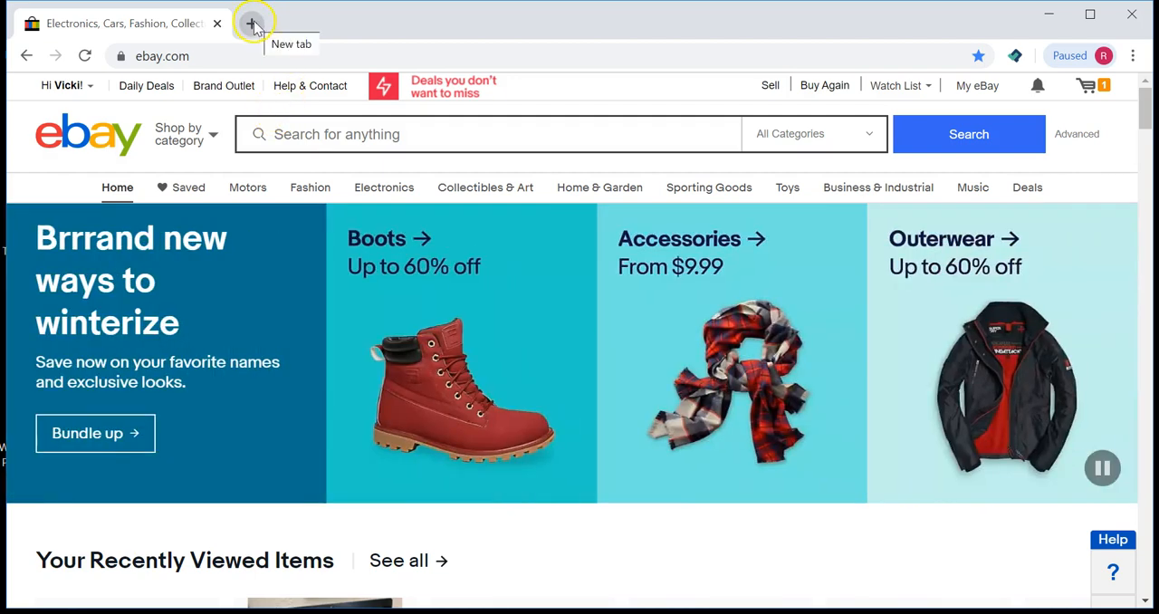
Step: Open the List Perfectly website in a new browser tab
click(253, 26)
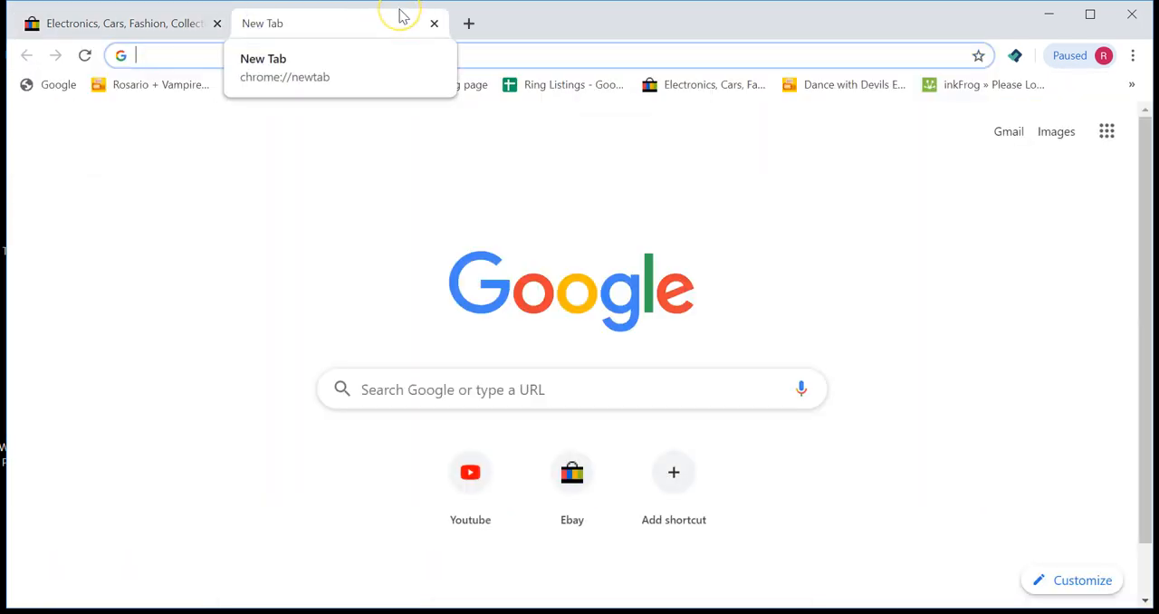
text(list)
key(Return)
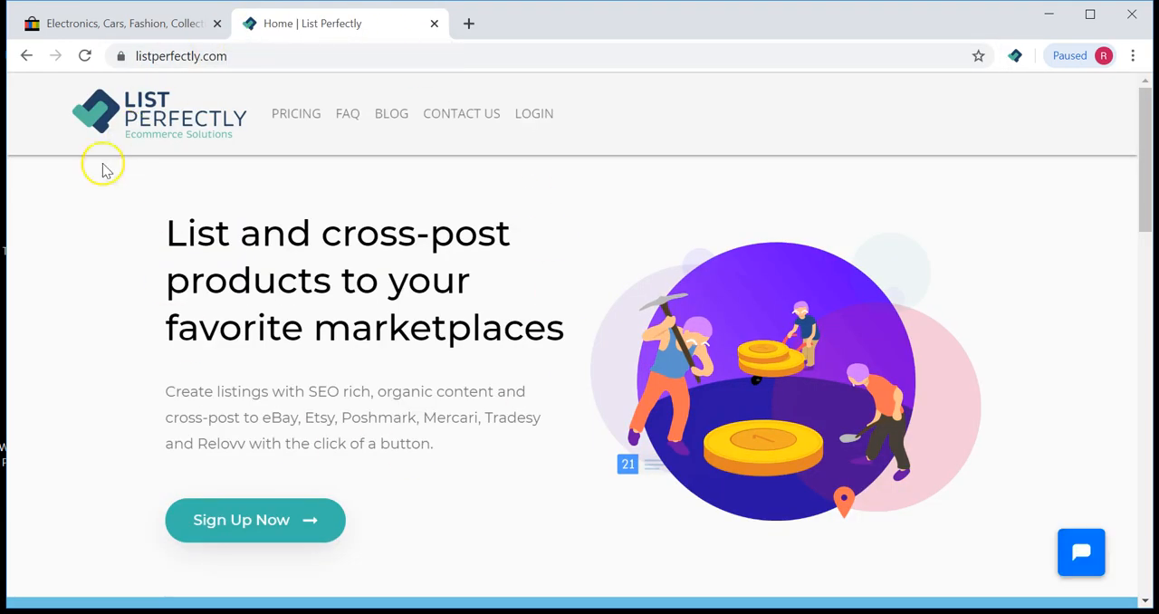
click(142, 55)
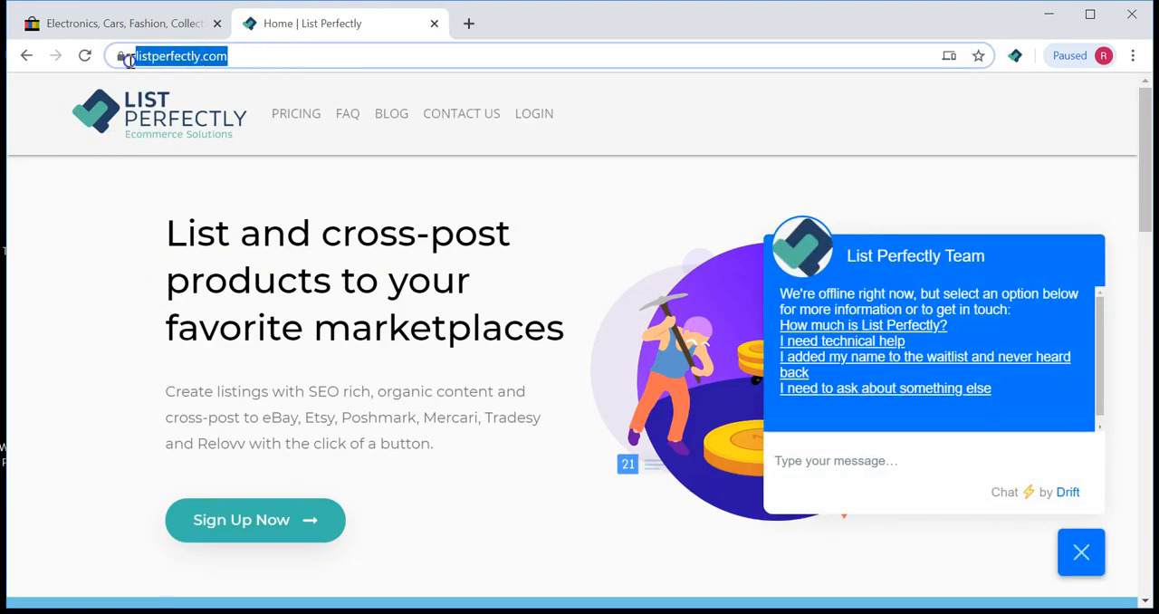
click(118, 223)
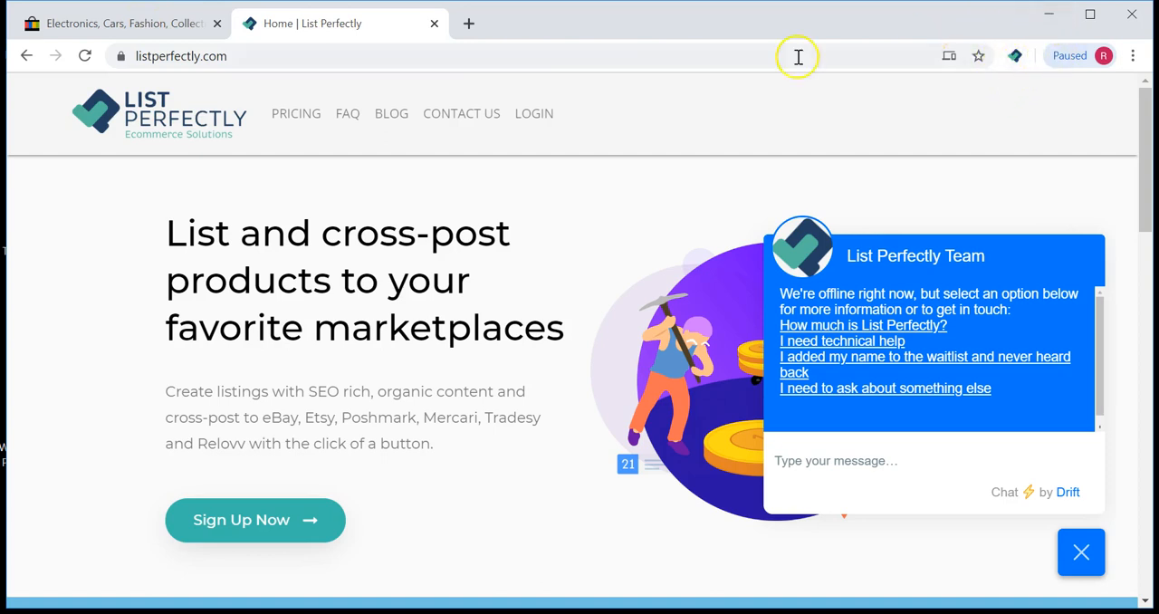
Step: Return to eBay and open the active listings in Seller Hub
click(104, 22)
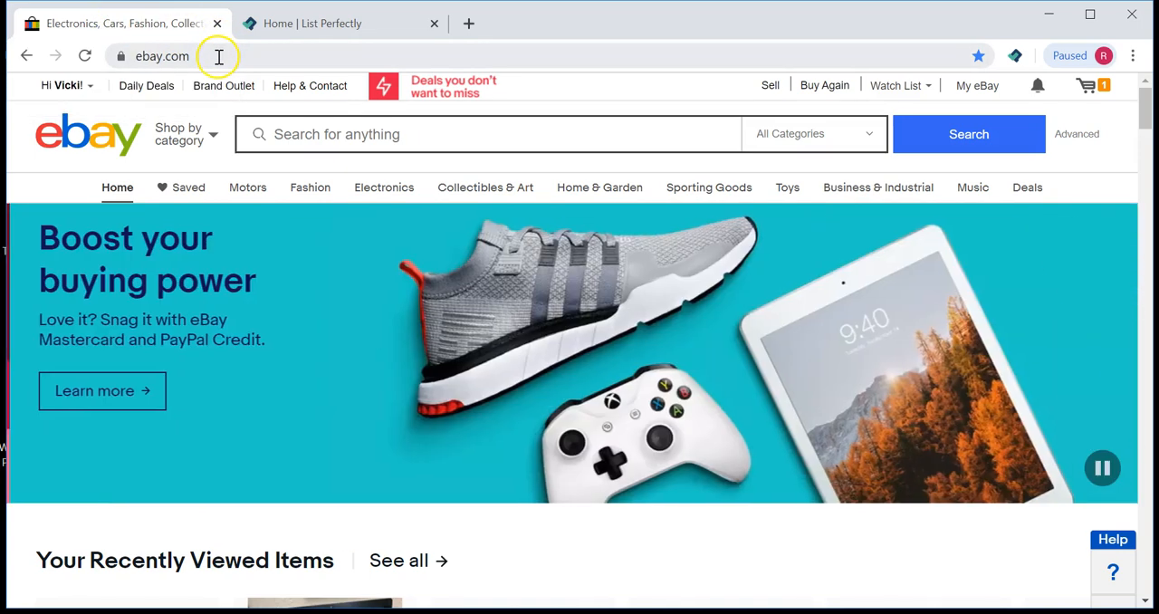
click(219, 56)
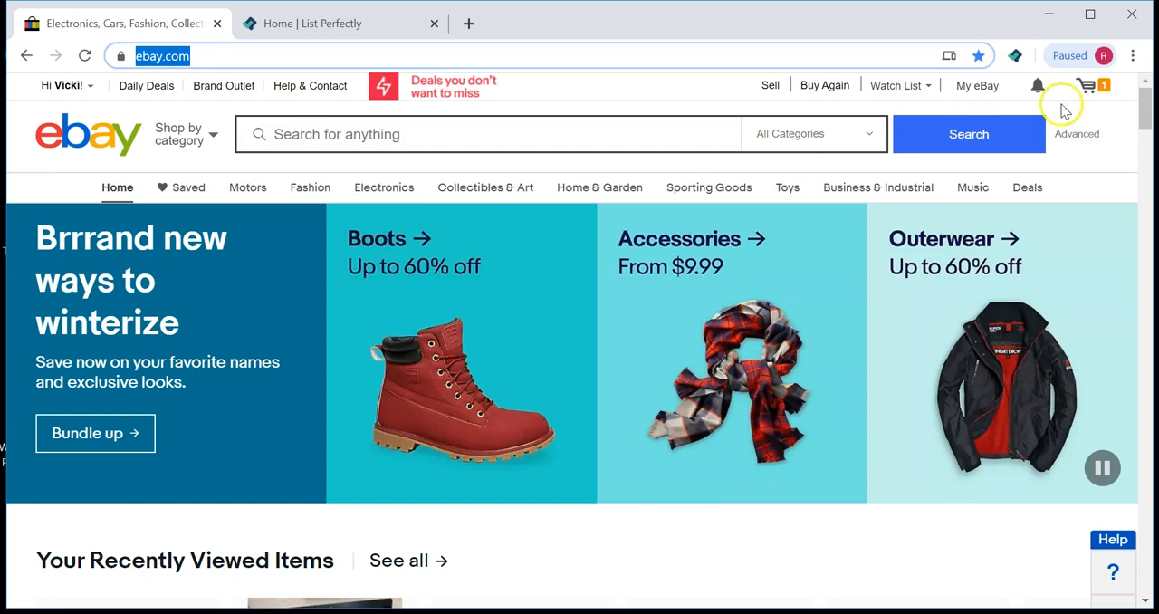
mouse_move(1087, 91)
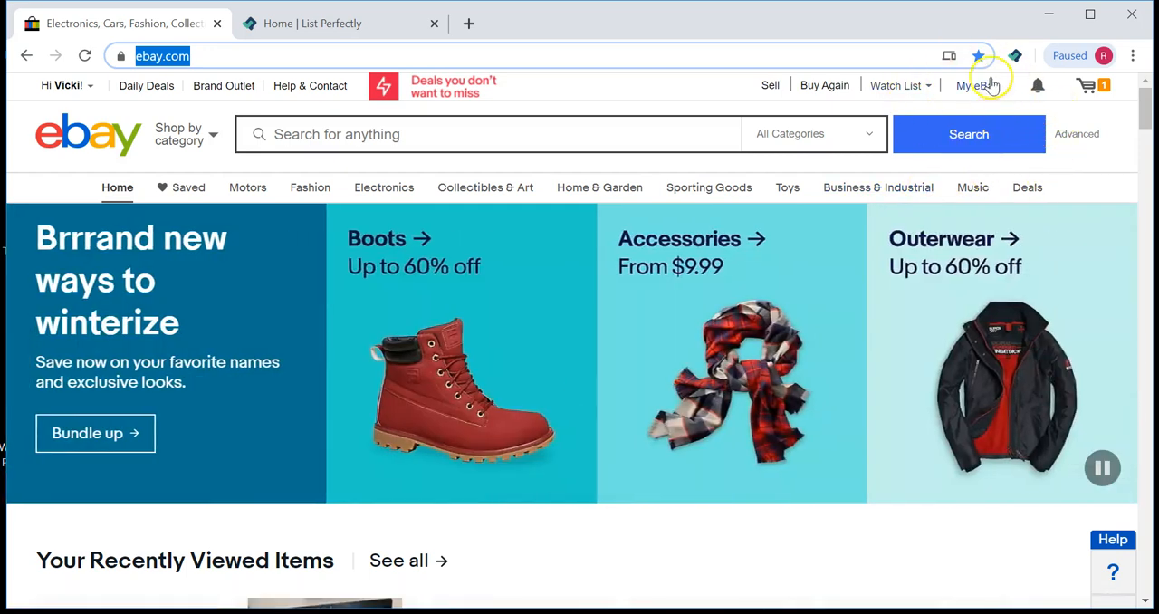
click(978, 89)
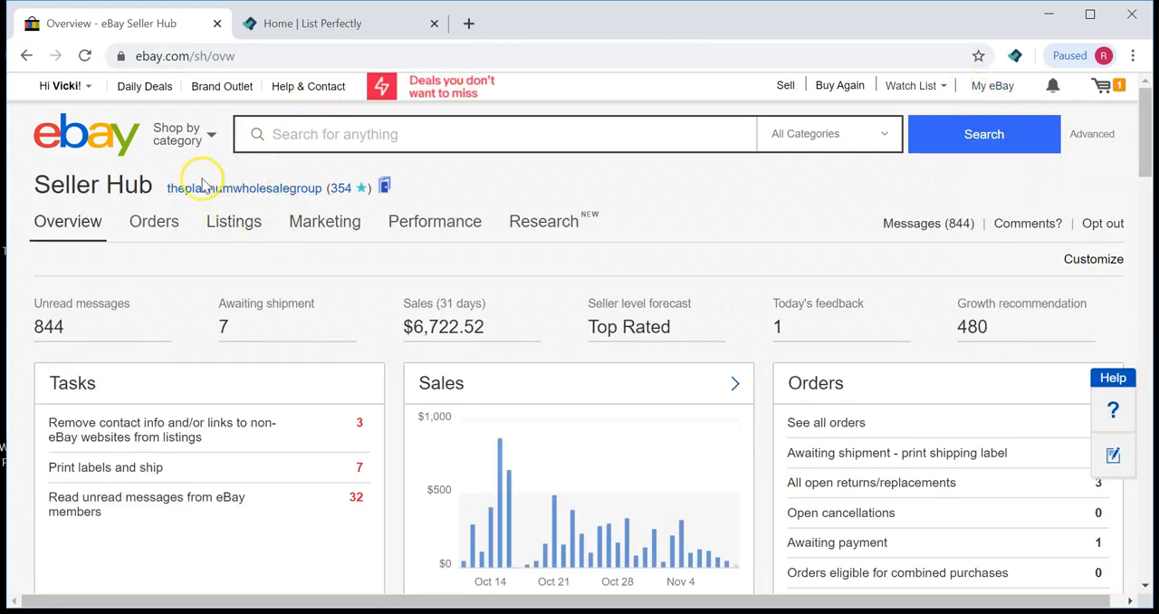
click(250, 232)
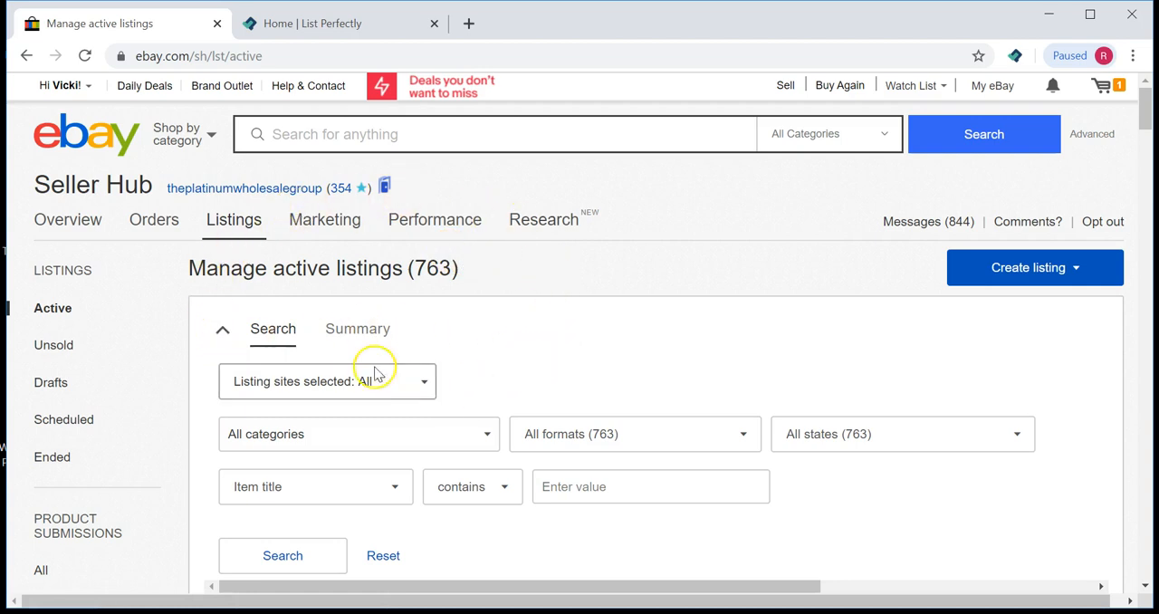
Step: Scroll through the active listings to review the items available for cross-posting
scroll(415, 290, down, 8)
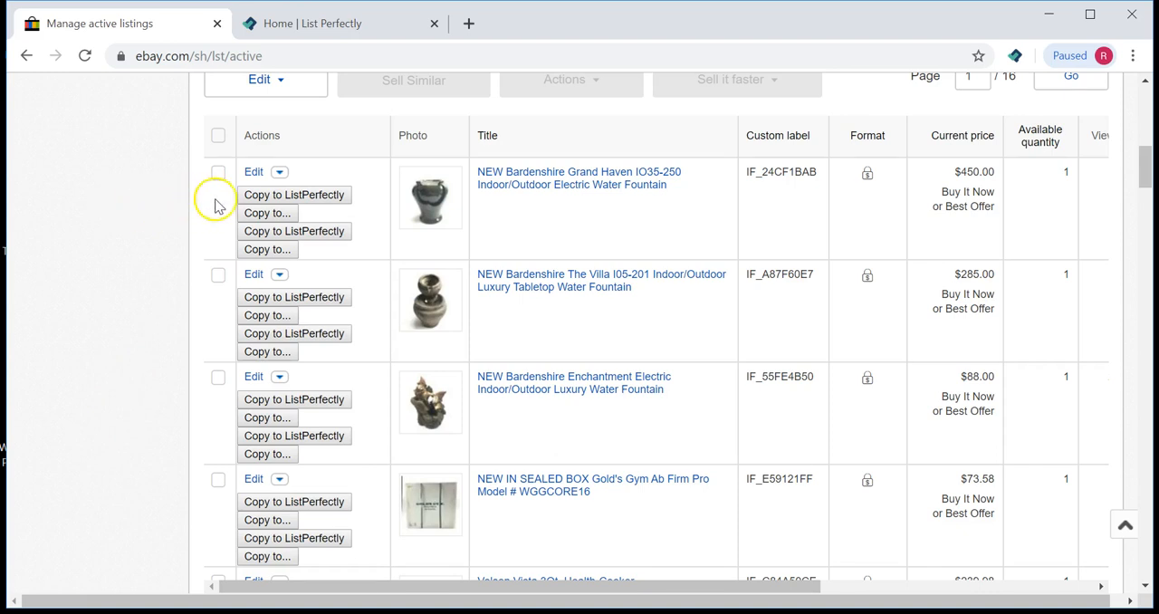
scroll(215, 212, down, 3)
scroll(94, 271, down, 1)
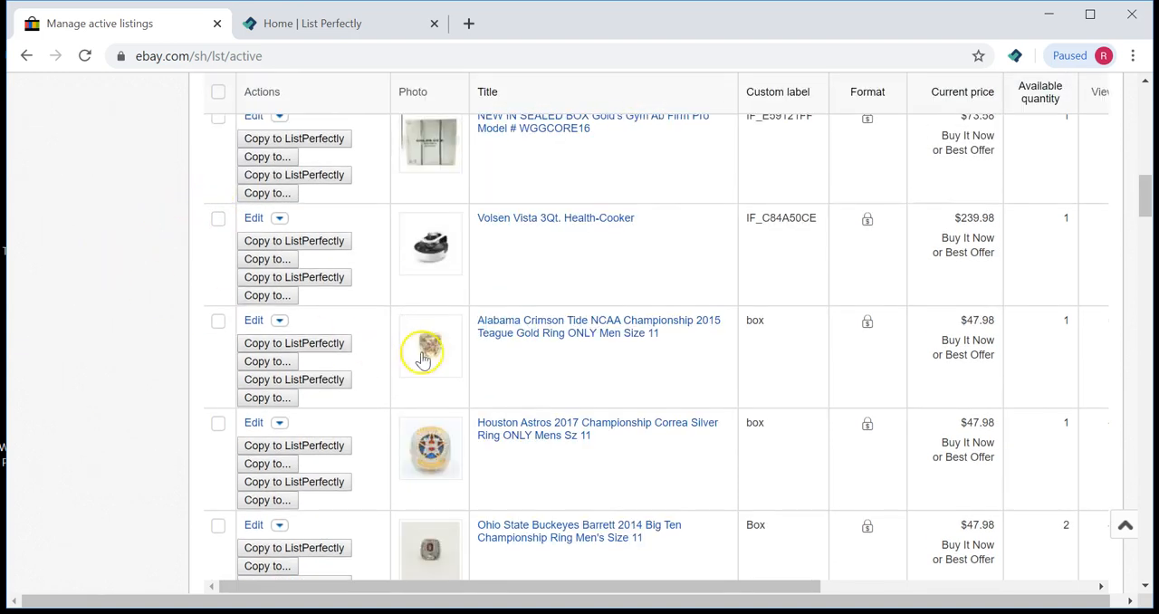
scroll(510, 373, down, 2)
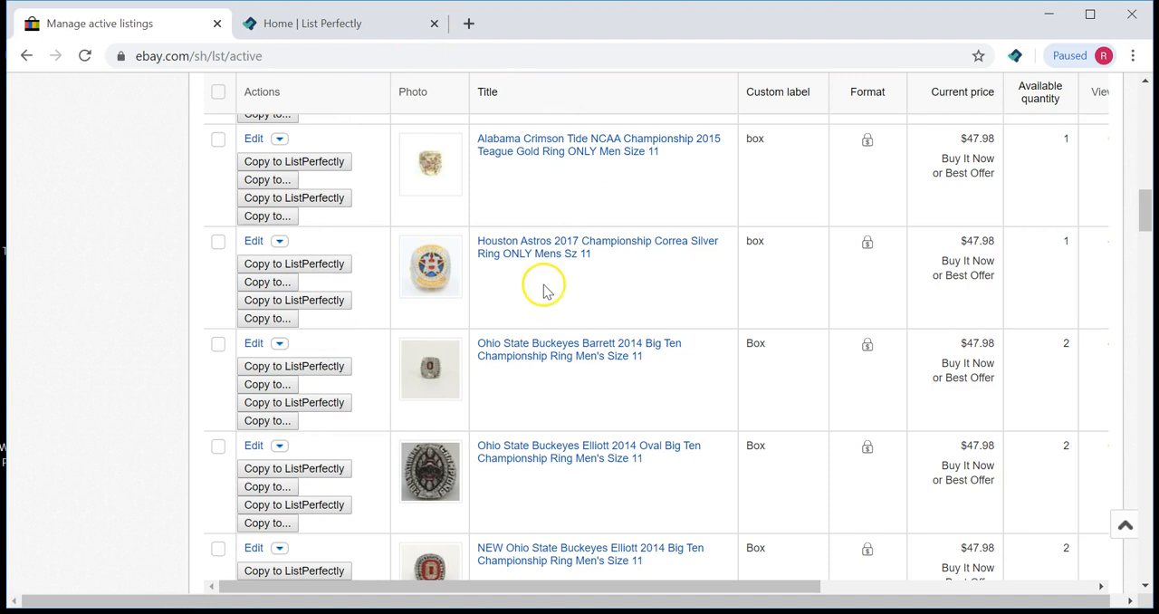
click(532, 253)
scroll(110, 434, down, 3)
scroll(110, 442, down, 1)
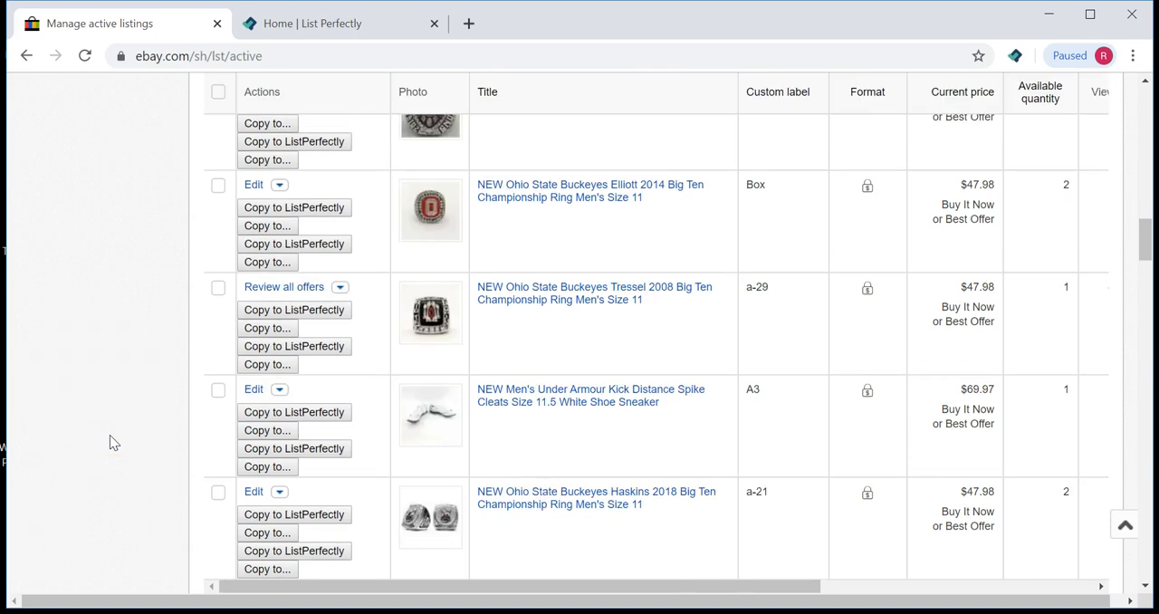
scroll(132, 436, up, 7)
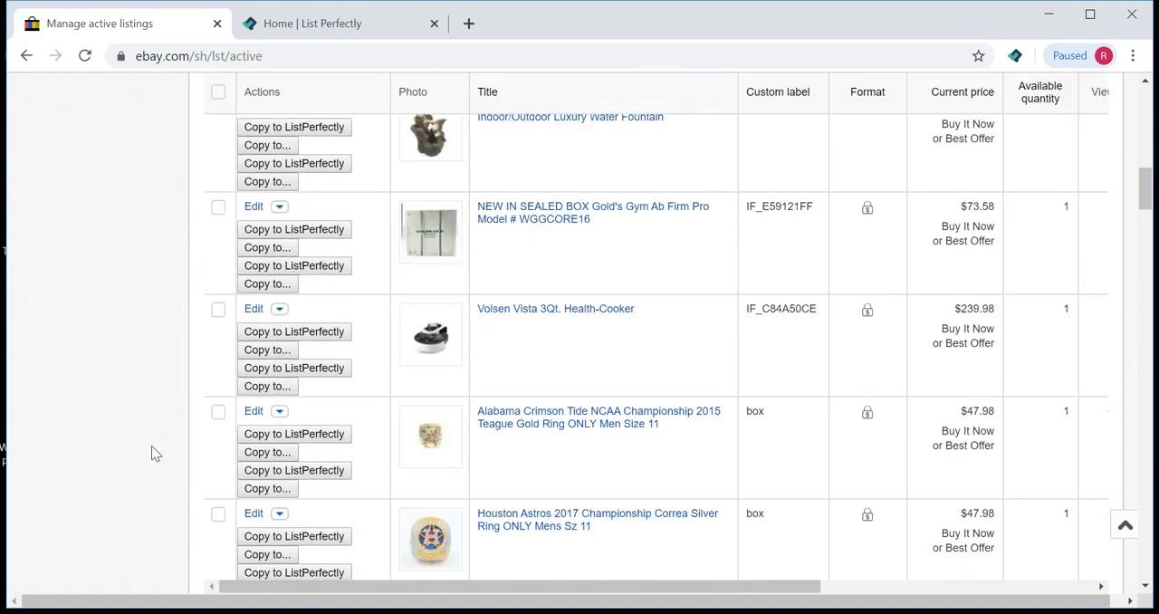
scroll(151, 446, up, 3)
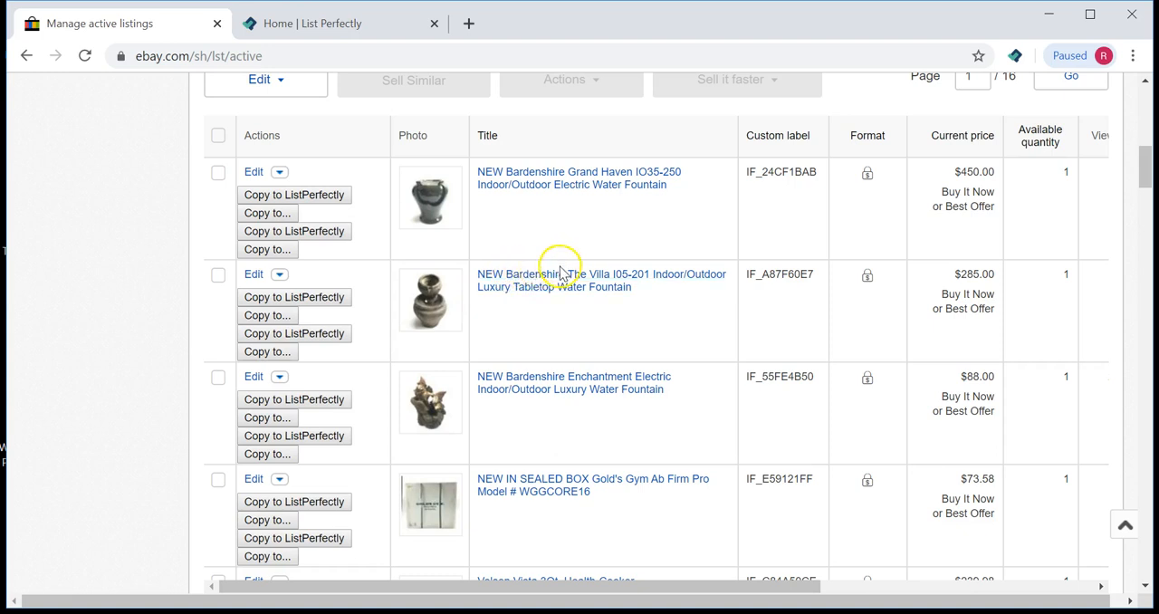
Step: Copy the Bardenshire The Villa water fountain listing to Mercari and proceed
mouse_move(757, 350)
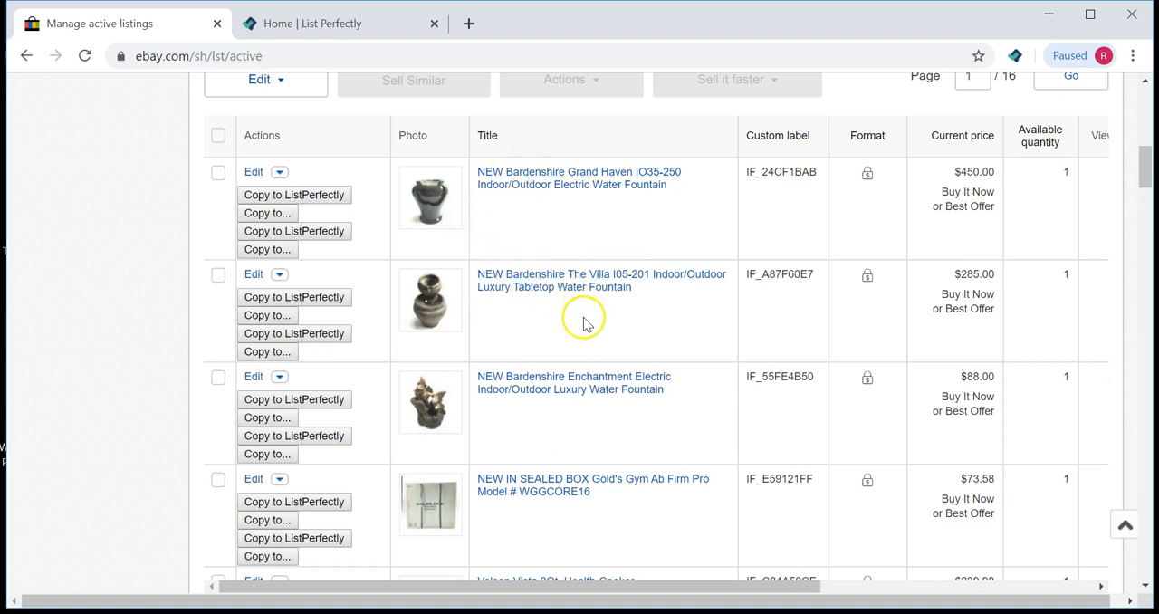
click(280, 316)
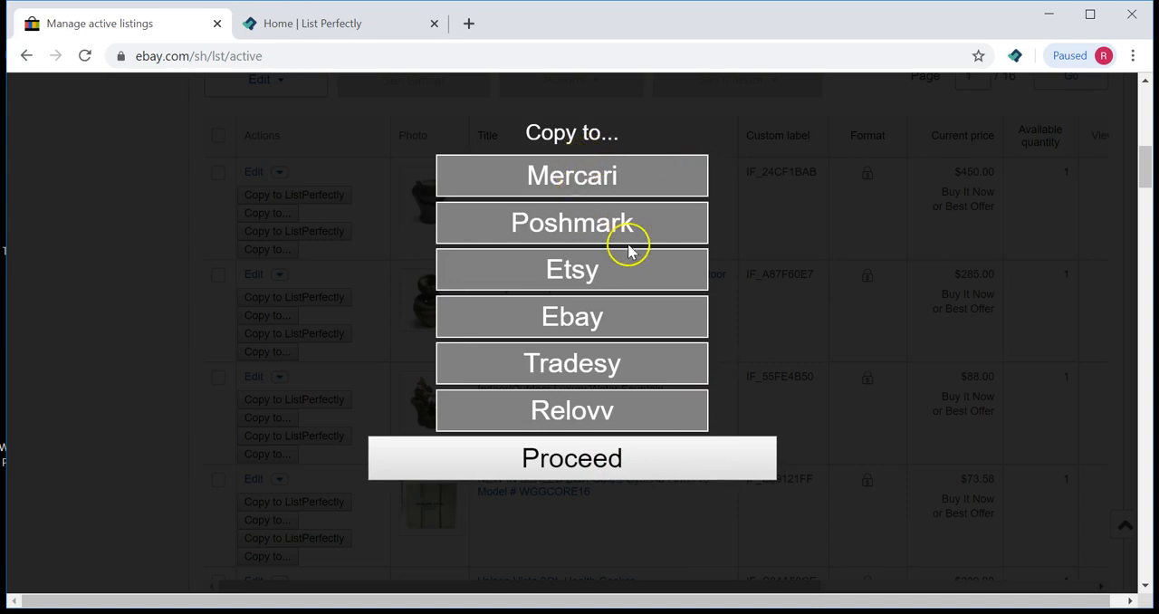
click(565, 176)
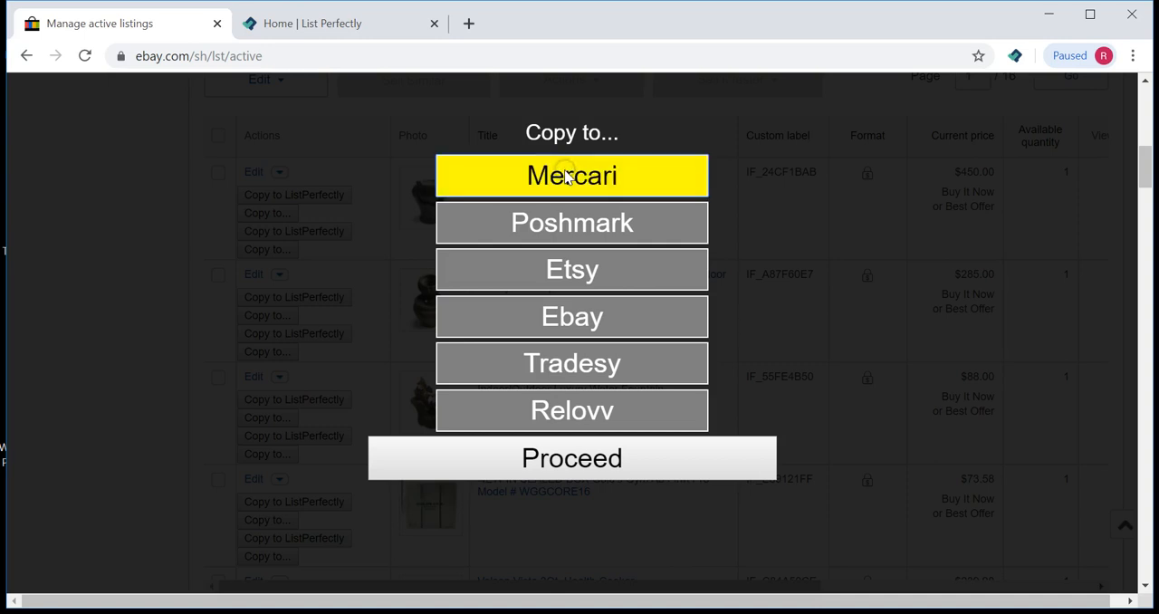
click(604, 464)
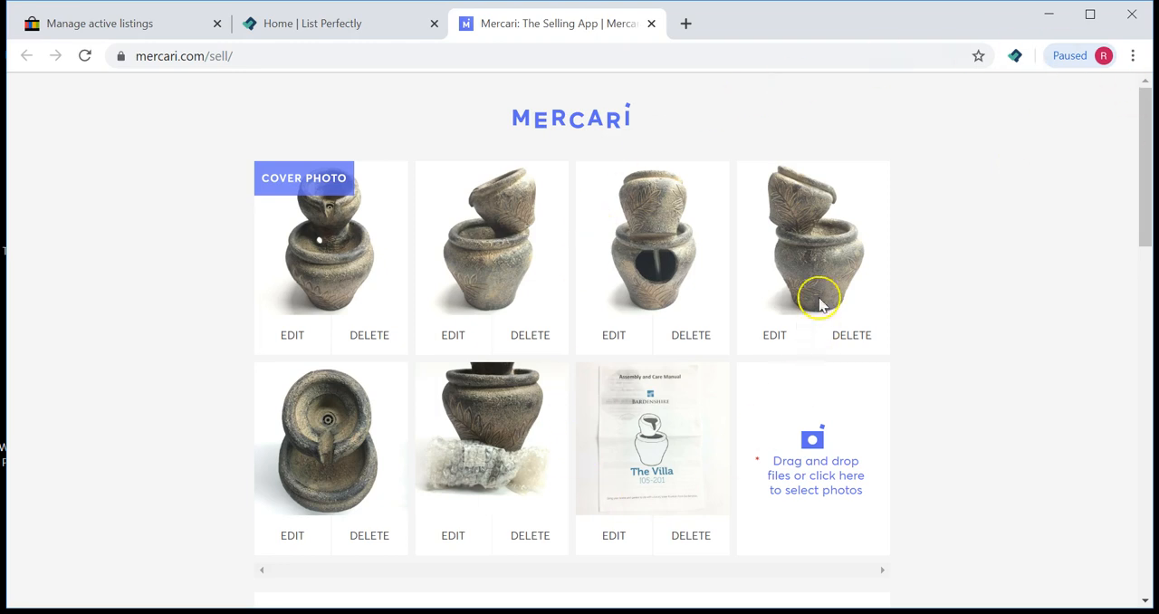
Step: Review the pre-filled Mercari listing form, especially the title and its character limit
scroll(925, 303, down, 1)
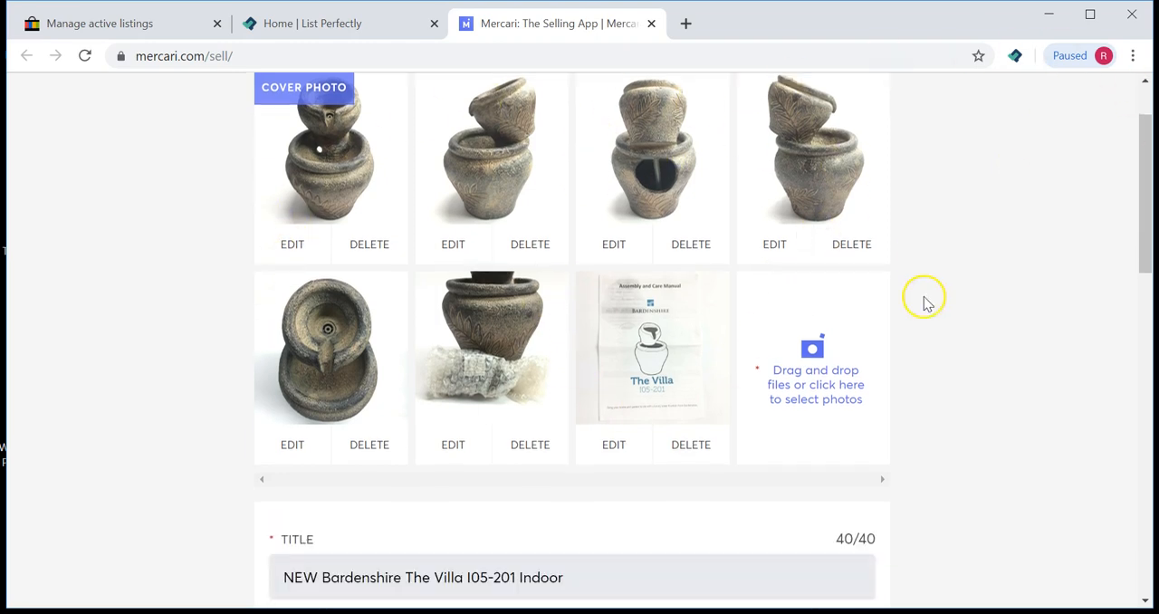
scroll(925, 304, down, 1)
scroll(996, 301, down, 1)
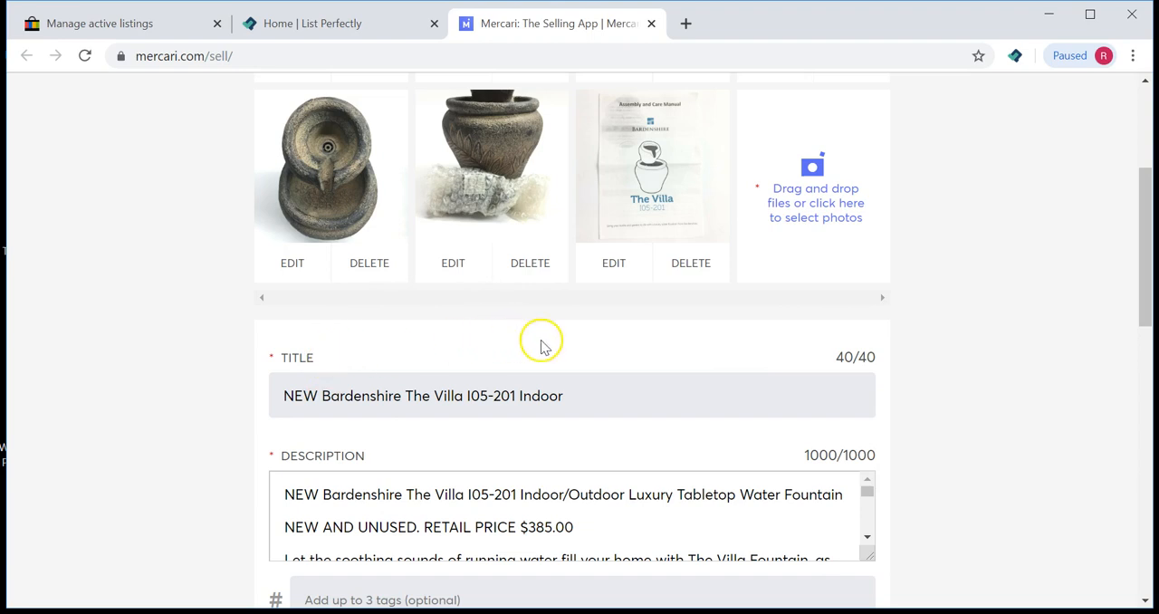
click(831, 360)
drag(845, 358, 867, 357)
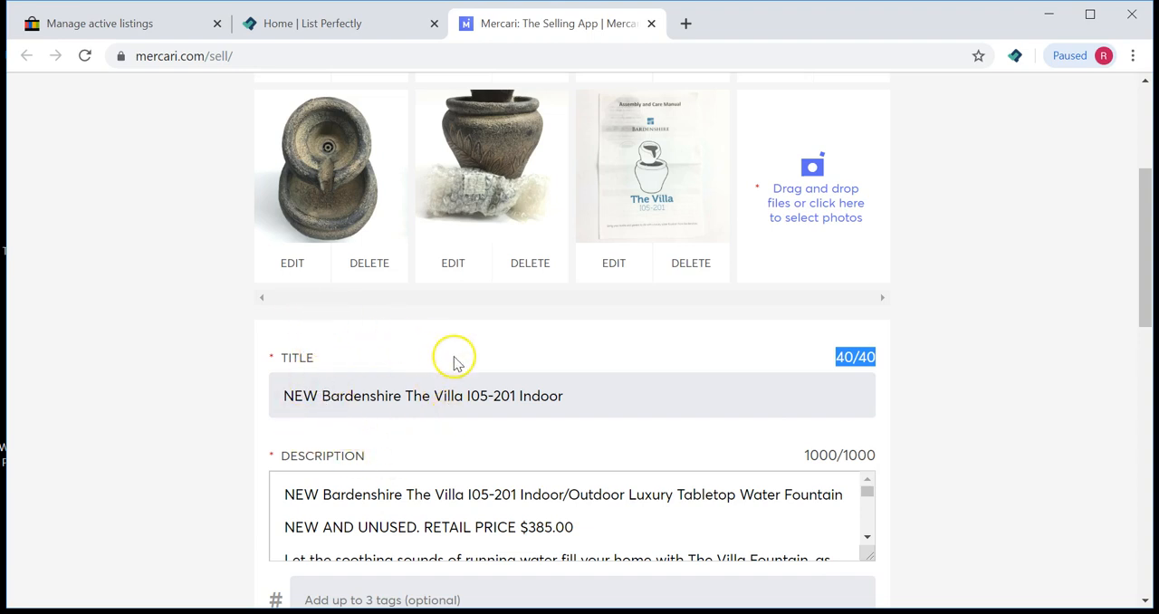
click(402, 397)
drag(402, 399, 325, 402)
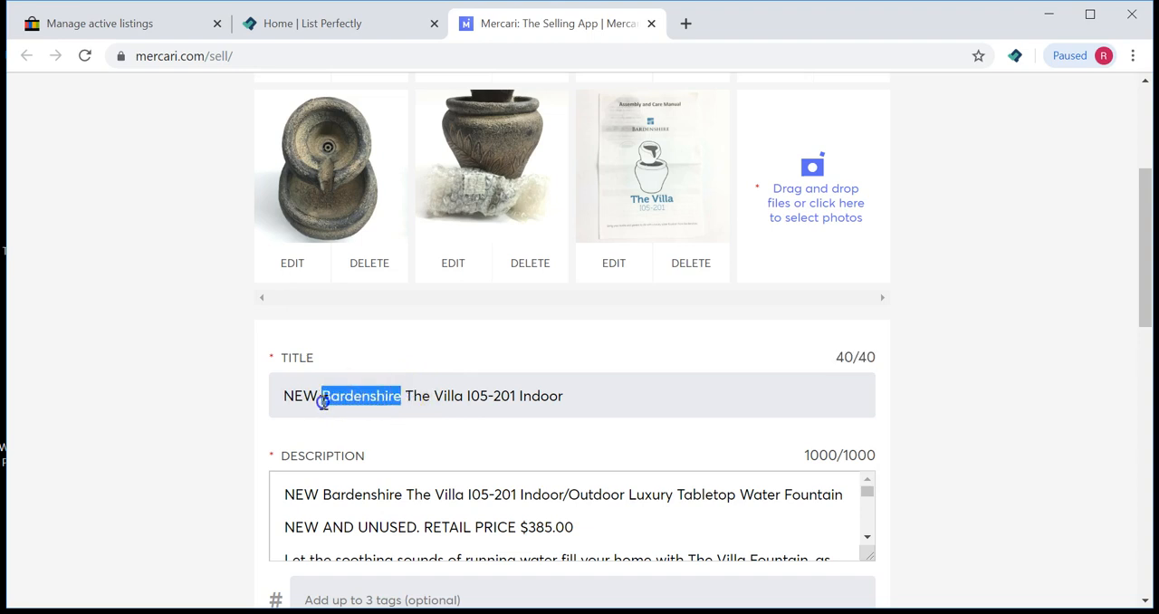
click(228, 375)
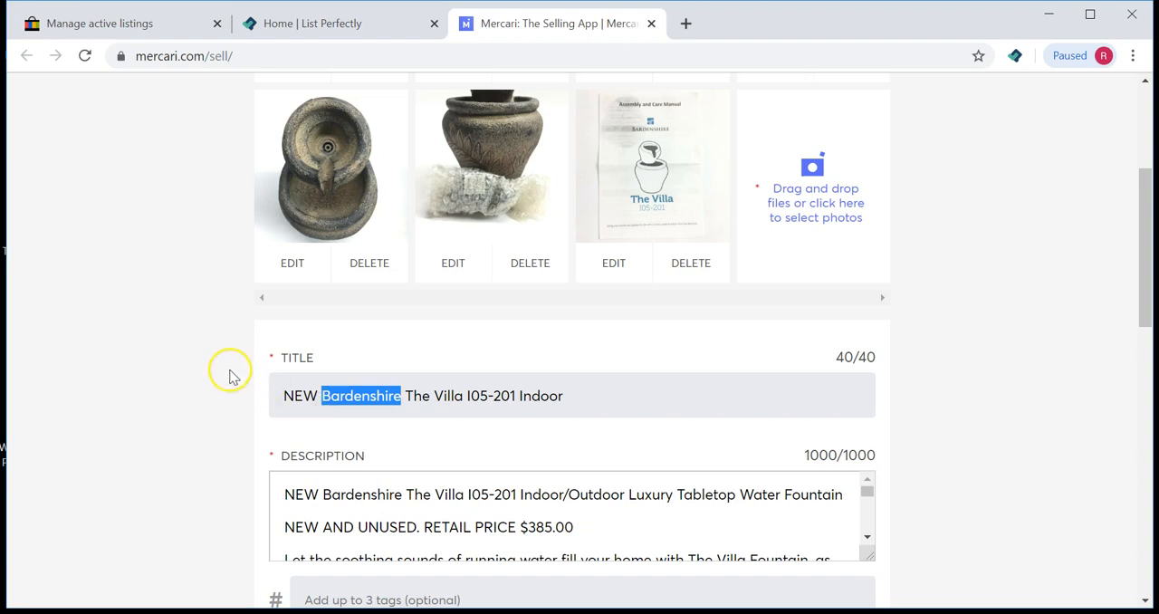
scroll(228, 371, down, 4)
scroll(228, 371, down, 2)
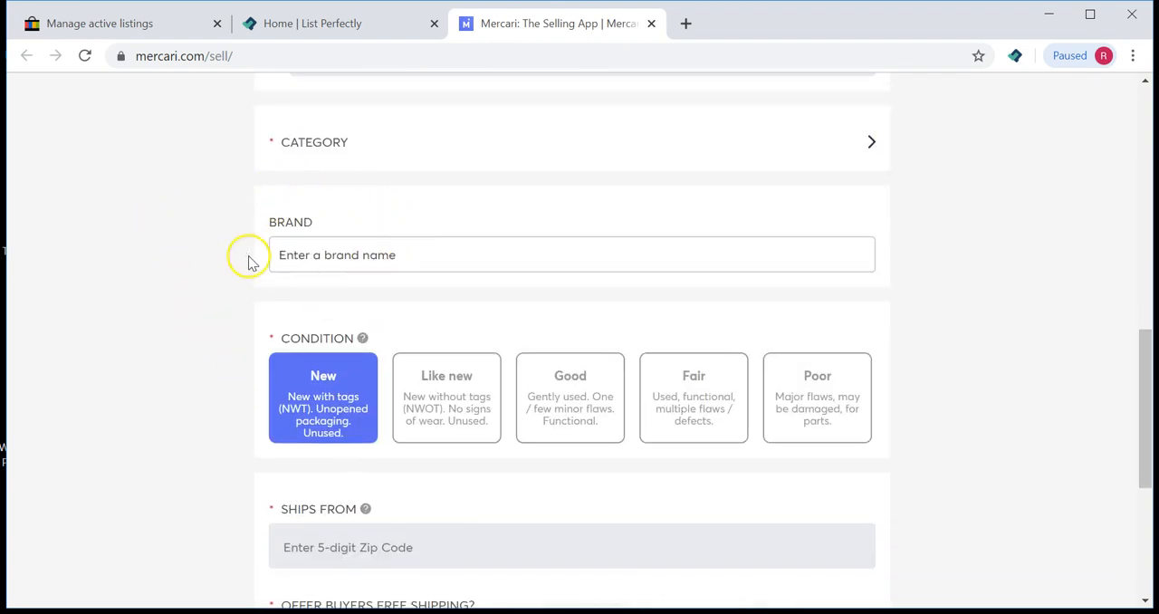
scroll(239, 316, up, 4)
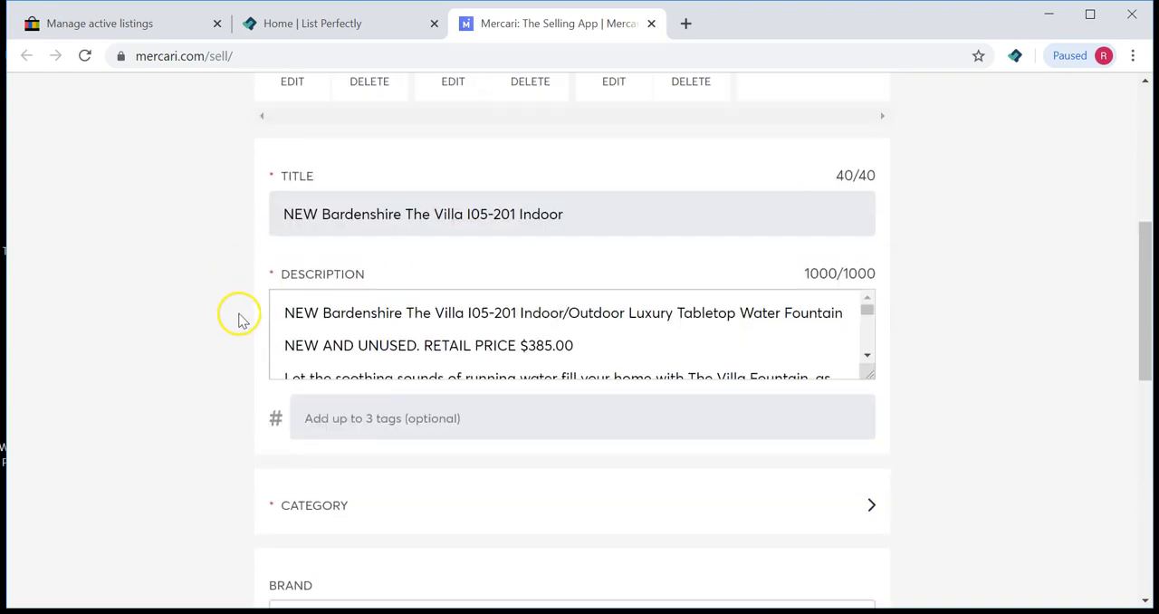
Step: Delete the word Bardenshire from the listing title, keeping a space after NEW
drag(404, 214, 323, 214)
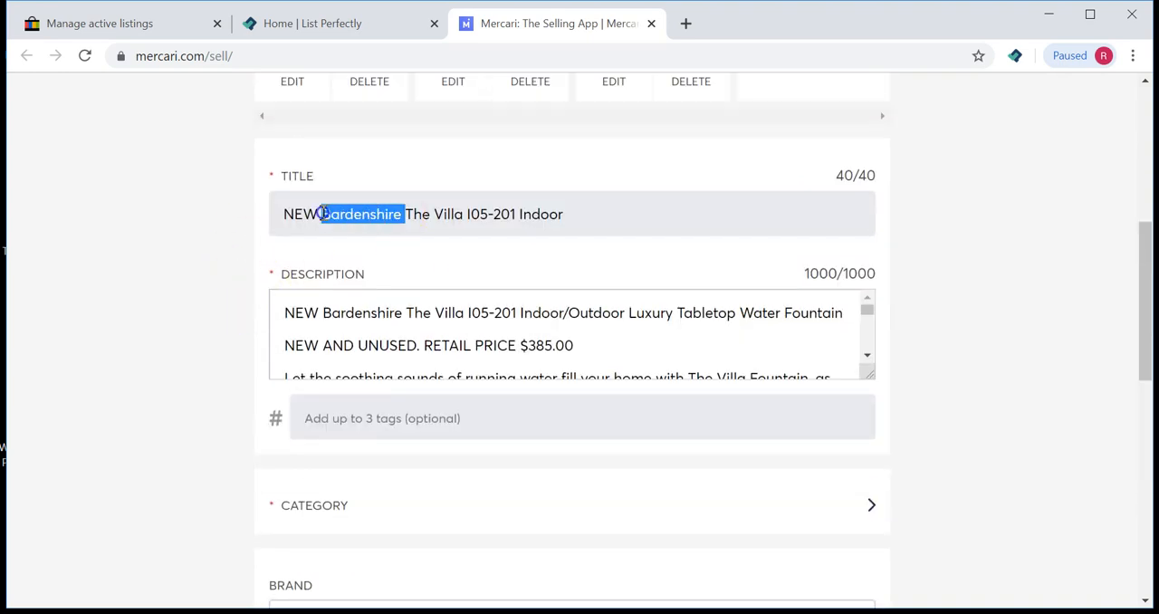
key(BackSpace)
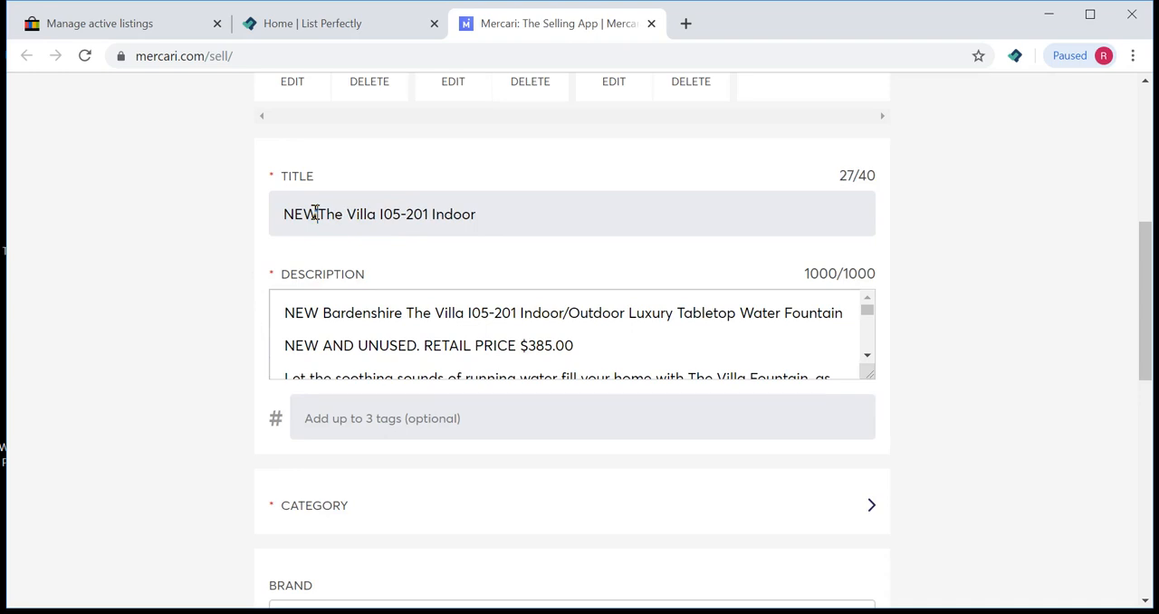
click(314, 213)
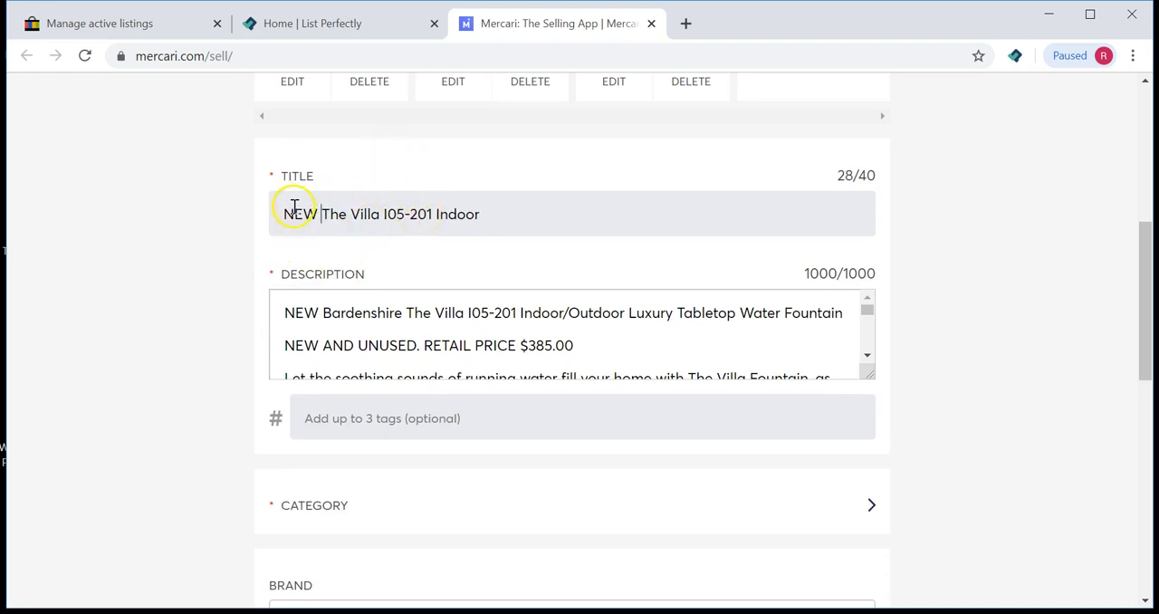
Step: Rewrite the end of the title so it reads NEW The Villa I05-201 Water Fountain
drag(320, 213, 385, 217)
click(417, 216)
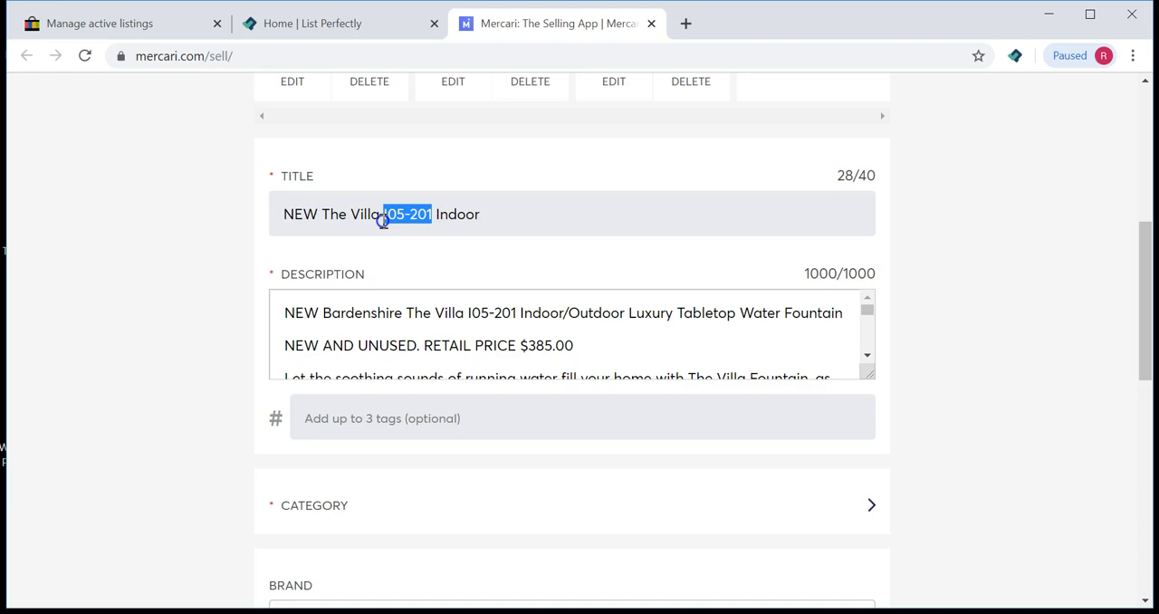
click(519, 213)
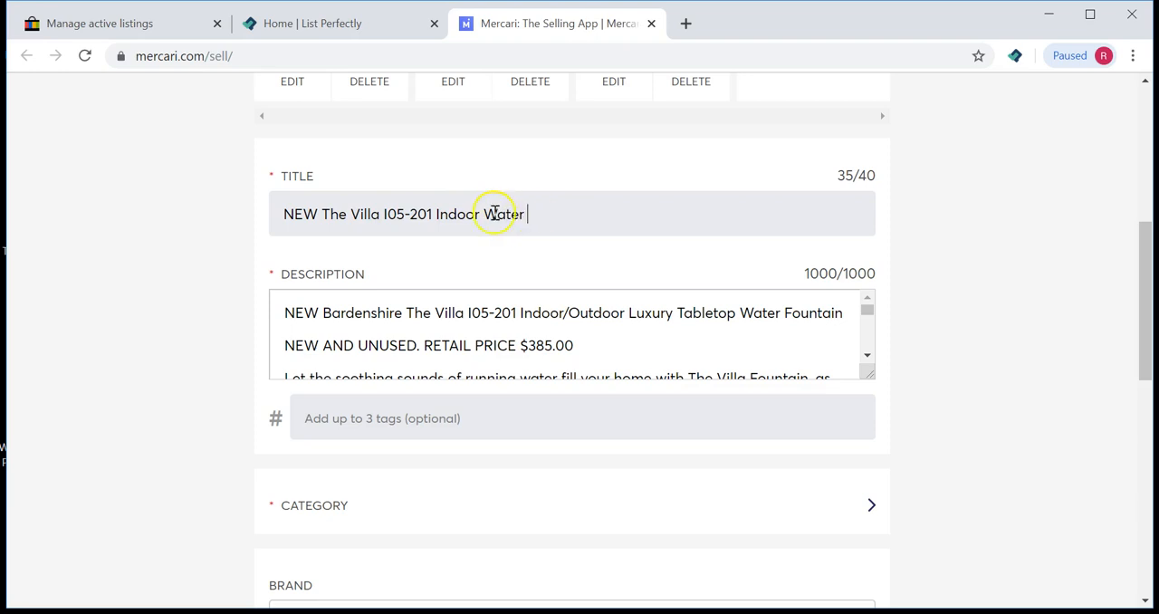
key(BackSpace)
key(BackSpace)
key(BackSpace)
key(BackSpace)
key(BackSpace)
key(BackSpace)
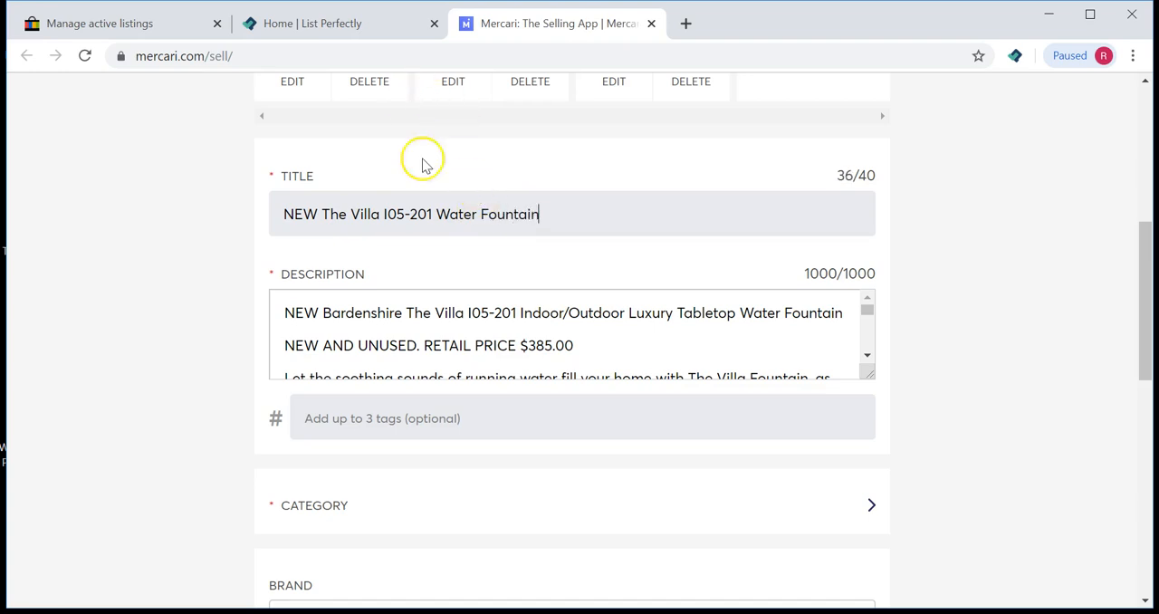
Step: Review the edited title and the opening lines of the description, highlighting parts of each
drag(381, 214, 421, 214)
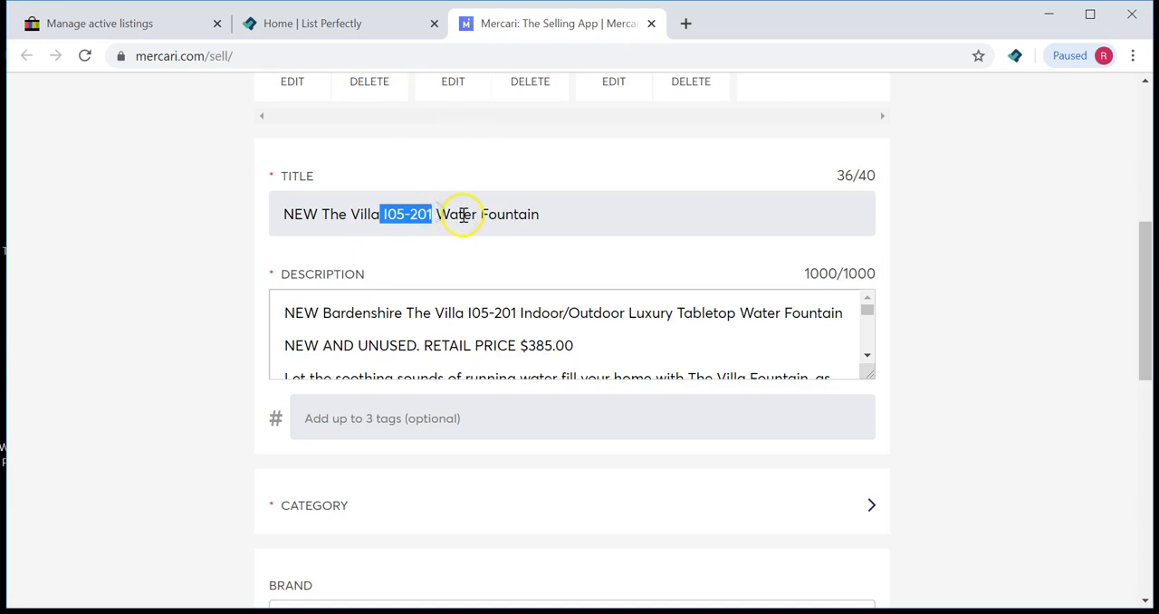
click(671, 317)
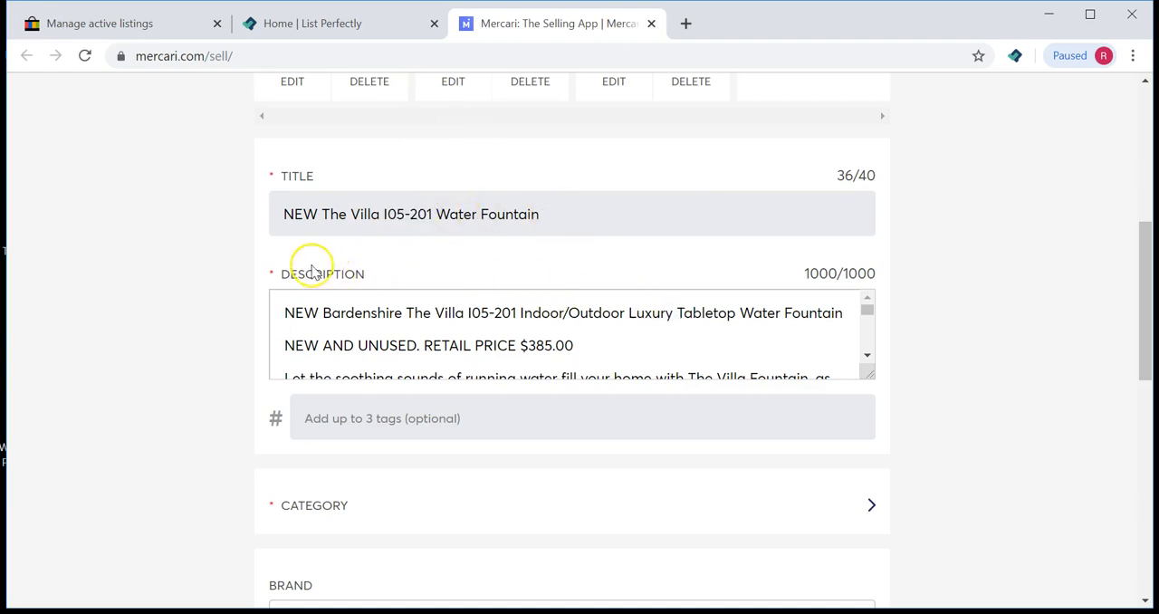
click(282, 313)
click(282, 314)
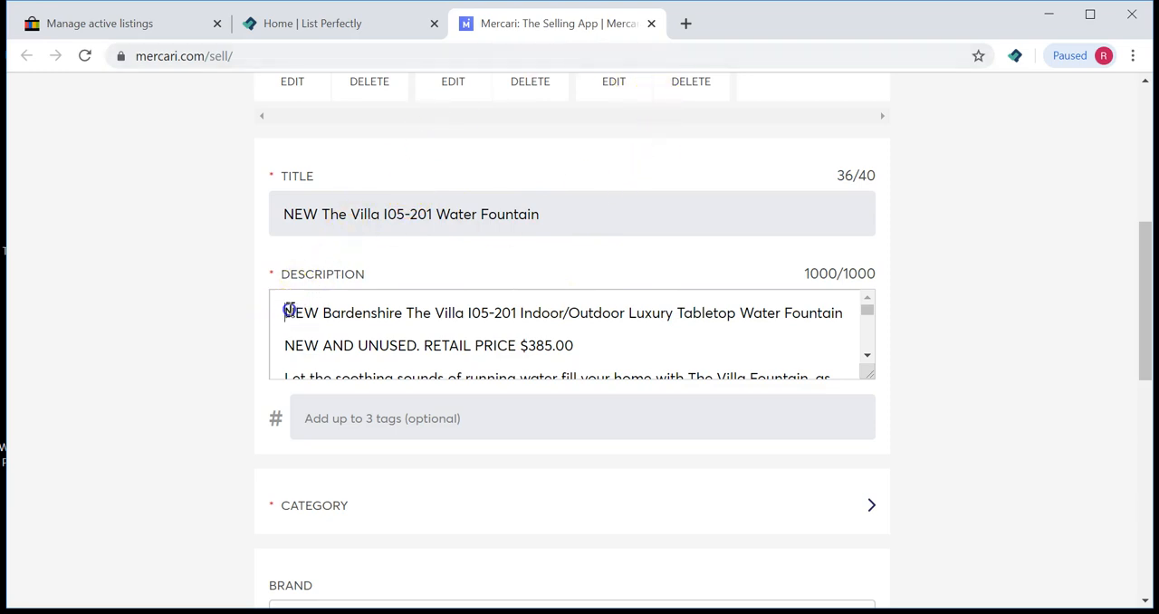
drag(288, 311, 804, 322)
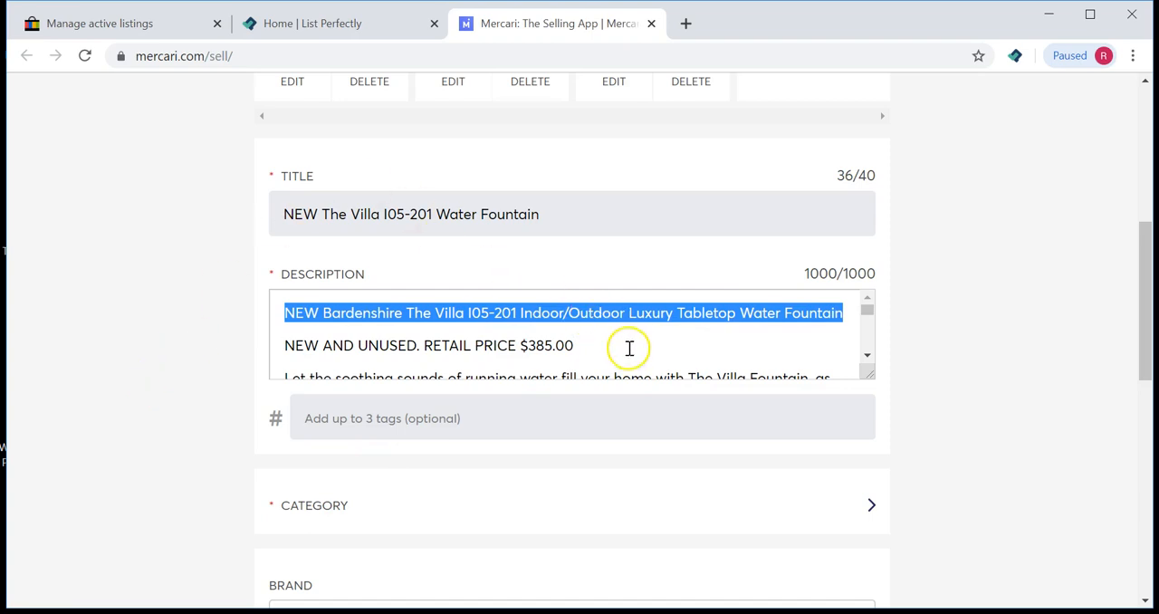
click(563, 347)
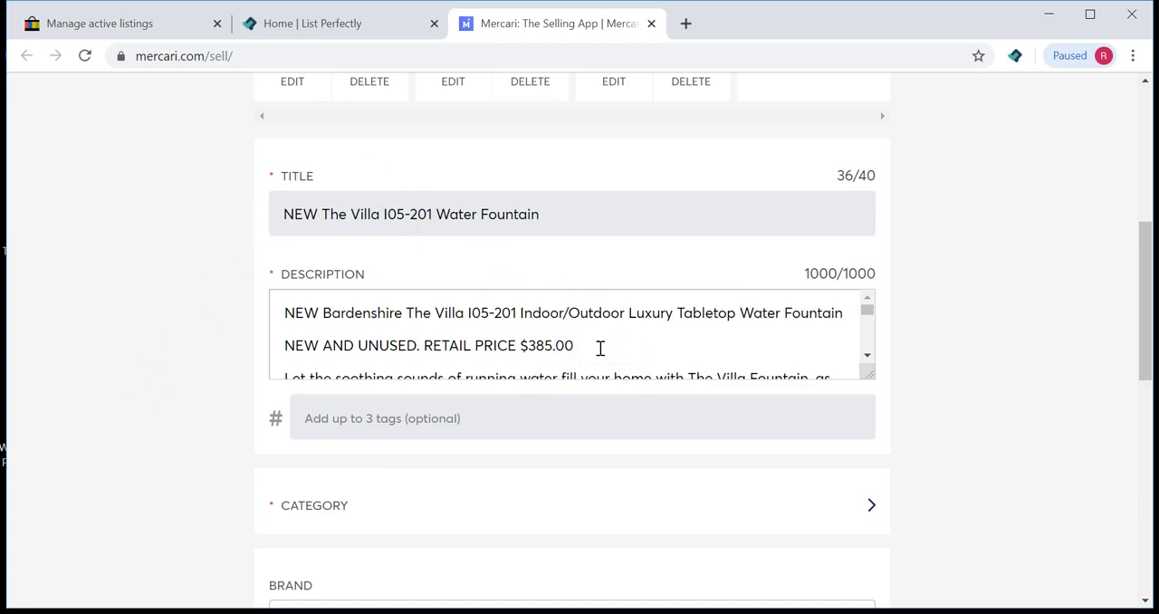
drag(283, 270, 381, 271)
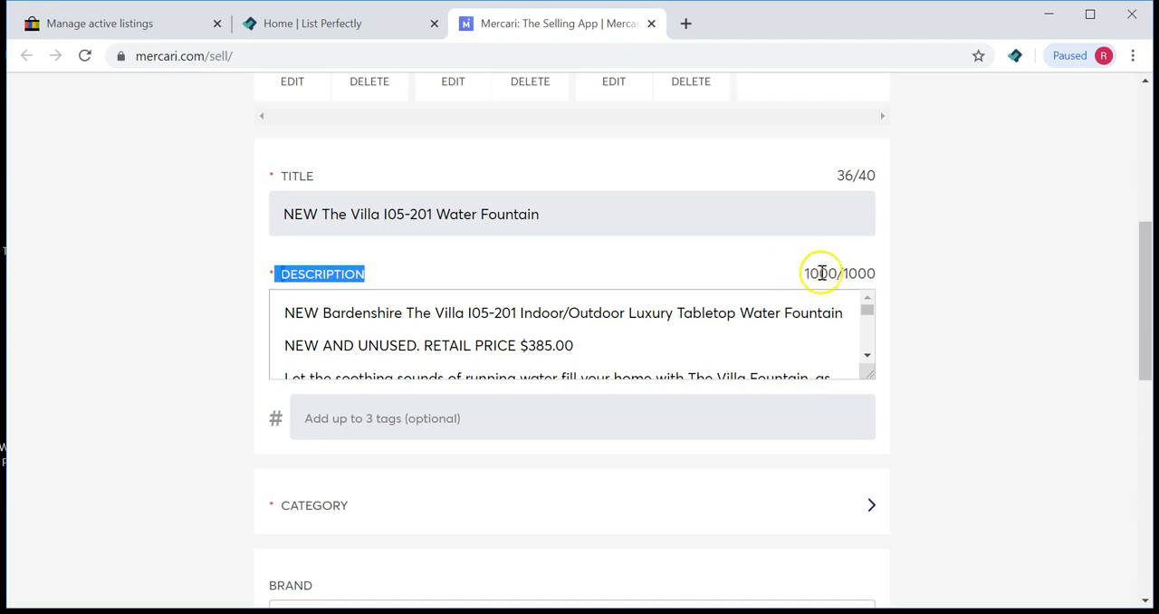
click(875, 269)
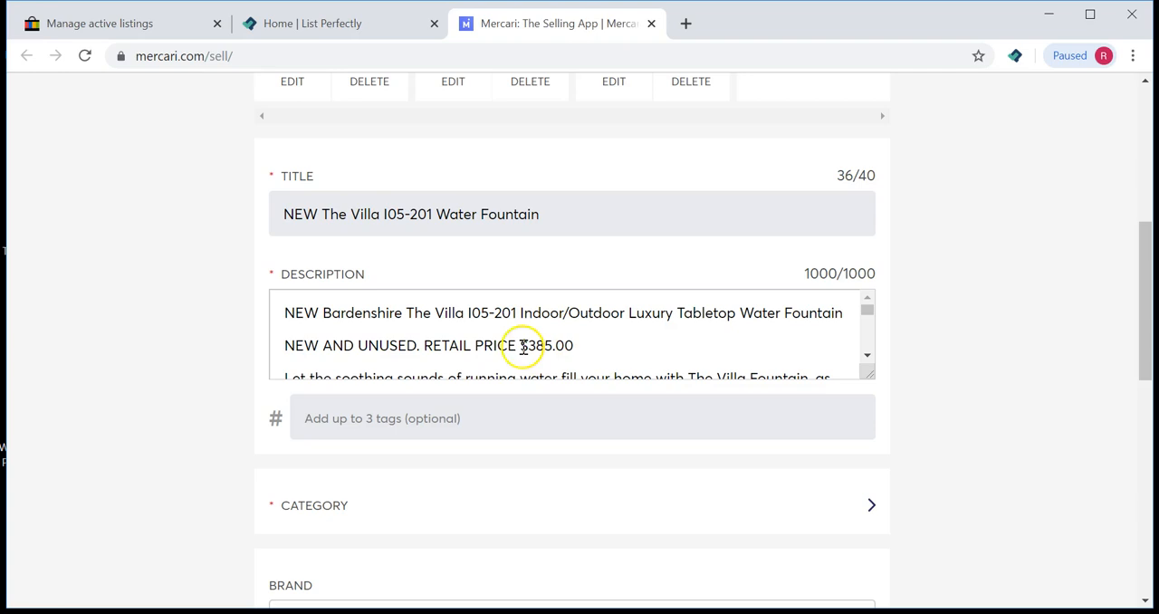
drag(284, 313, 644, 346)
click(644, 345)
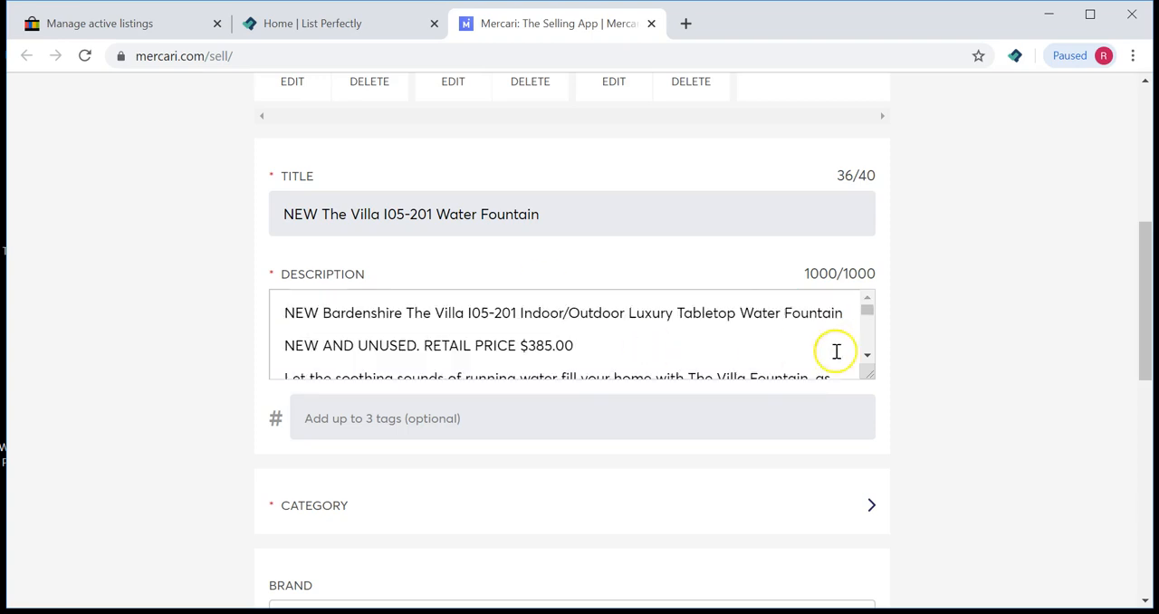
Step: Scroll to the end of the description and delete the truncated final paragraph about stone powder and dimensions
click(867, 356)
click(867, 358)
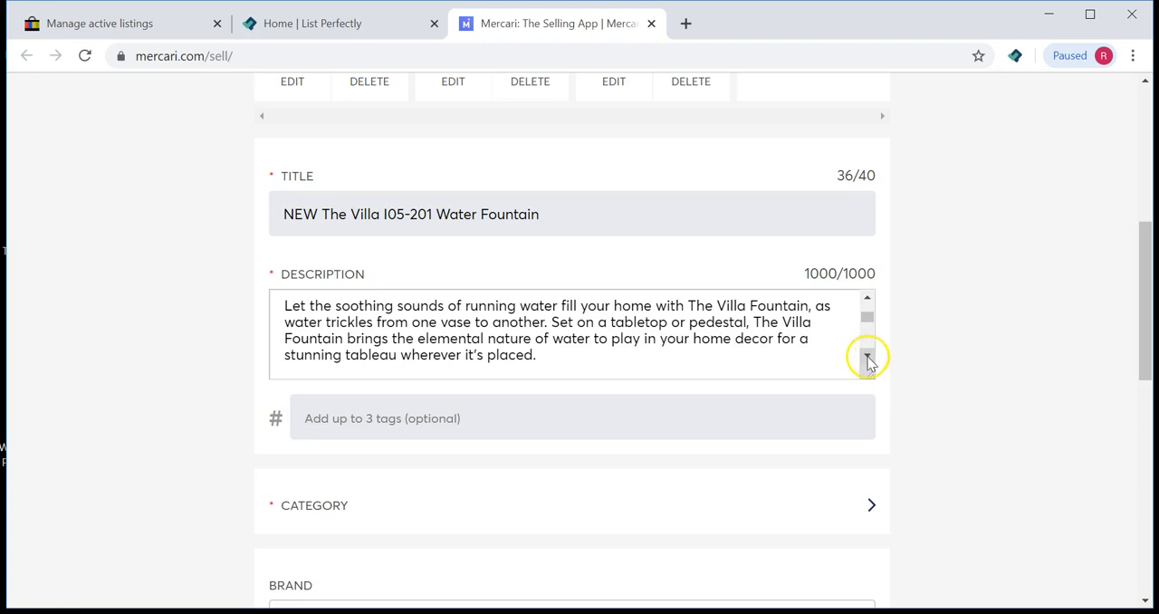
click(866, 358)
click(867, 356)
click(866, 357)
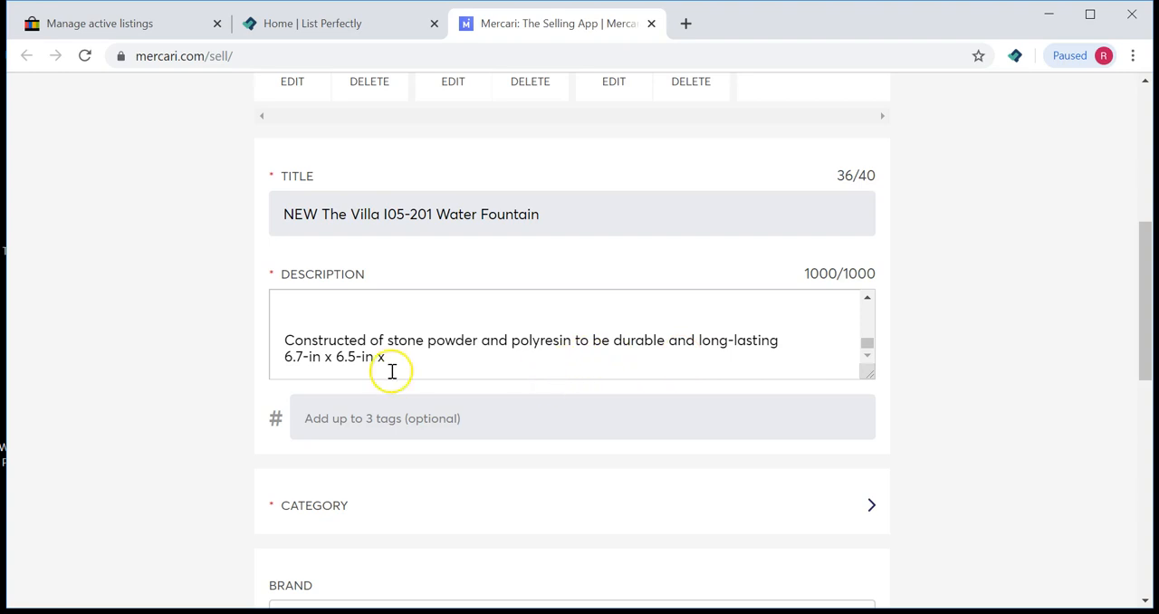
drag(801, 274, 863, 278)
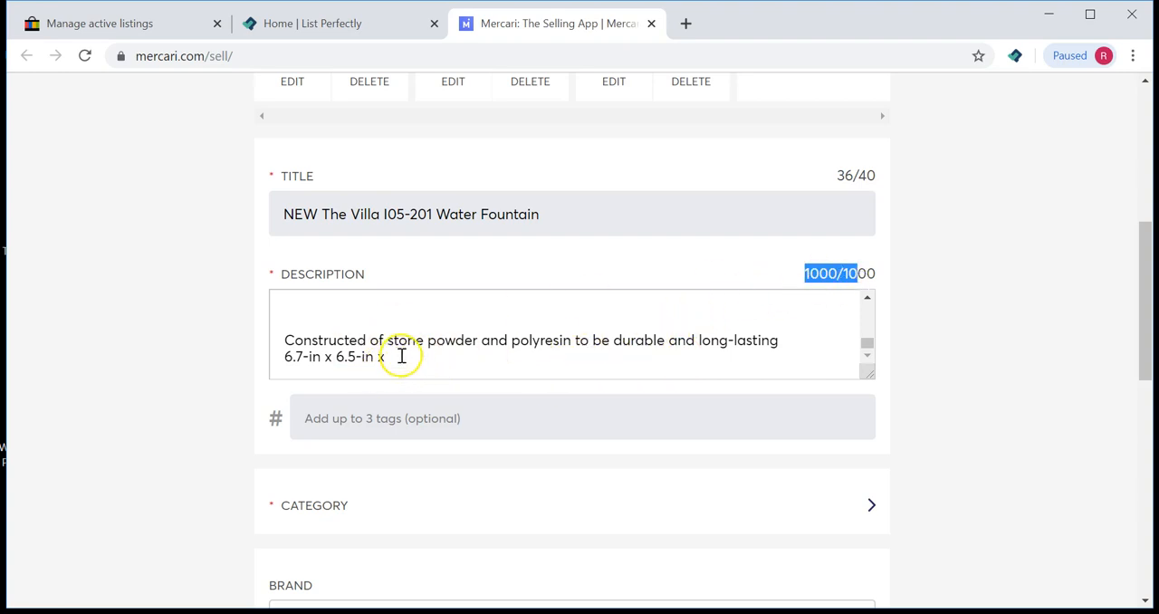
drag(404, 356, 288, 343)
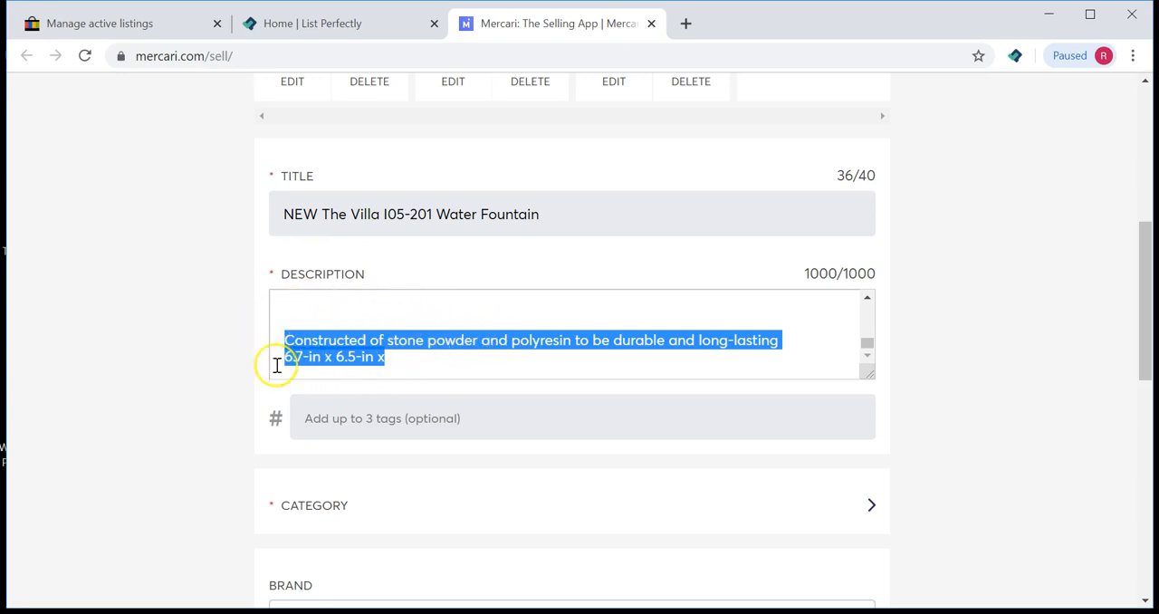
key(BackSpace)
key(BackSpace)
key(BackSpace)
key(BackSpace)
key(BackSpace)
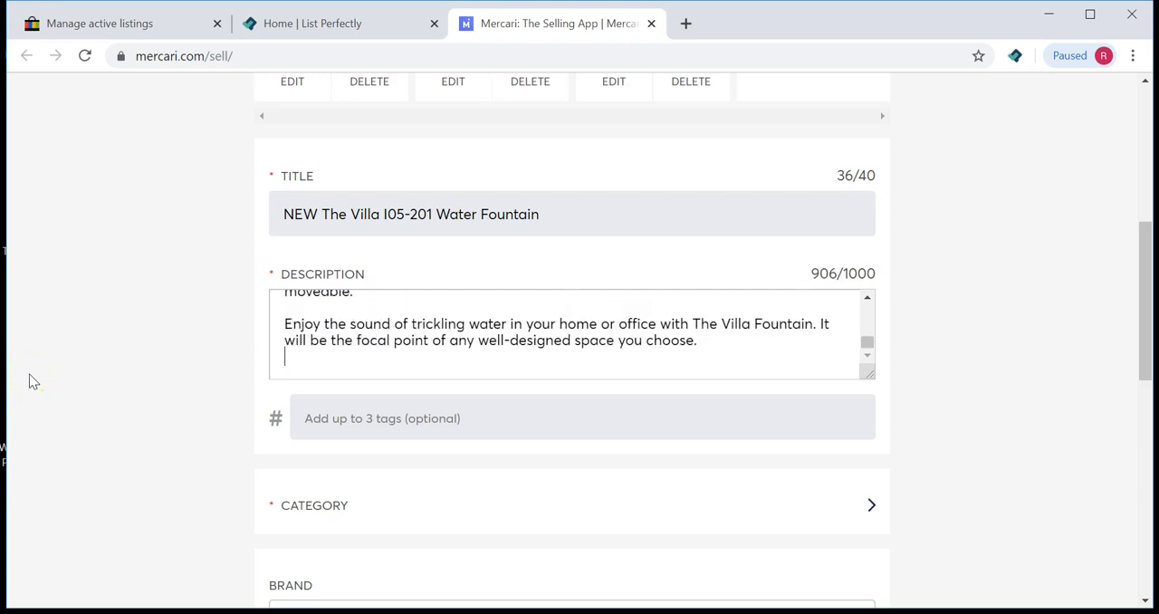
key(BackSpace)
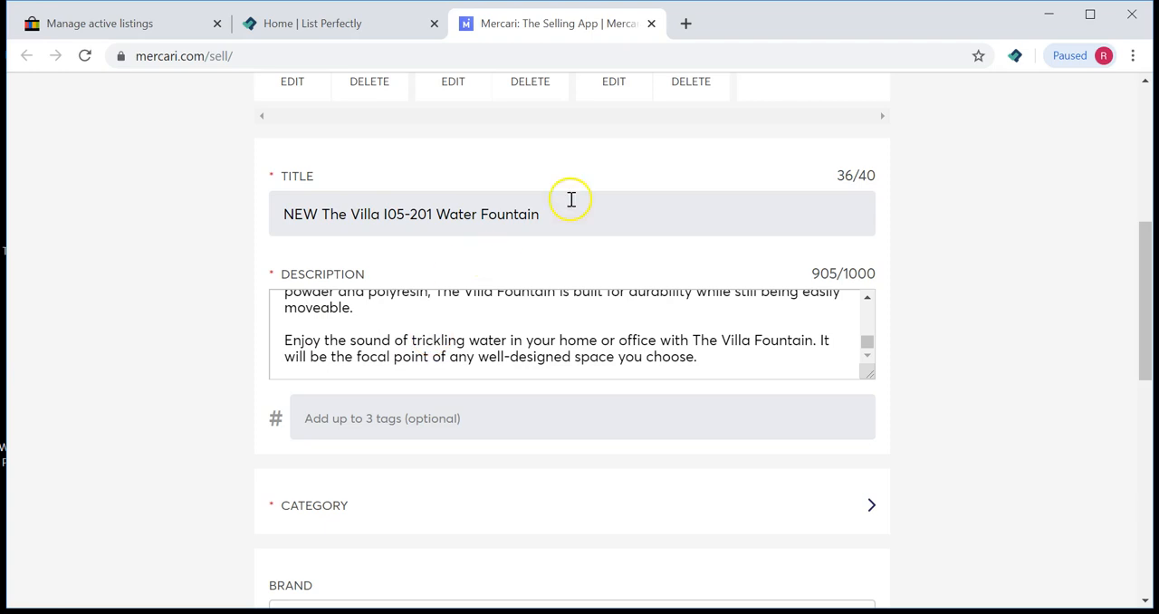
Step: Set the listing's category to Home decor accents from the suggested categories
scroll(966, 329, down, 2)
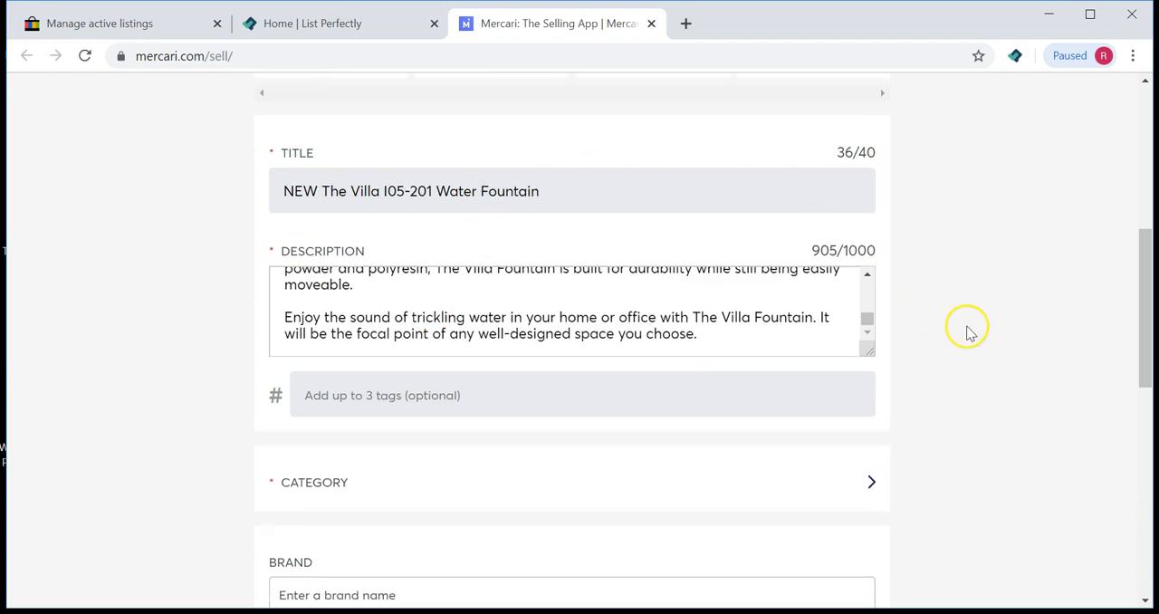
scroll(965, 329, down, 1)
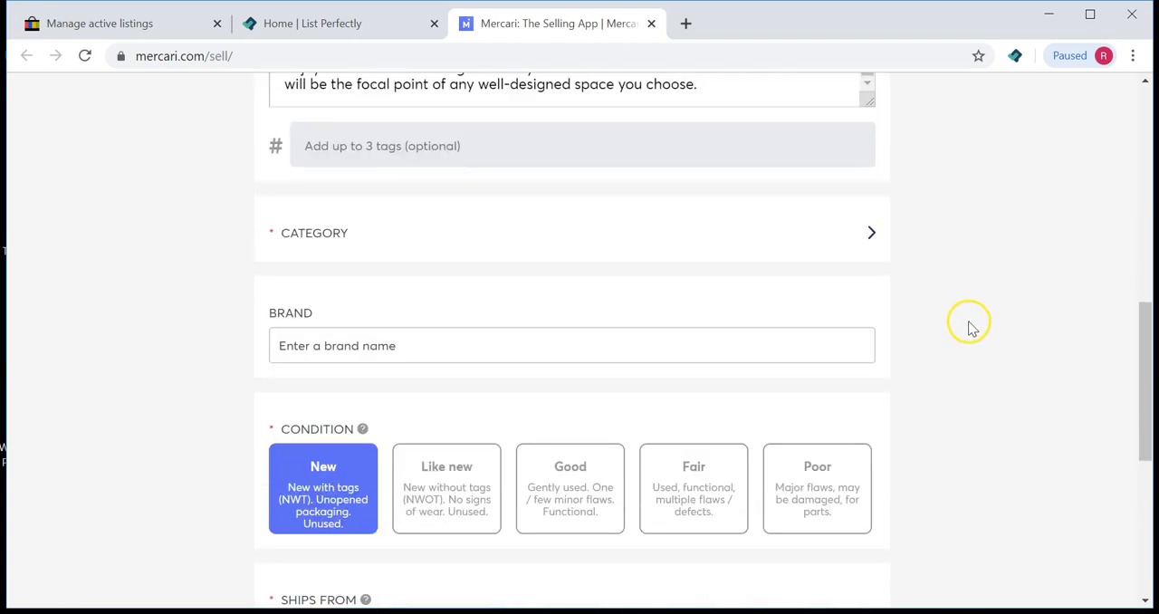
click(313, 234)
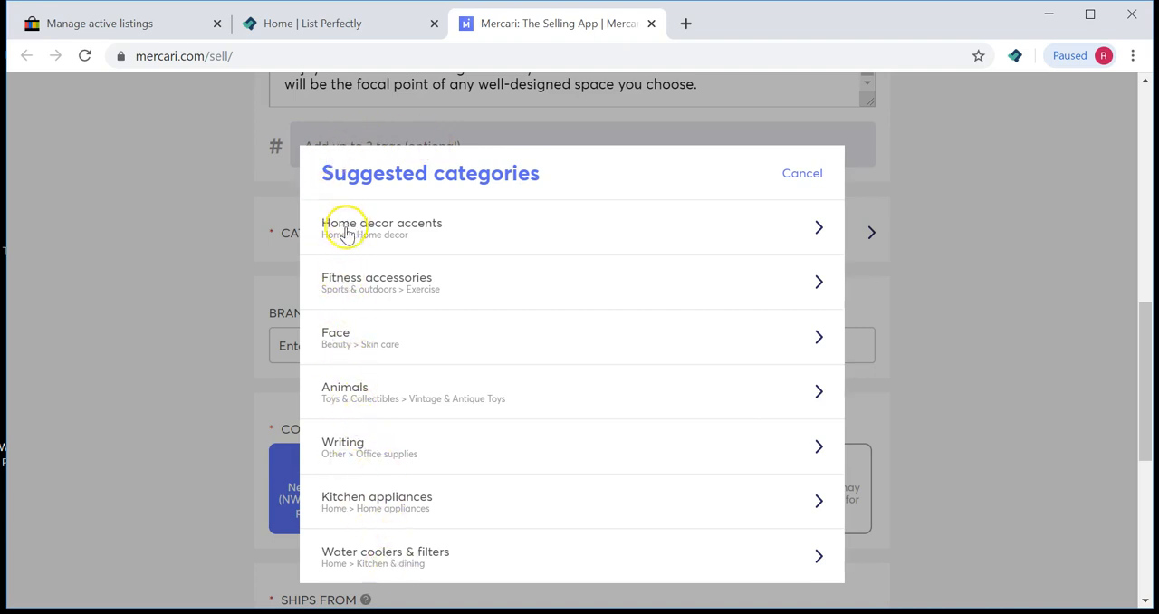
click(450, 233)
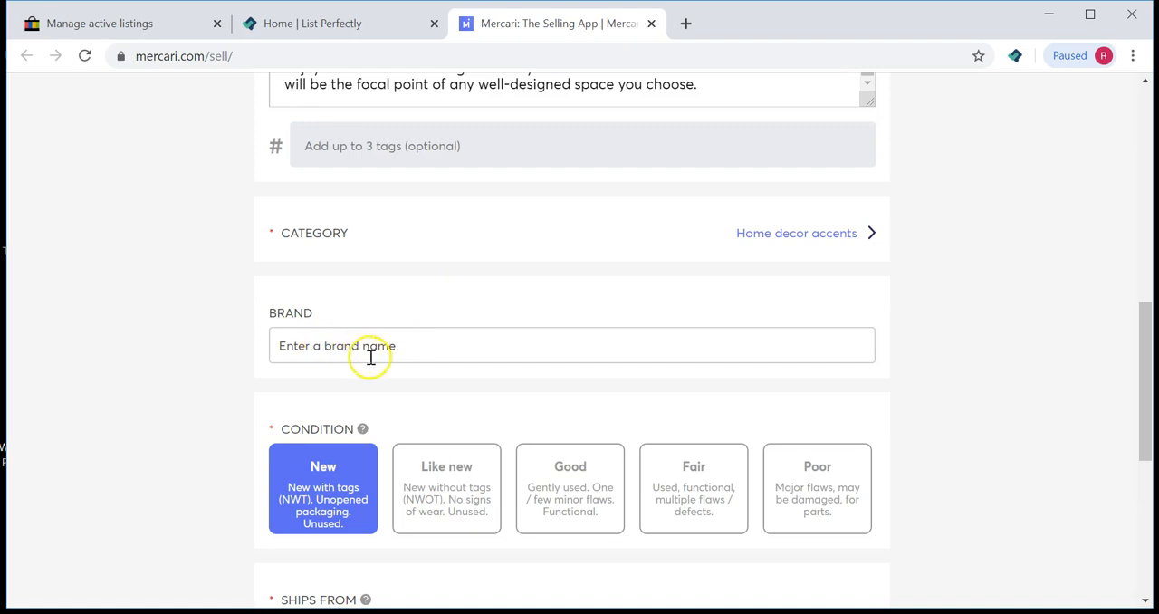
scroll(695, 355, up, 10)
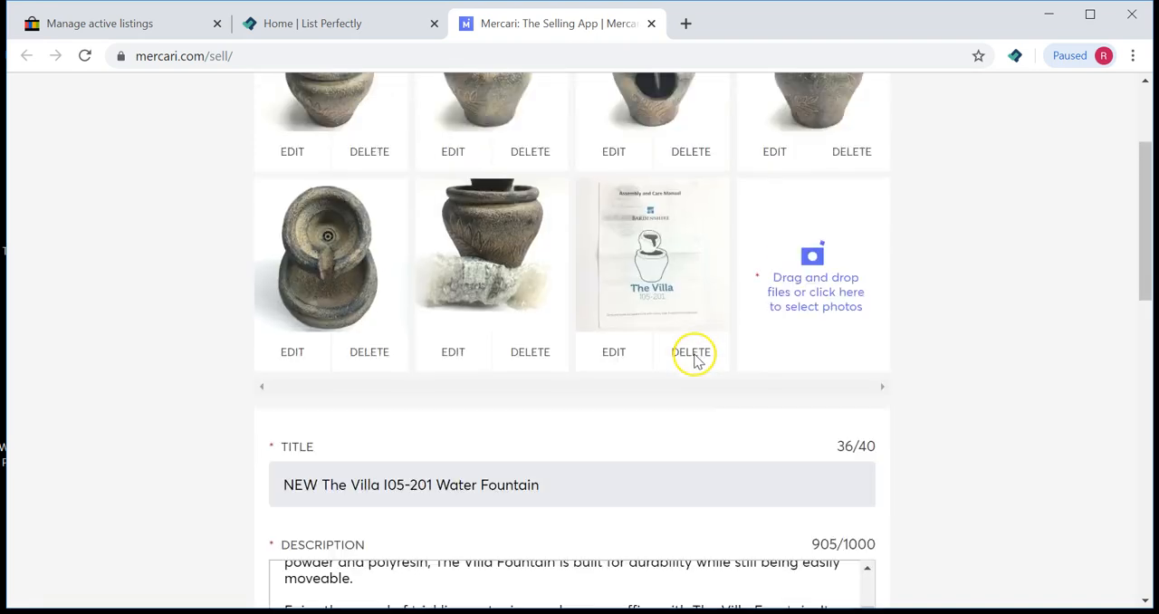
scroll(694, 360, down, 3)
scroll(694, 404, up, 1)
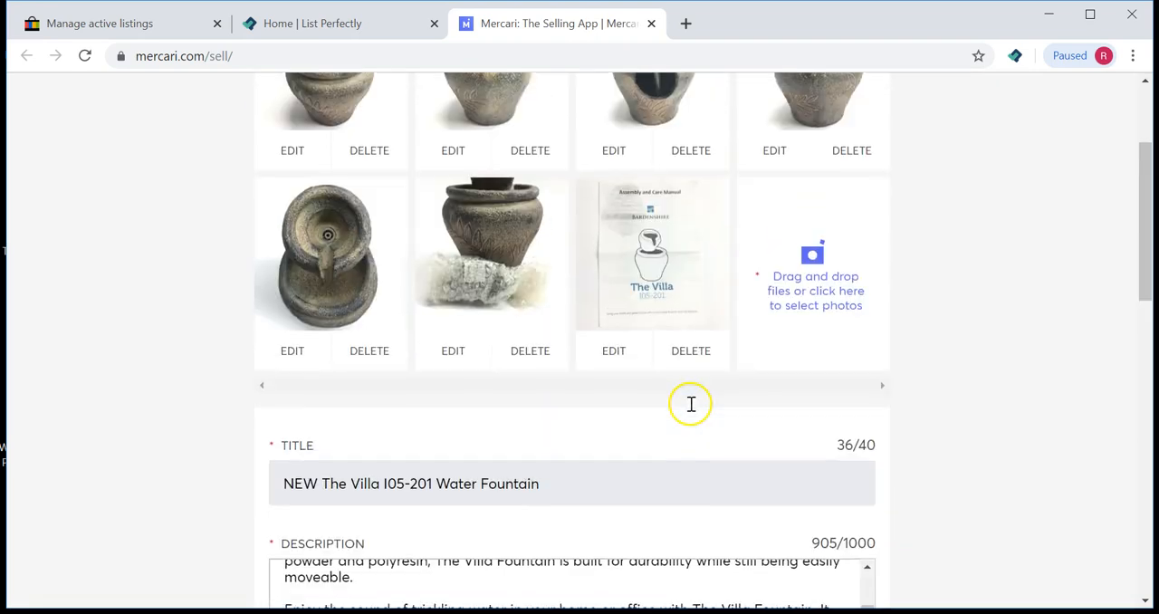
scroll(681, 450, down, 1)
scroll(634, 530, up, 3)
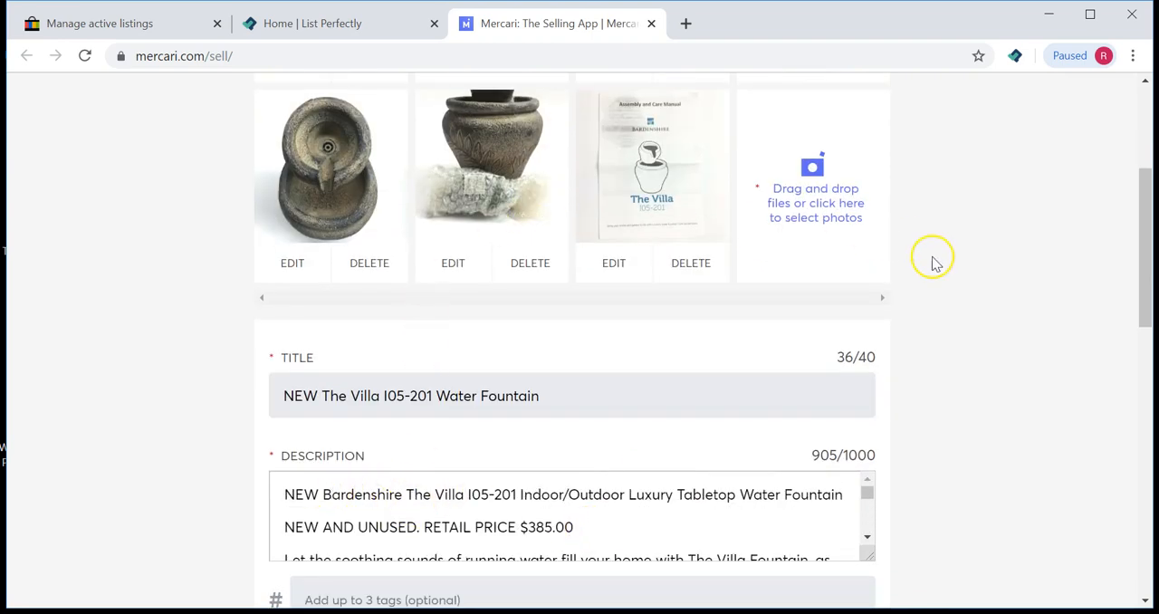
Step: Set the brand to Bardenshire using the suggested brand name
scroll(935, 263, down, 6)
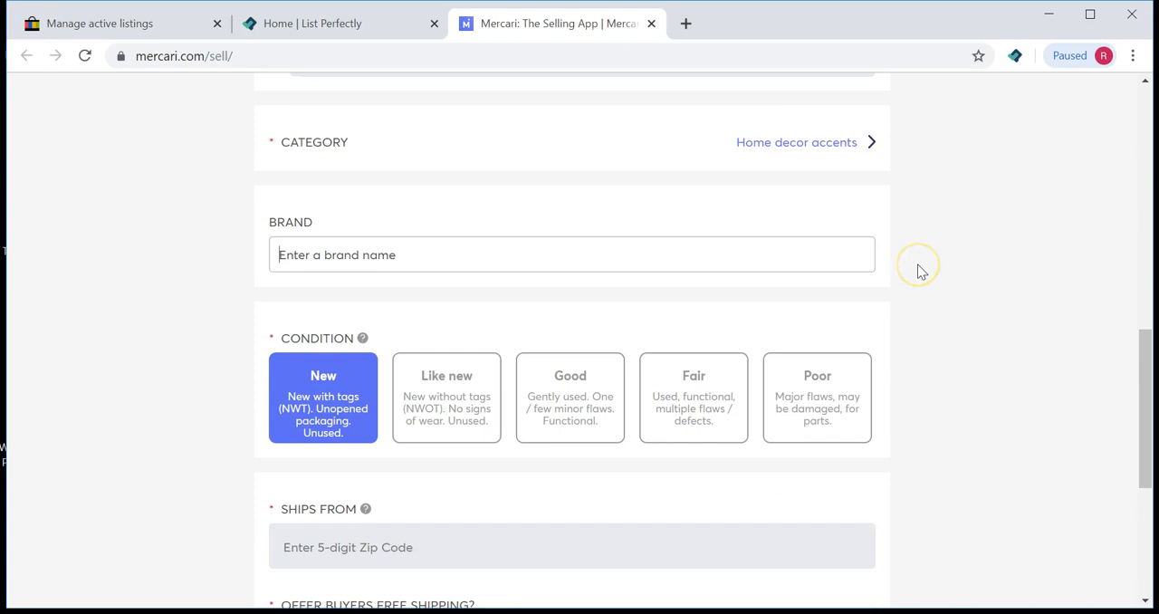
text(Bardenshire)
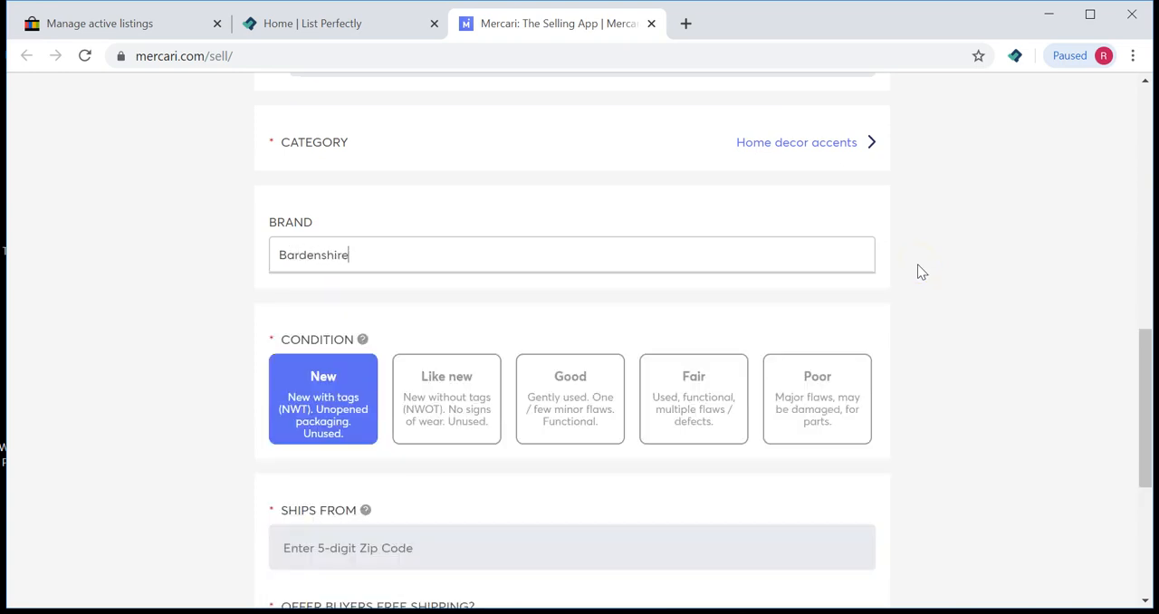
click(935, 213)
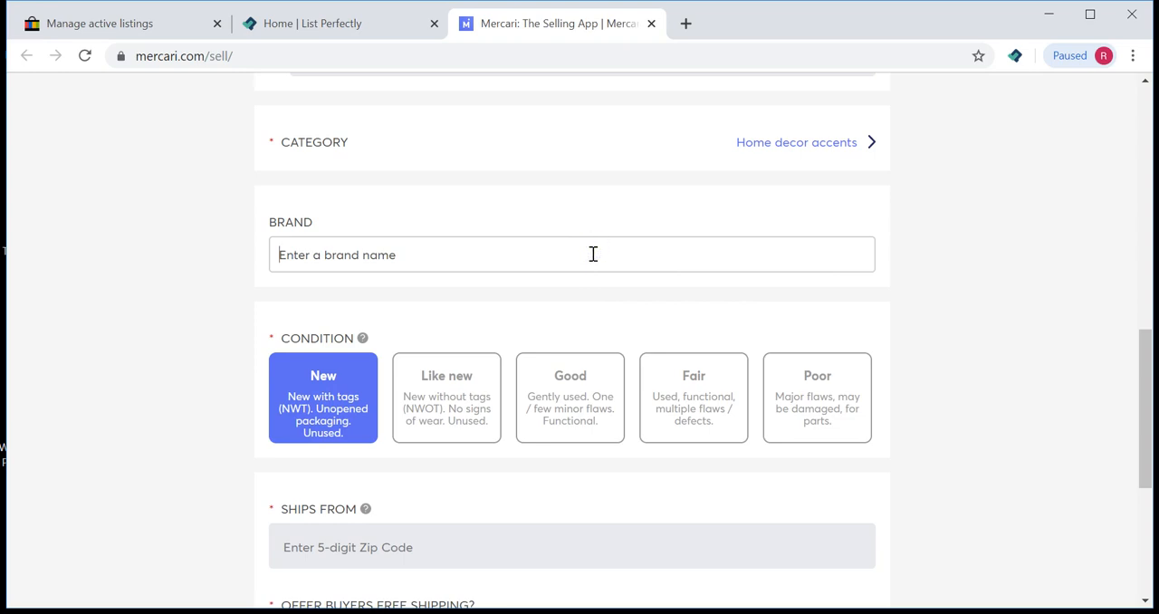
text(Bardenshire)
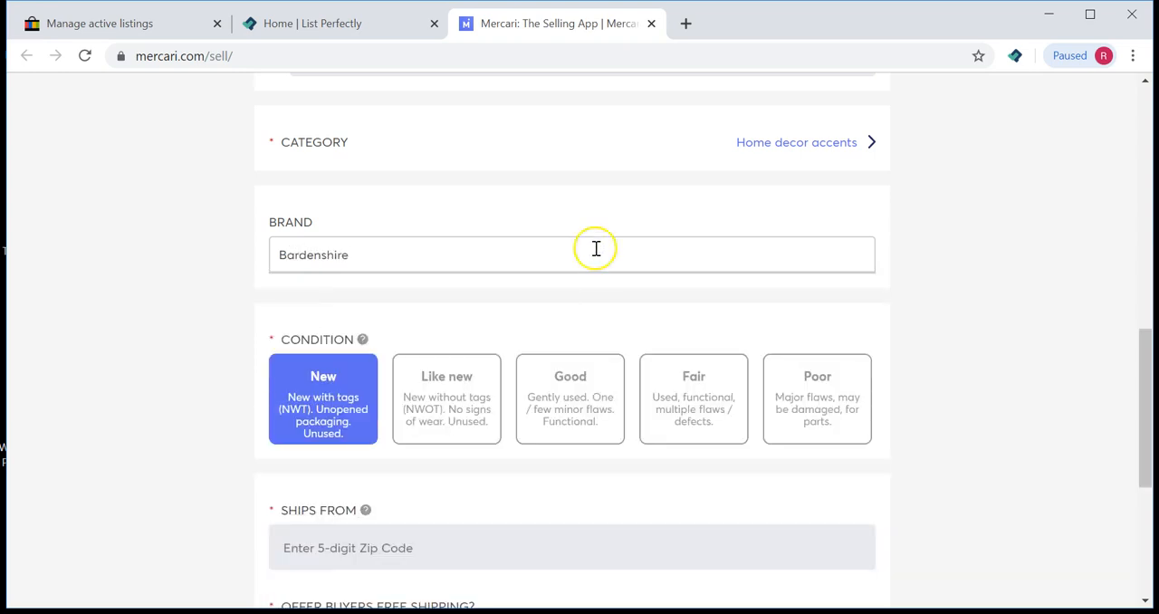
click(556, 324)
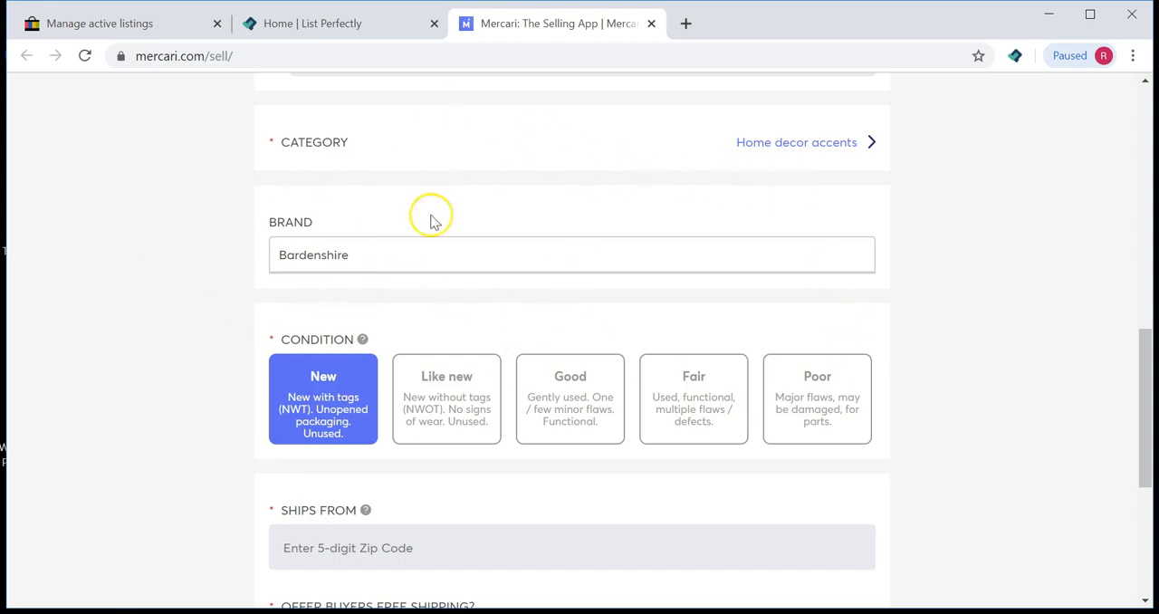
Step: Change the item's condition to Like new
scroll(615, 355, down, 1)
scroll(615, 355, down, 2)
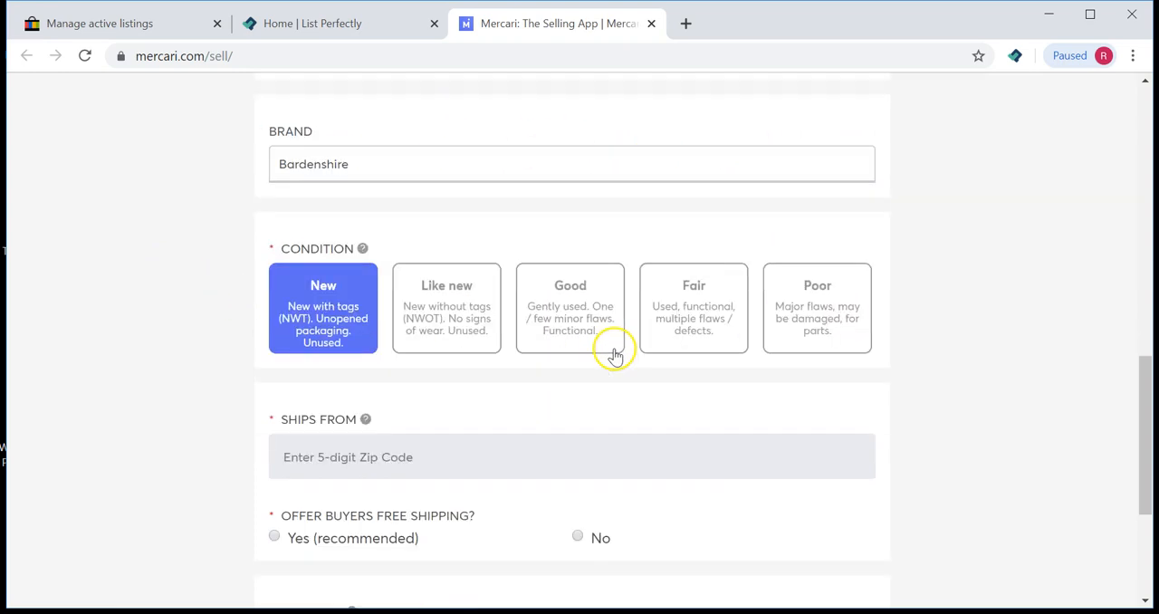
scroll(615, 348, down, 1)
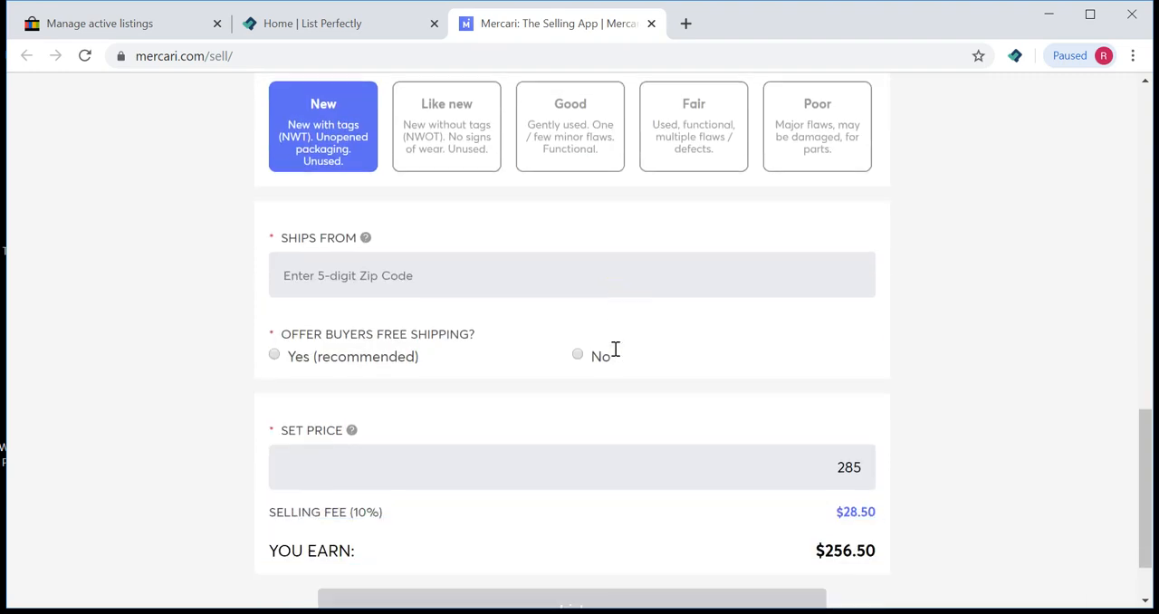
scroll(615, 355, up, 1)
scroll(615, 349, down, 1)
scroll(615, 348, up, 1)
drag(1148, 407, 1147, 420)
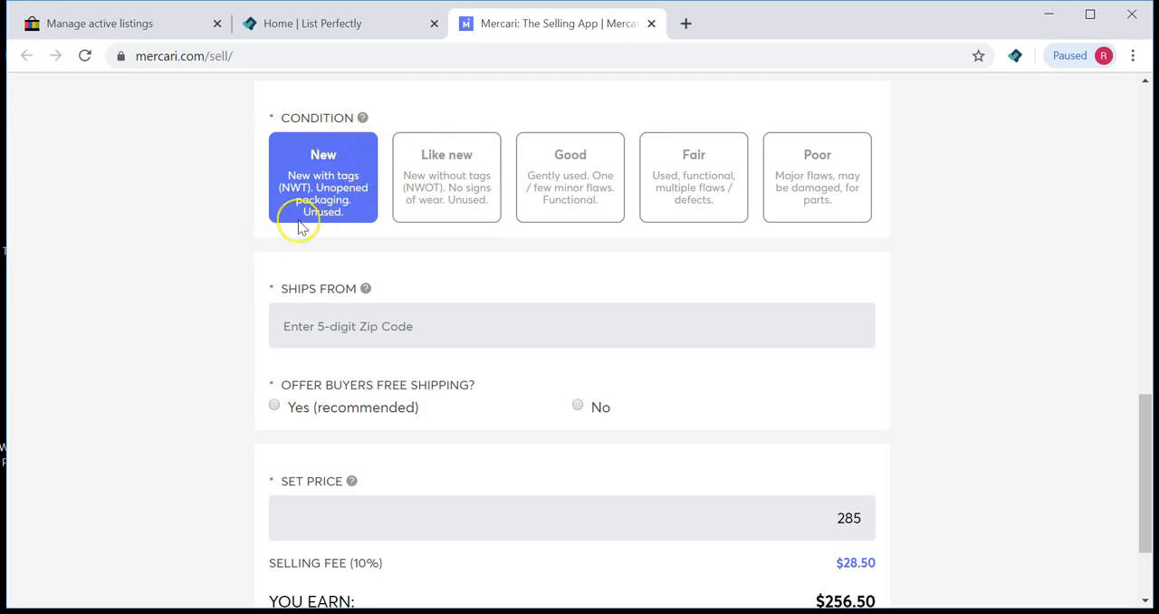
click(464, 180)
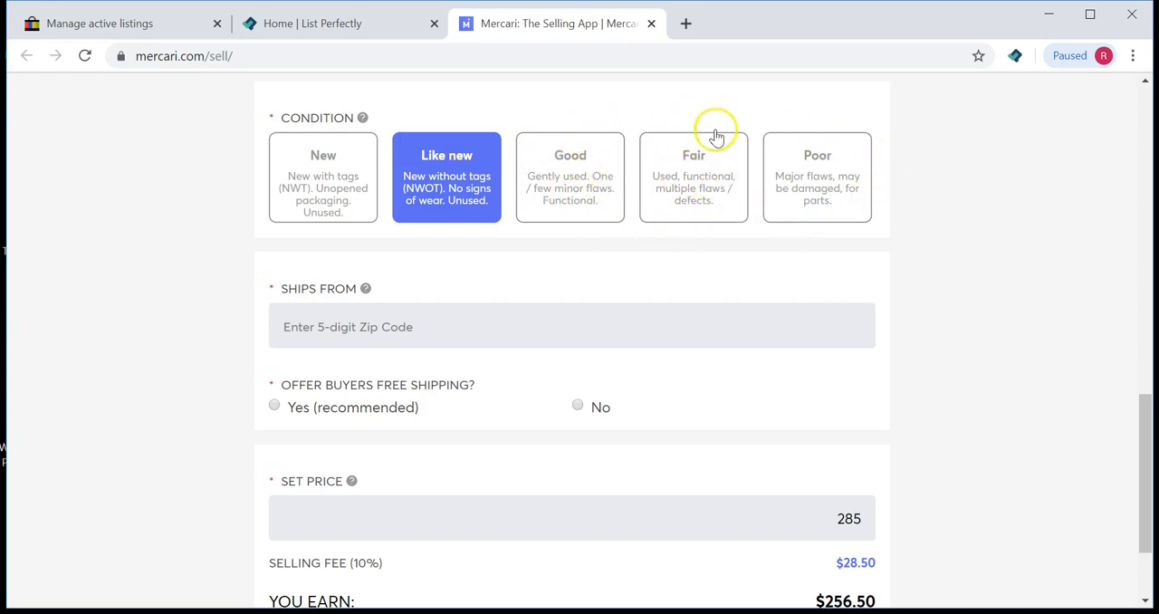
Step: Enter the ships-from ZIP code
scroll(642, 323, down, 2)
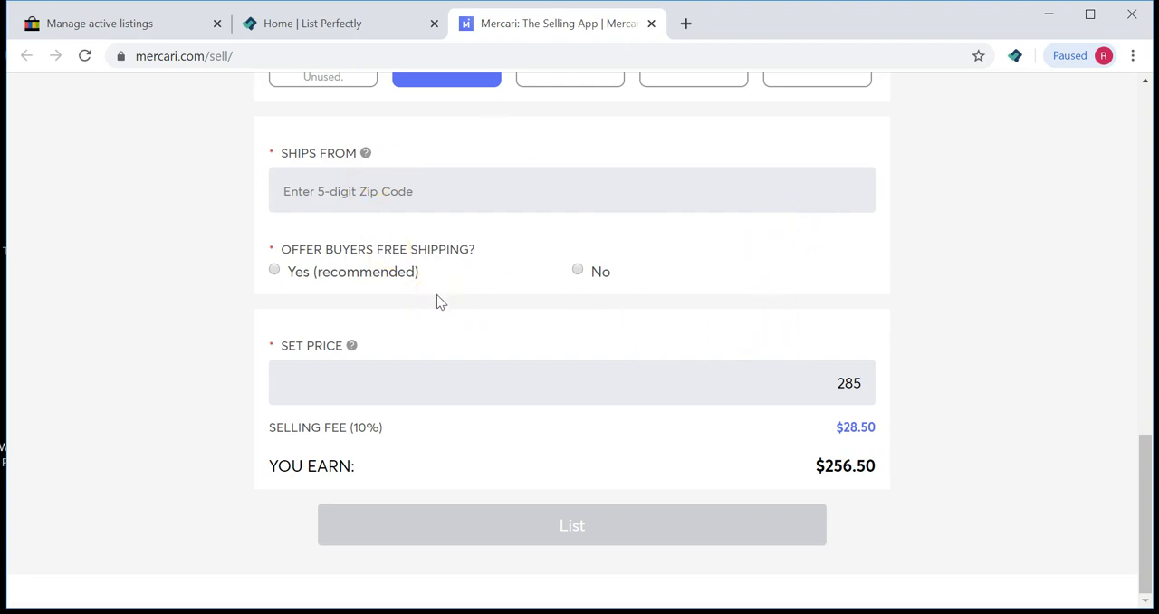
text(4)
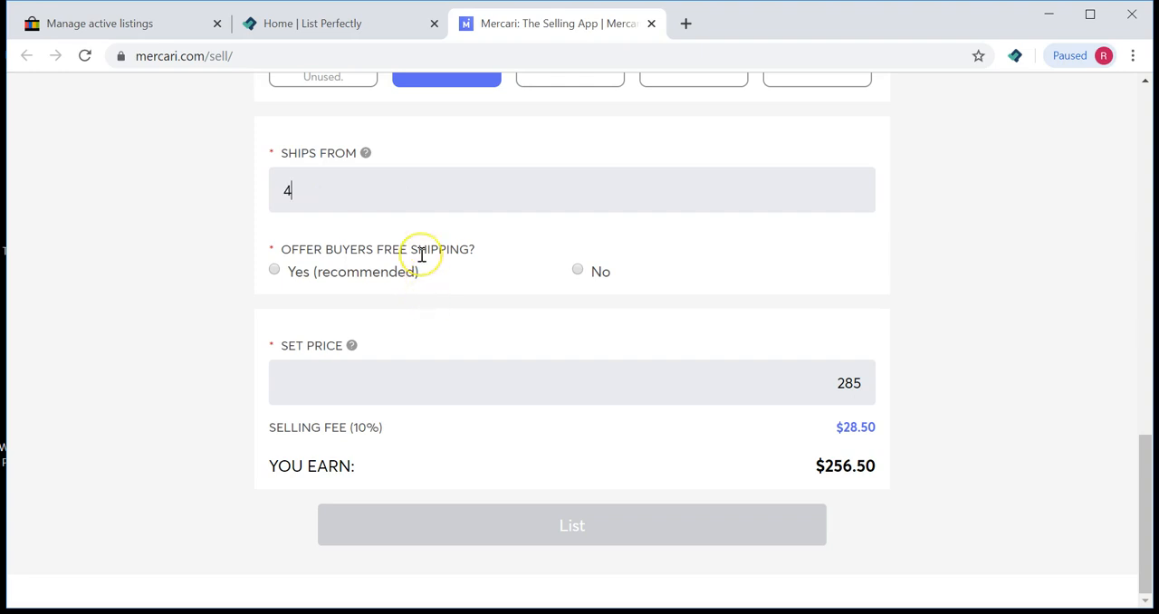
text(569)
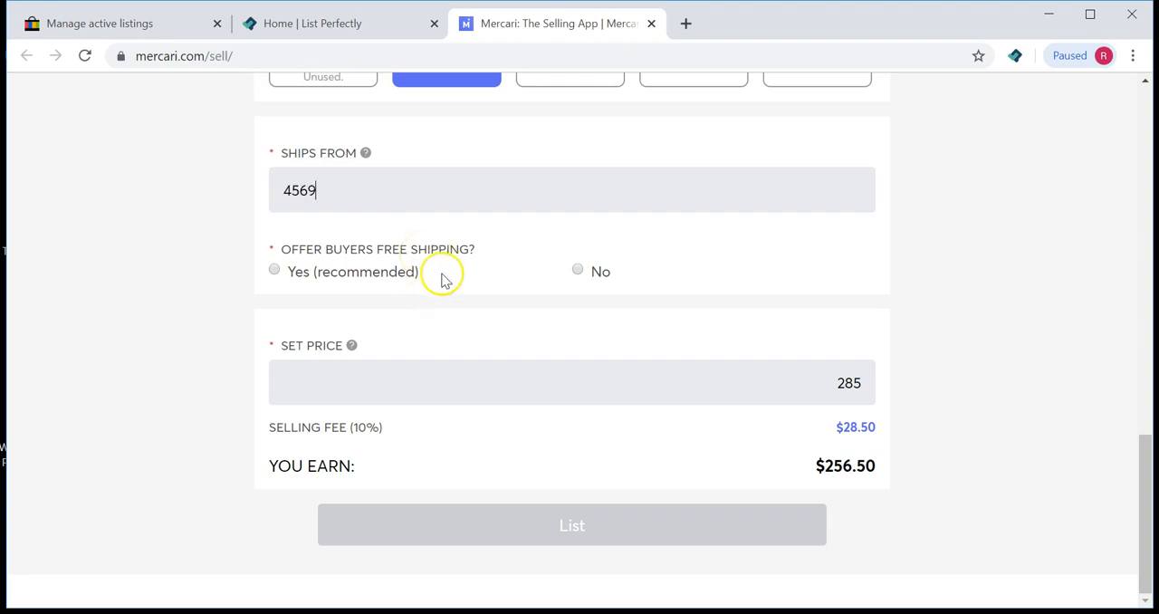
text(4)
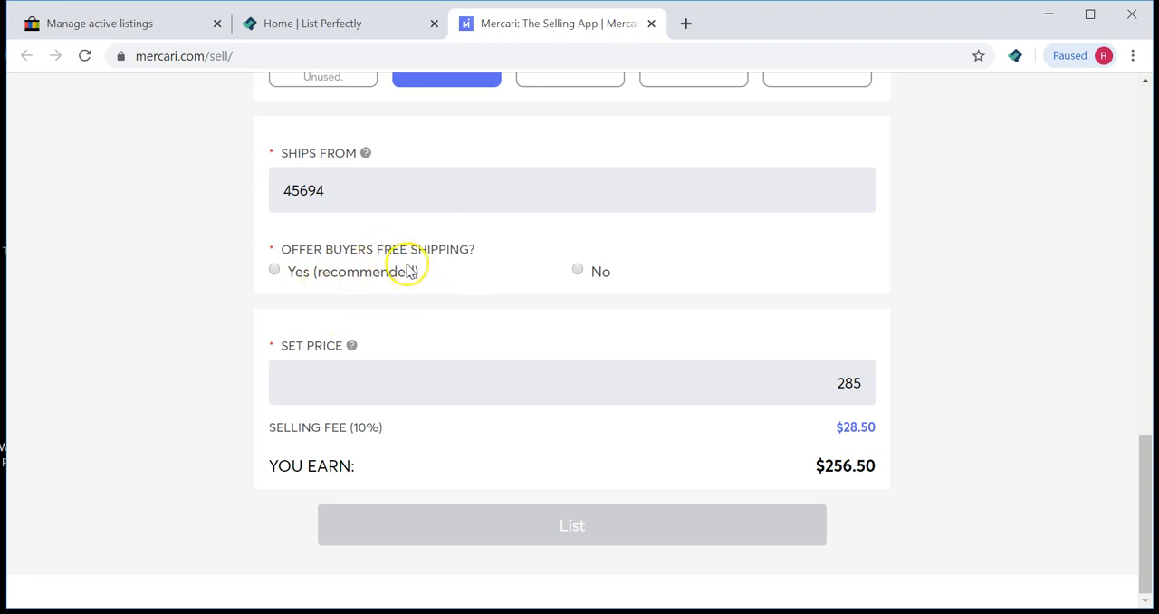
Step: Offer buyers free shipping and choose Ship on your own as the shipping option
click(277, 270)
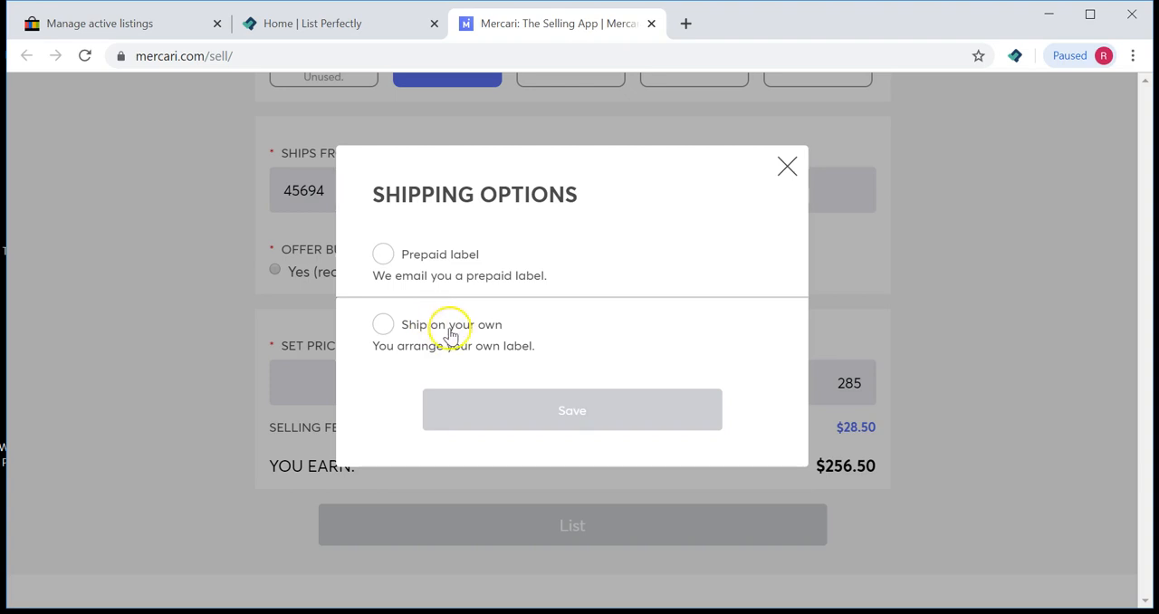
click(379, 326)
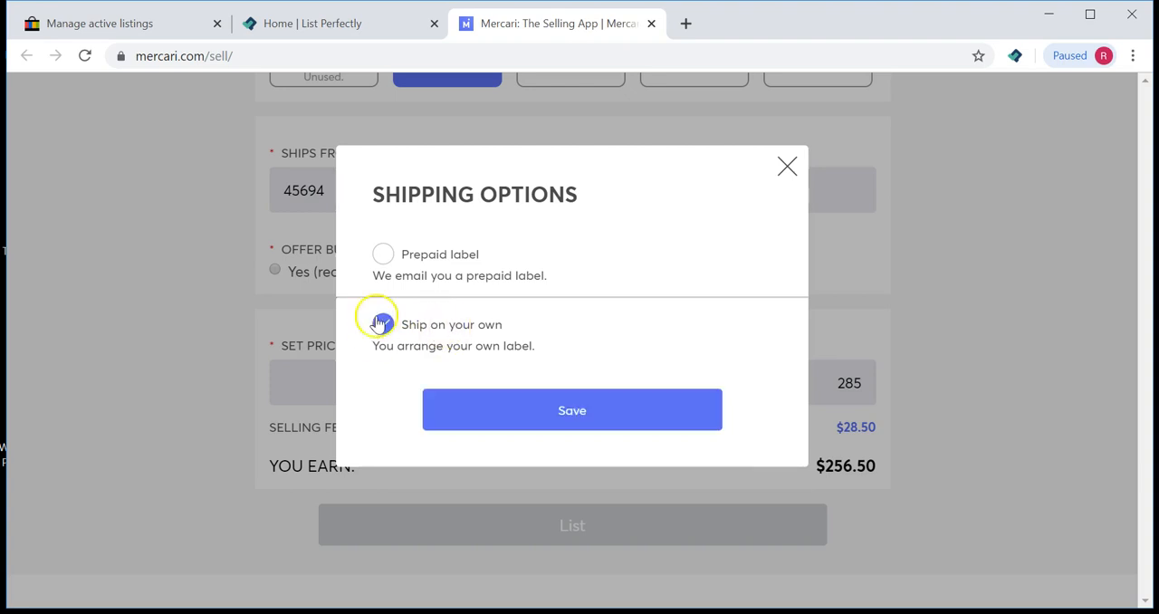
click(643, 403)
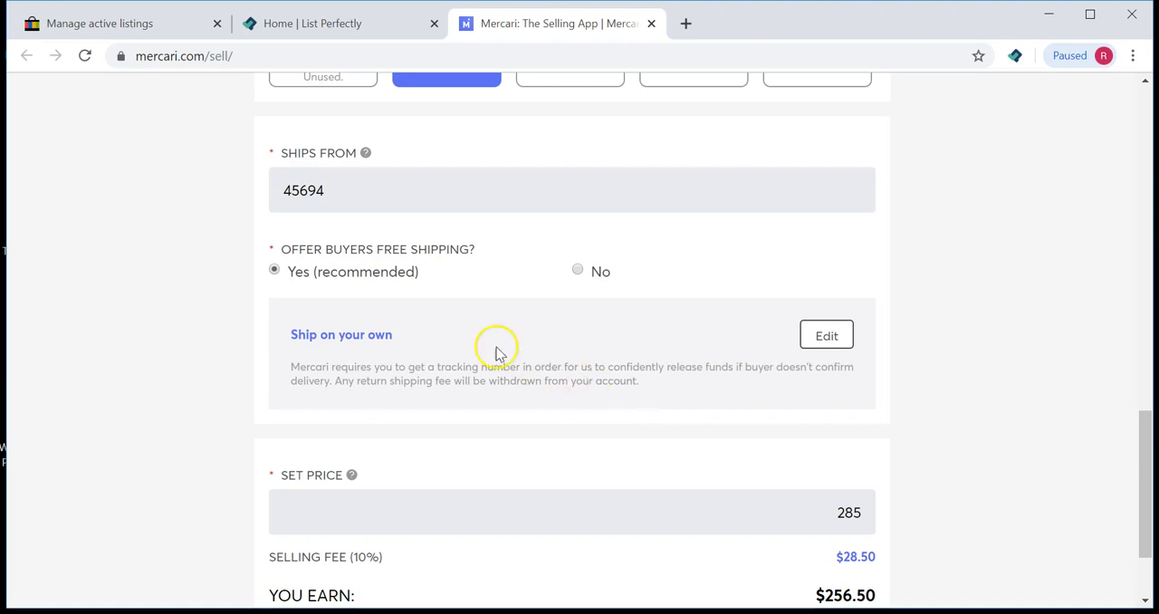
scroll(466, 327, down, 2)
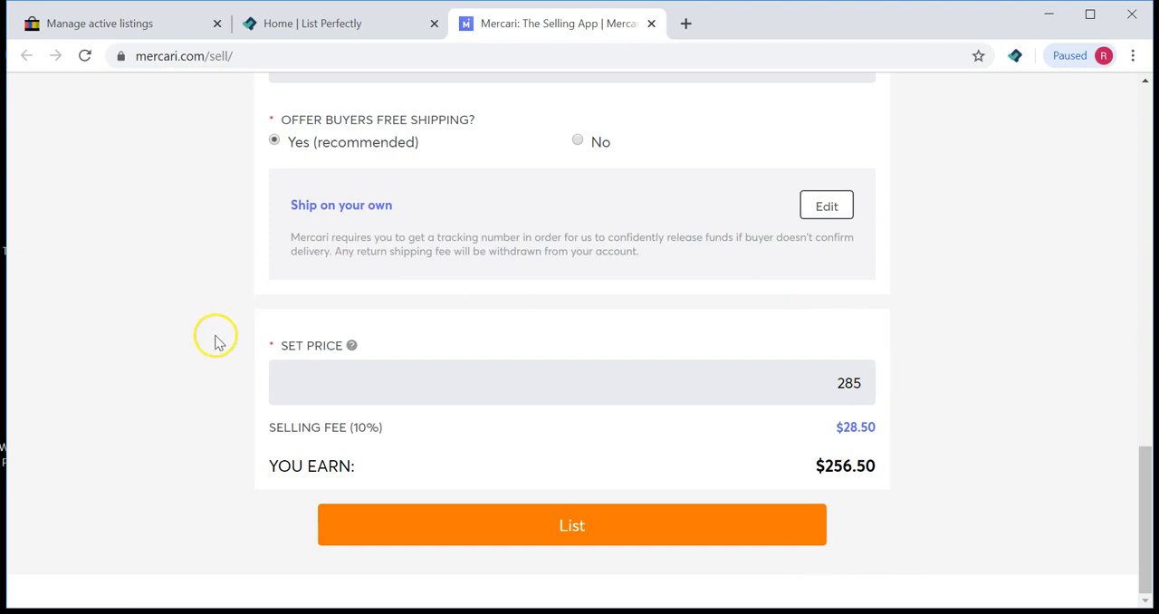
Step: Open the Villa fountain's eBay listing and examine its price
click(134, 27)
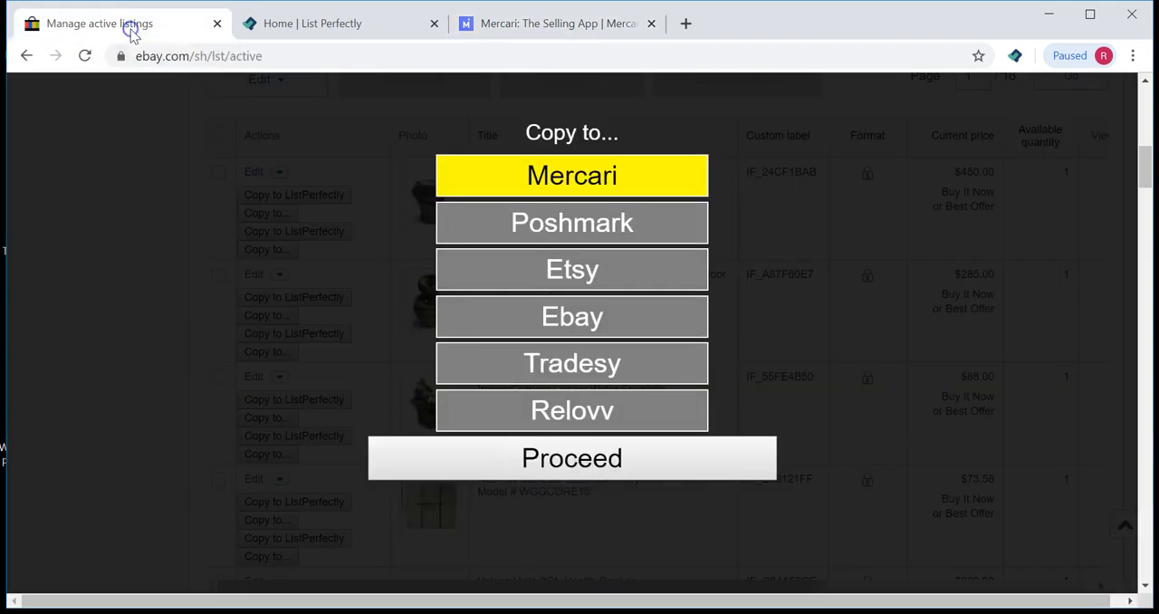
click(100, 193)
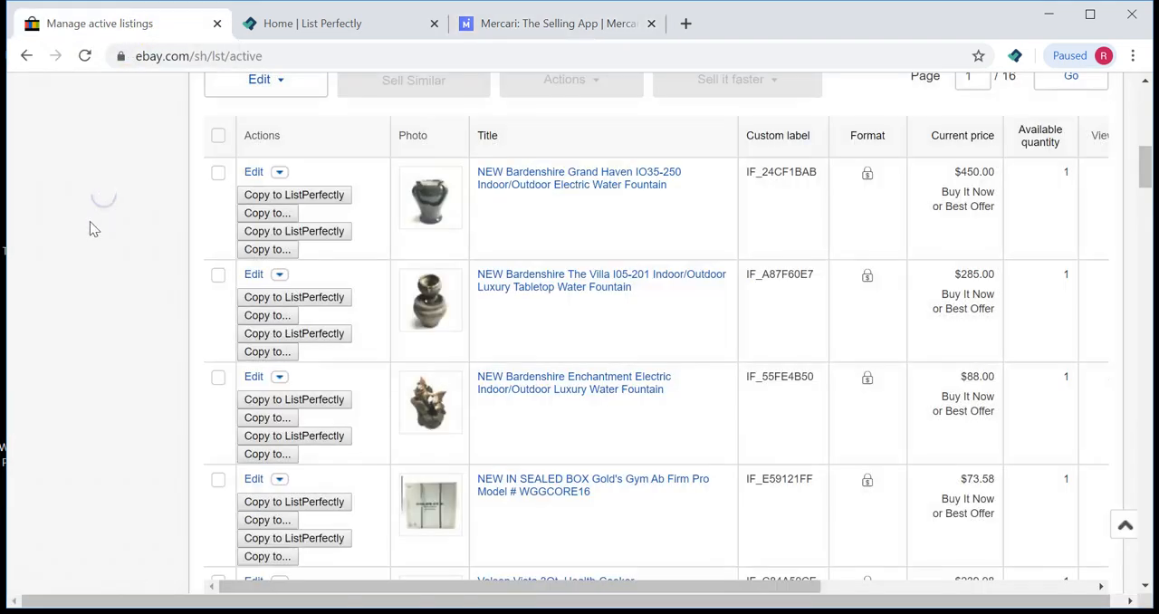
click(508, 291)
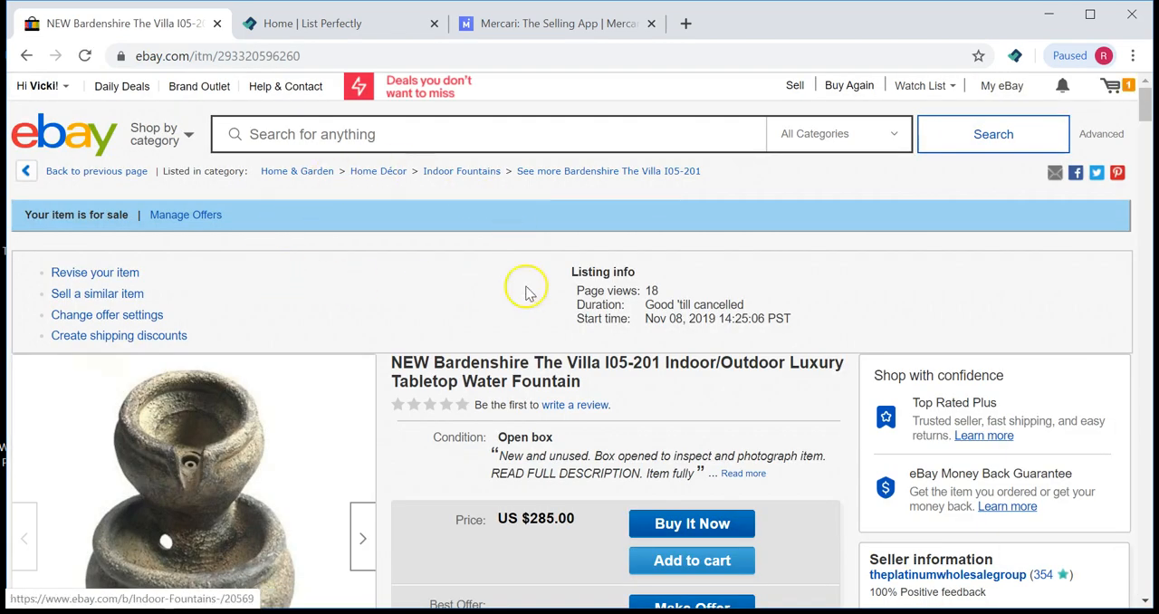
scroll(456, 363, down, 1)
drag(578, 428, 523, 431)
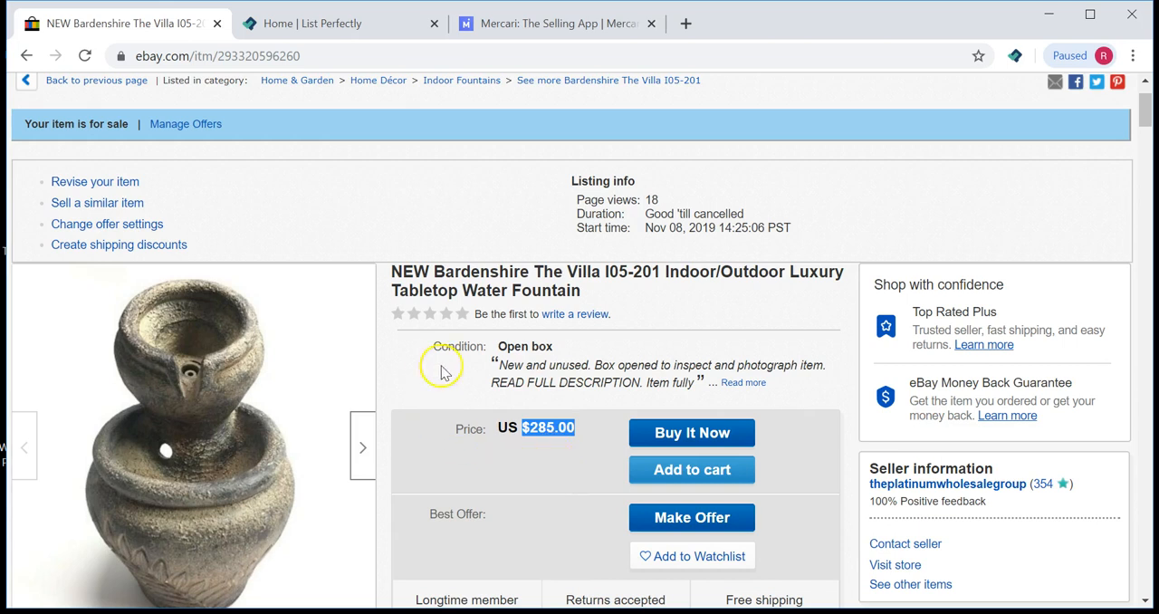
click(584, 468)
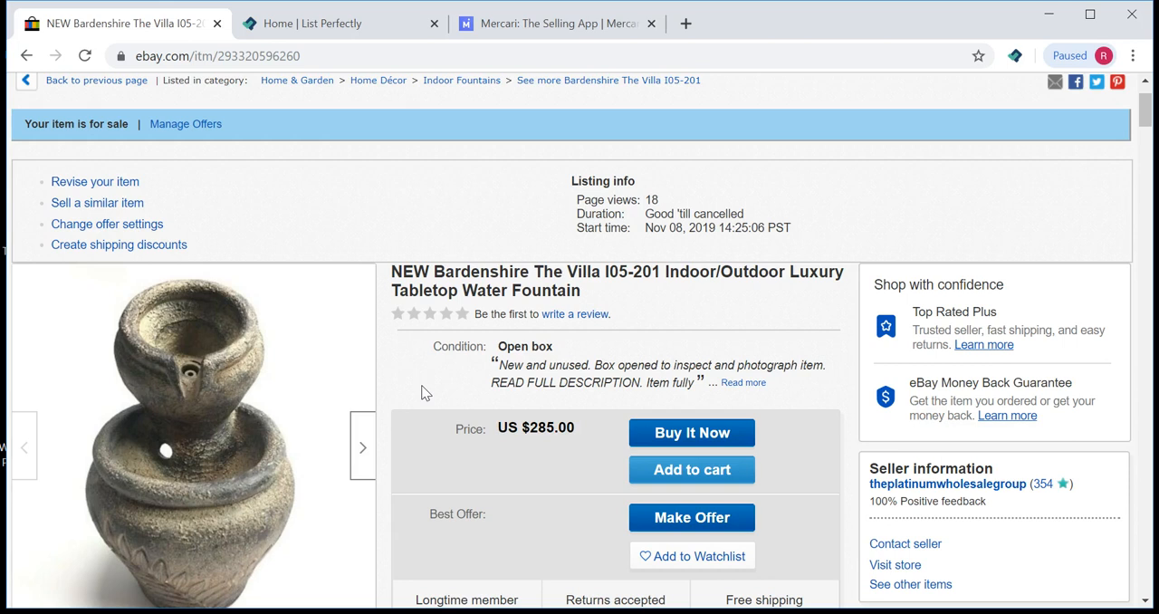
drag(574, 427, 523, 429)
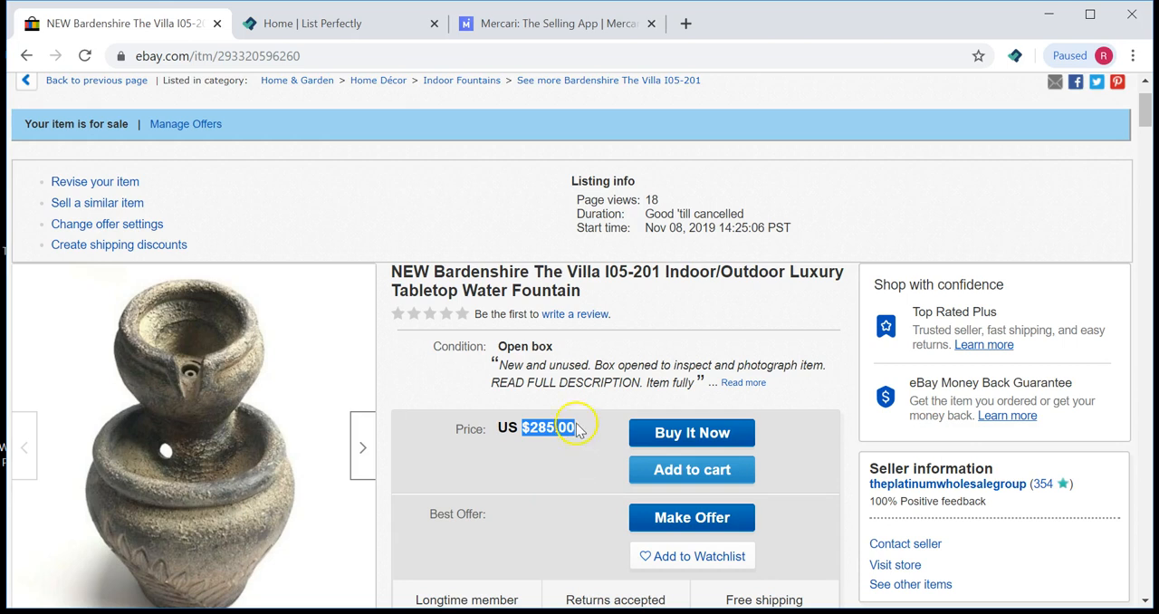
click(484, 471)
click(591, 425)
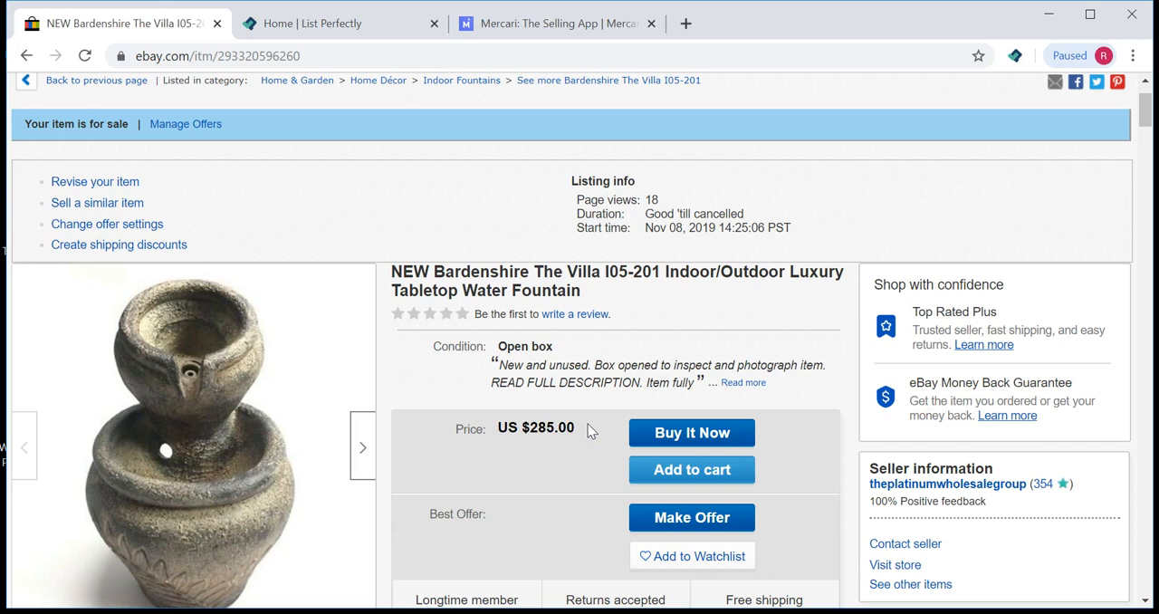
click(509, 485)
scroll(503, 471, down, 1)
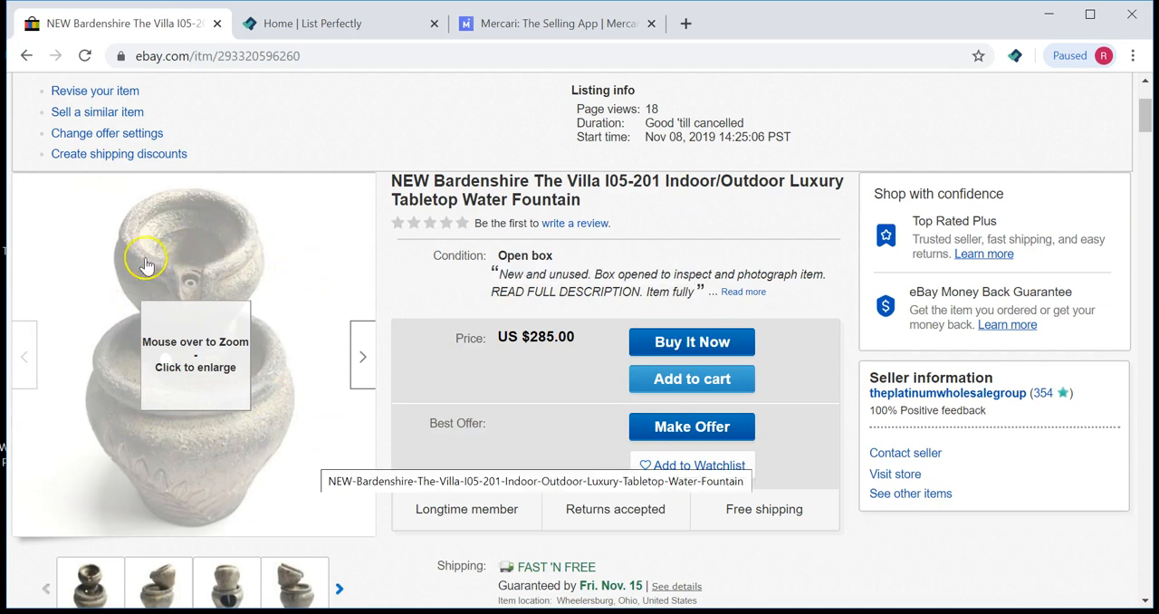
drag(574, 339, 522, 339)
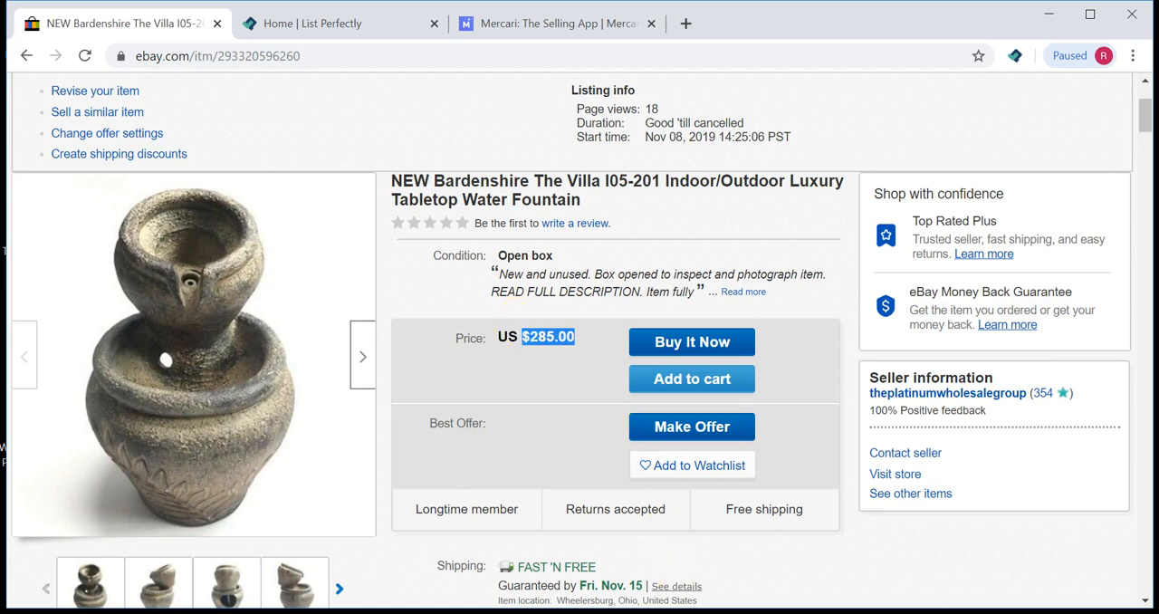
Step: Switch to Calculator and multiply 285 by 0.62
key(alt+Tab)
click(797, 245)
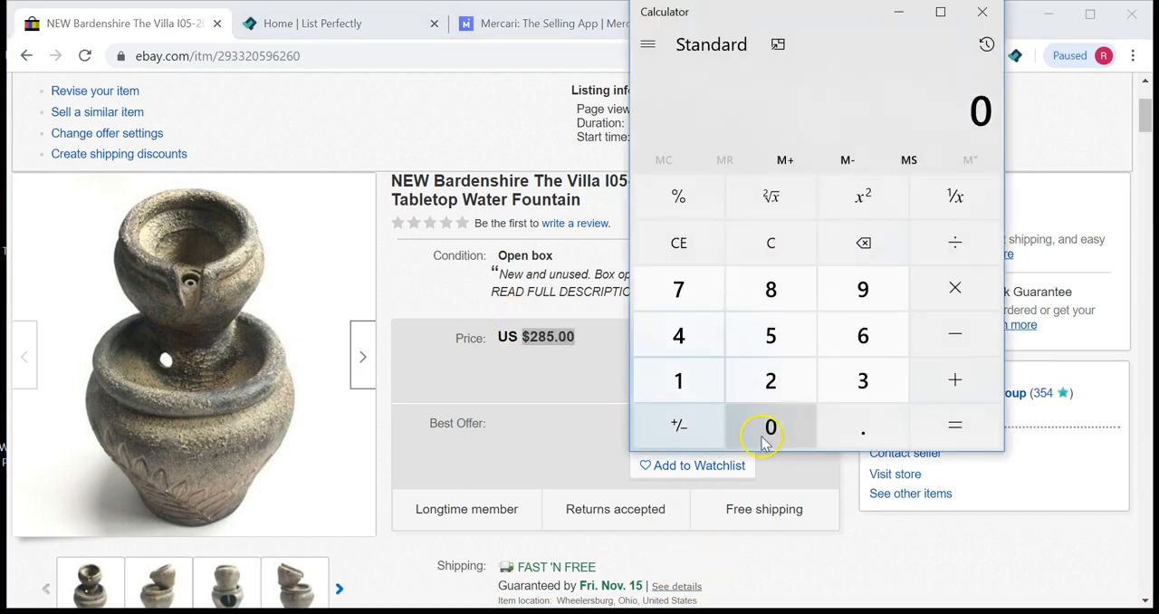
click(787, 383)
click(775, 289)
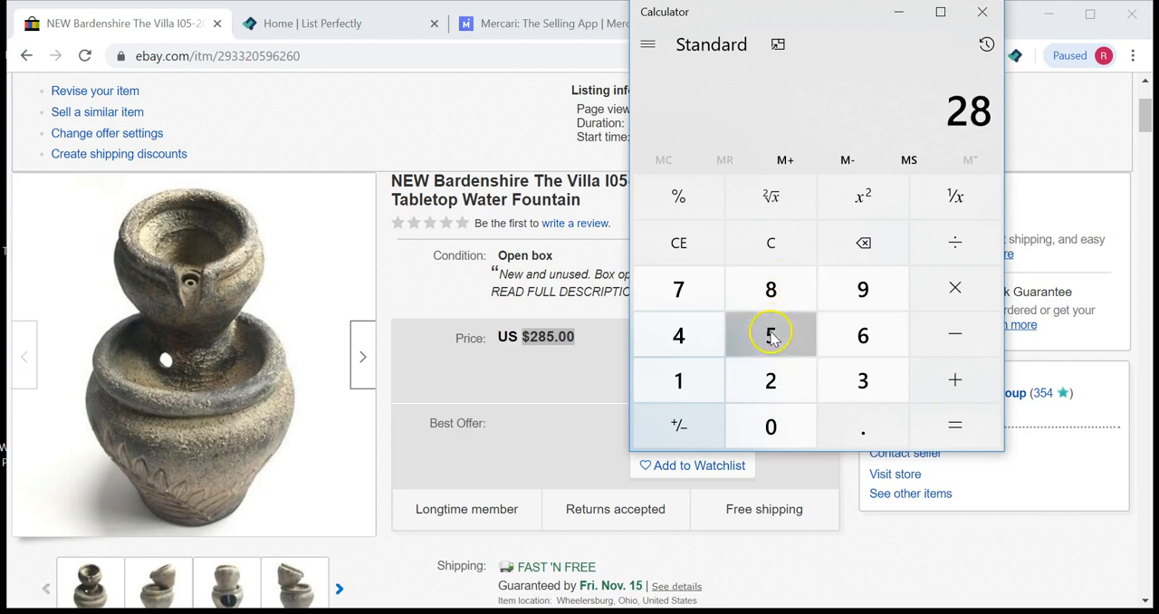
click(771, 336)
click(973, 293)
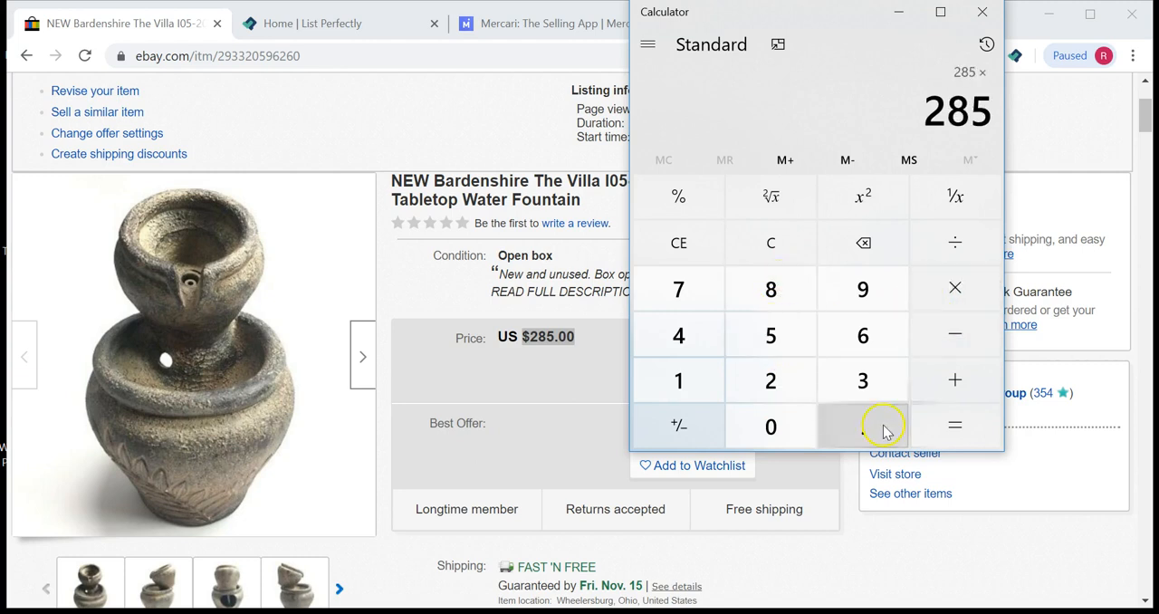
click(784, 428)
click(866, 417)
click(861, 323)
click(808, 370)
click(962, 425)
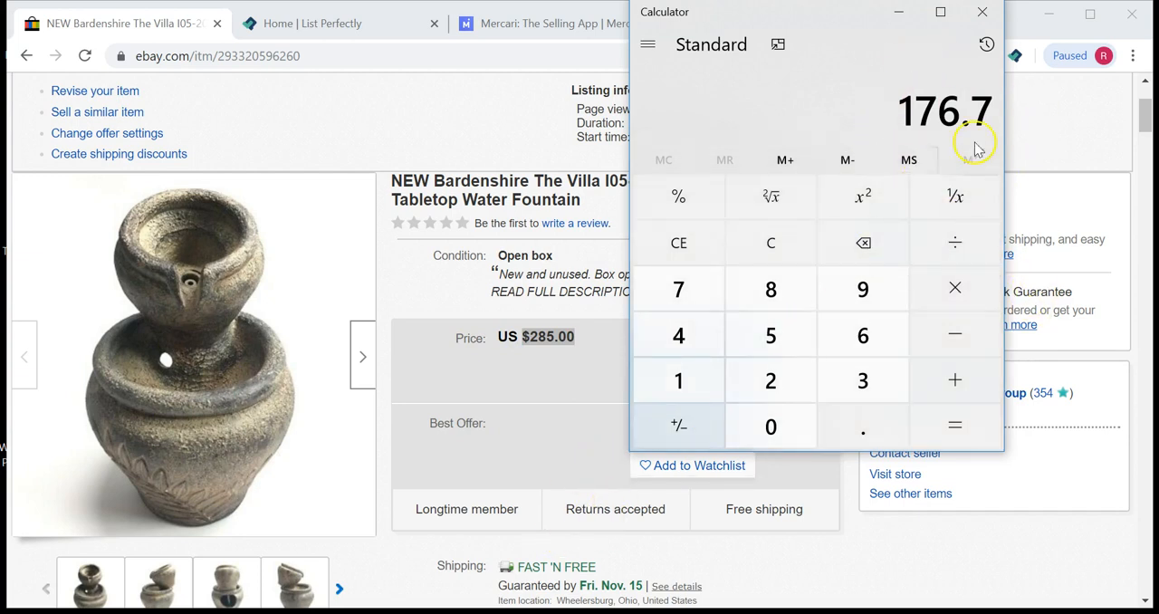
Step: Add 10 percent of 176.7 to 176.7 in Calculator
click(953, 287)
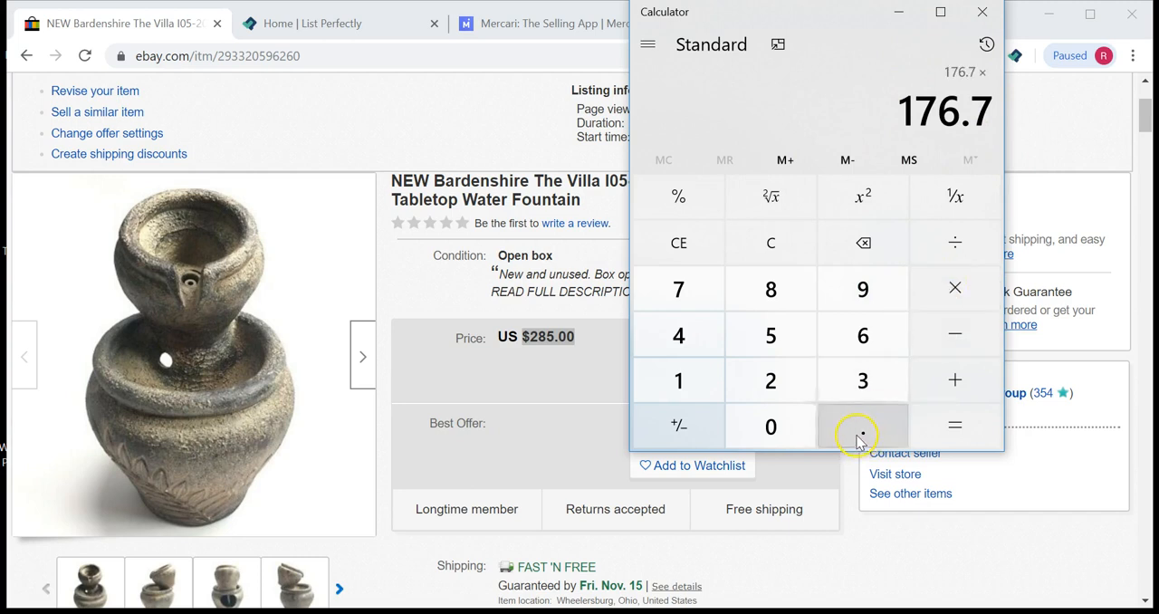
click(691, 381)
click(776, 240)
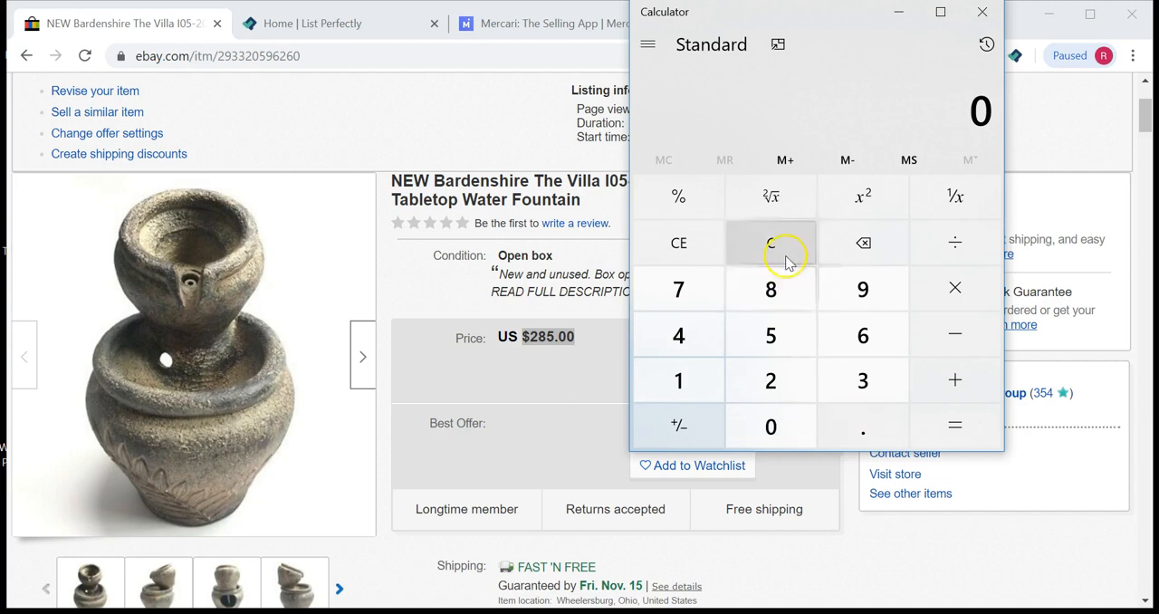
click(690, 385)
click(716, 300)
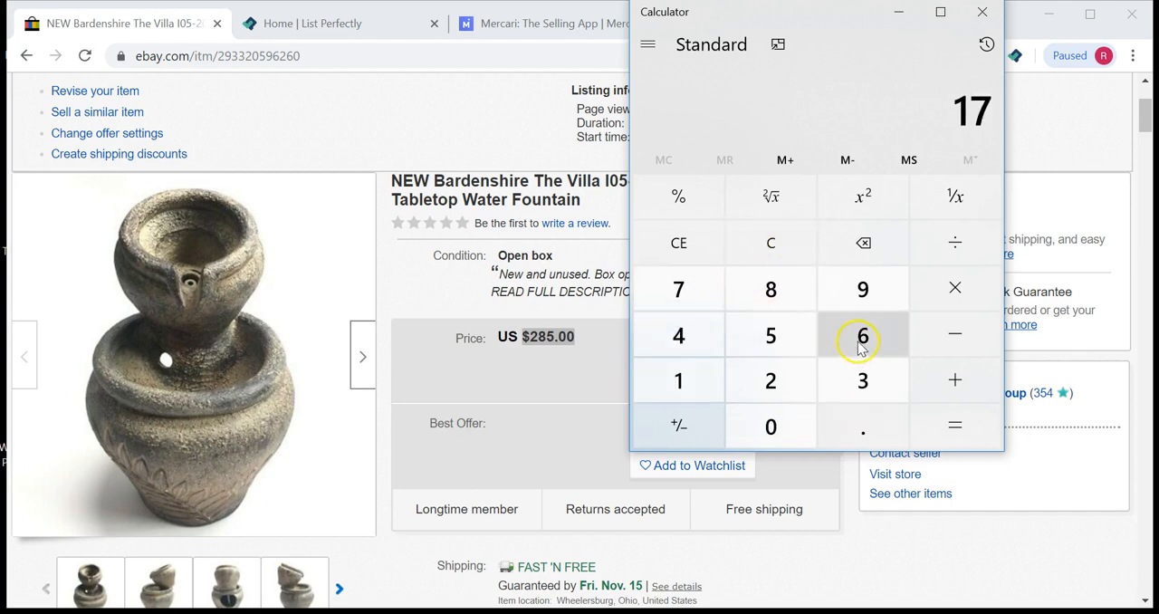
click(861, 341)
click(874, 445)
click(694, 290)
click(947, 290)
click(865, 434)
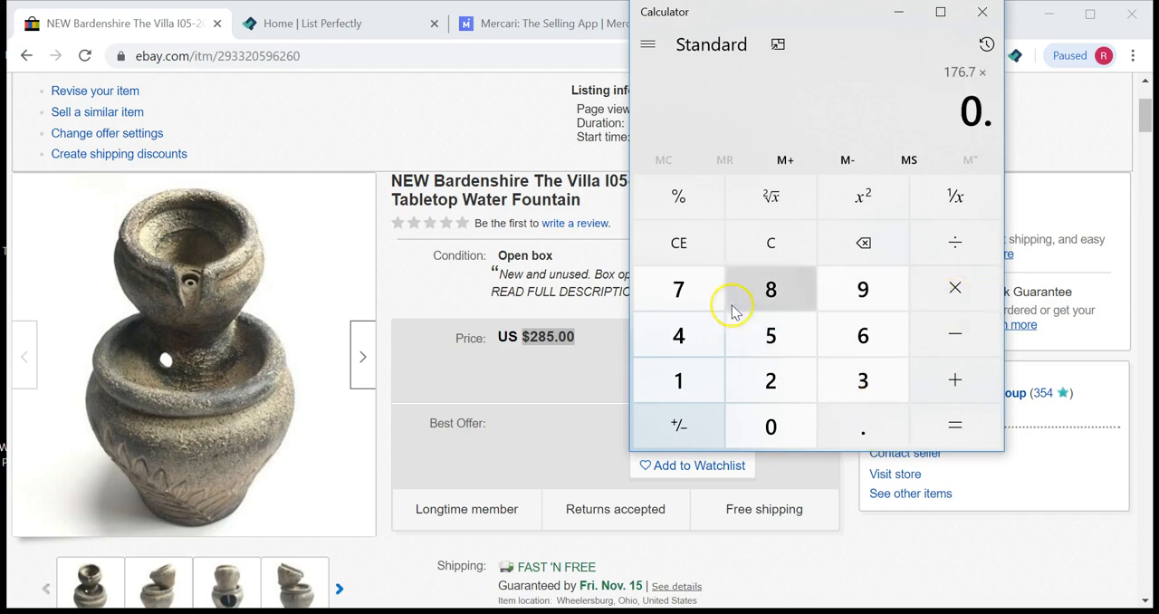
click(678, 383)
click(958, 430)
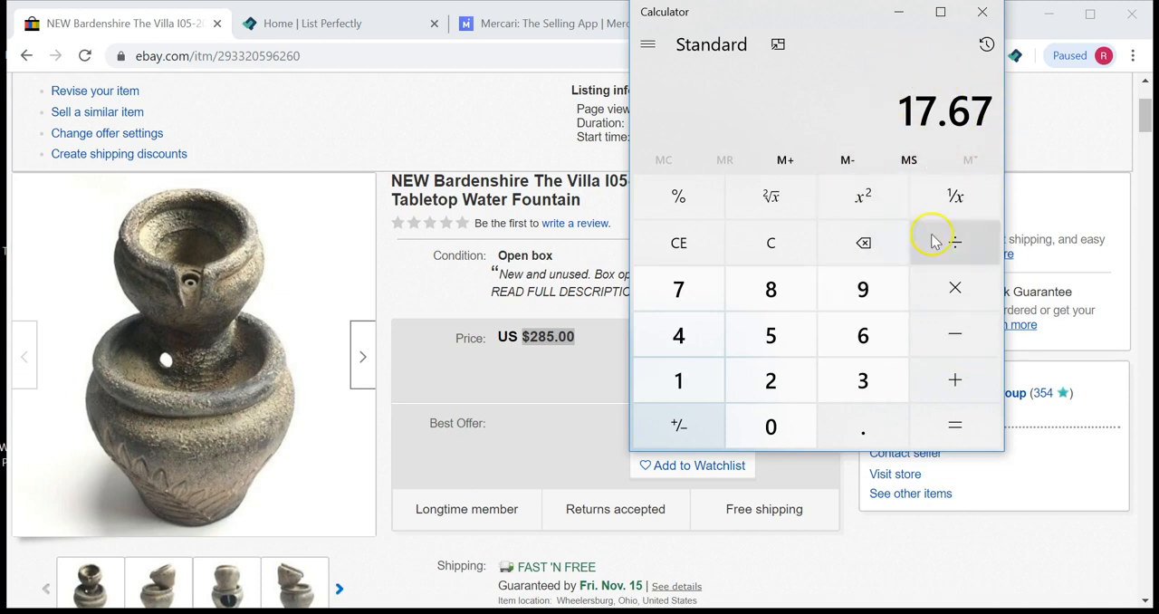
click(960, 385)
click(681, 297)
click(862, 337)
click(868, 429)
click(685, 294)
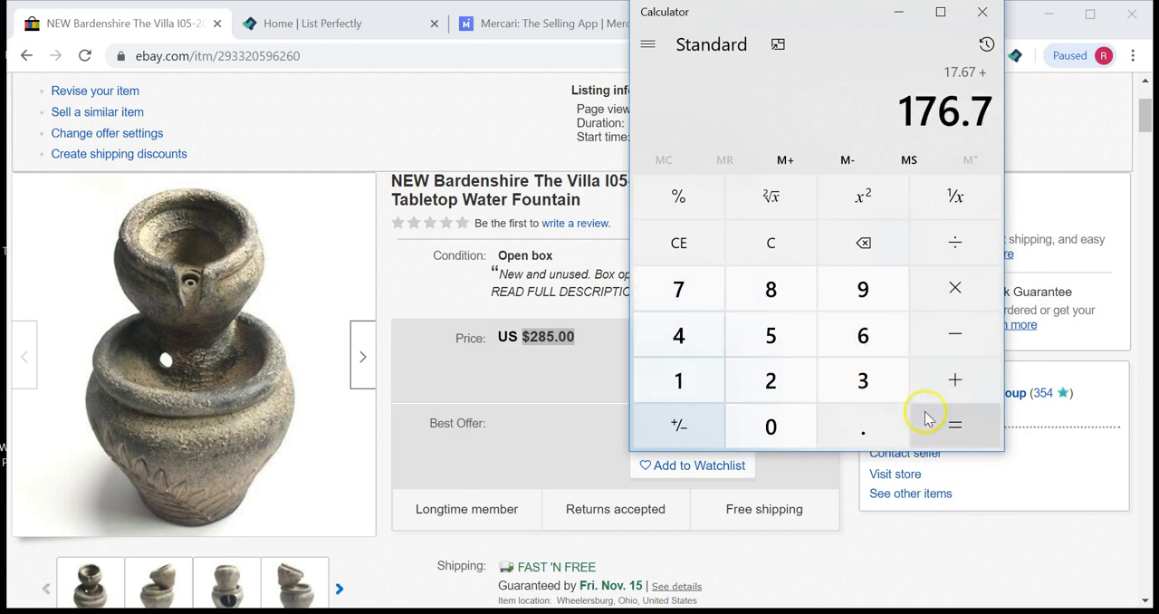
click(967, 425)
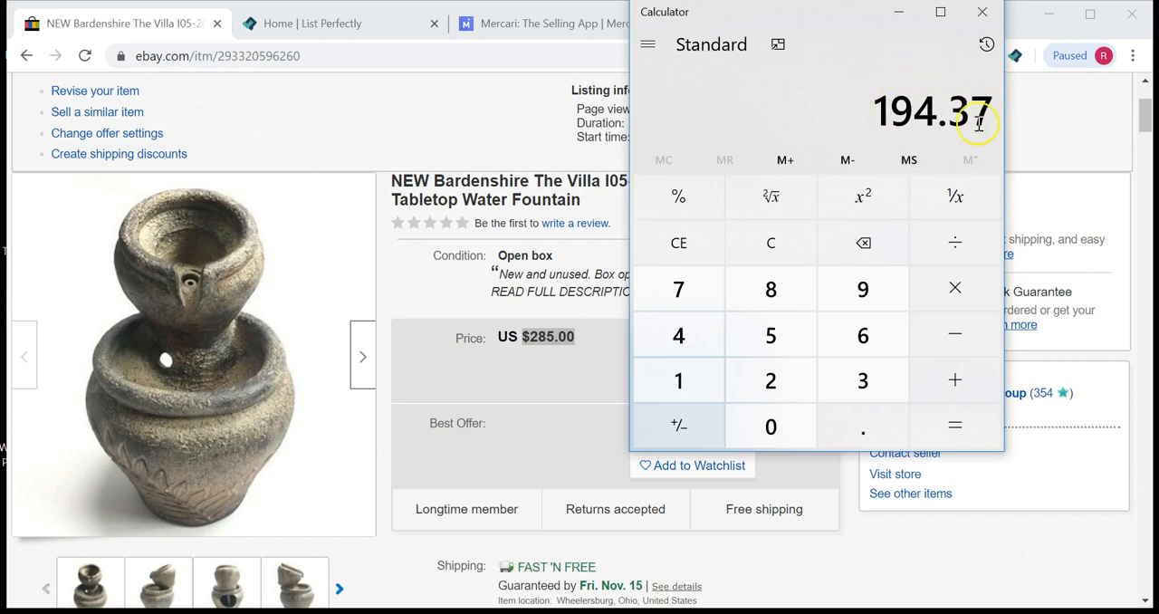
drag(949, 98, 994, 113)
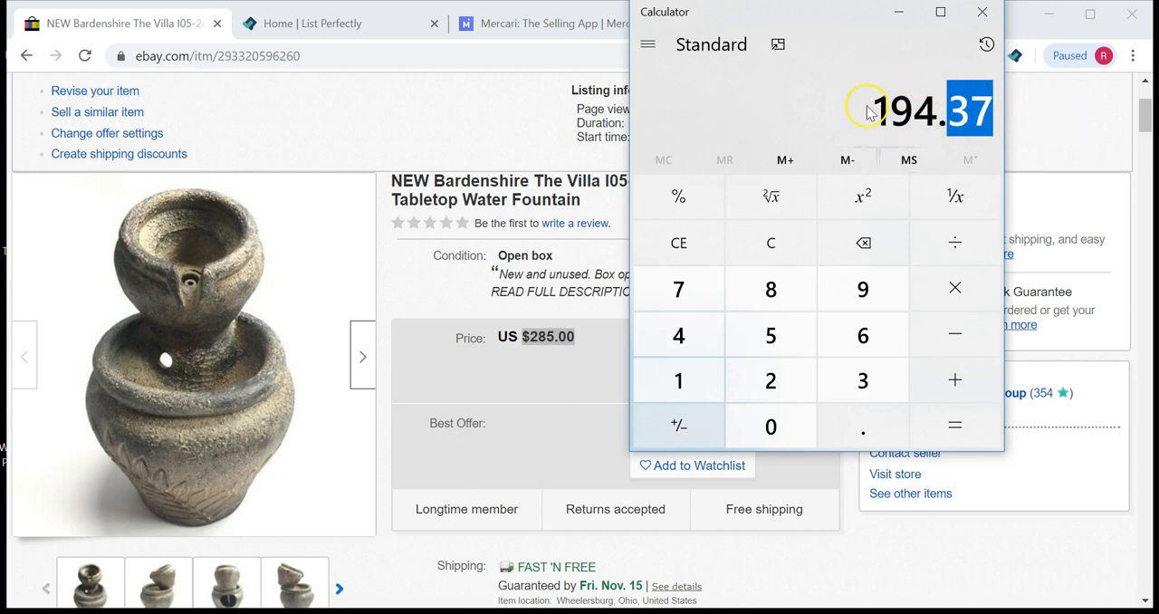
click(1004, 115)
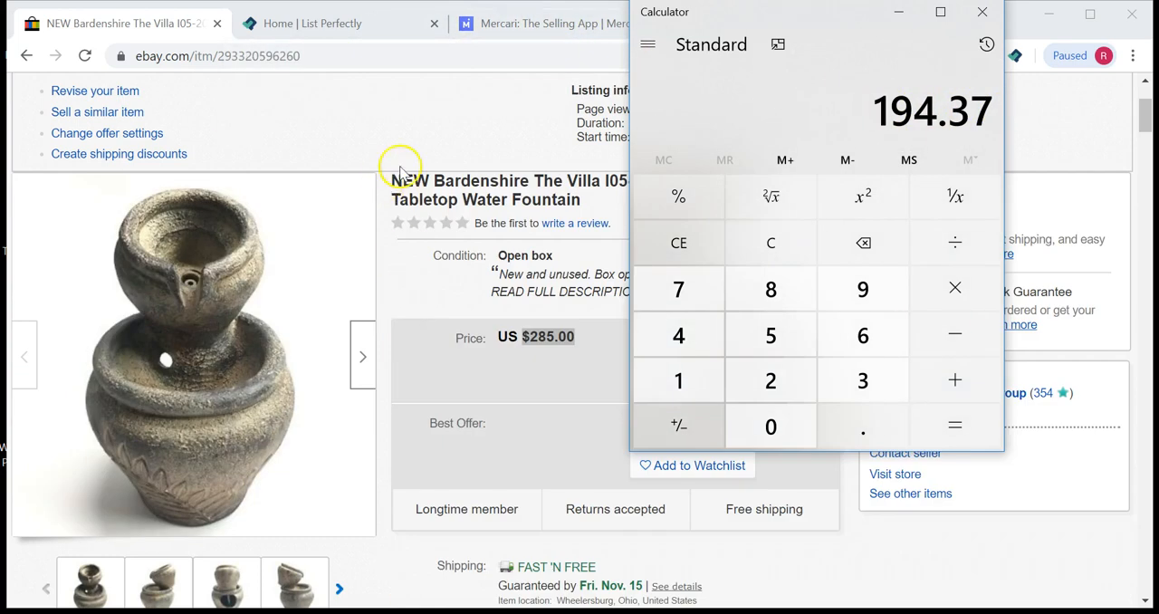
Step: Set the Mercari listing's price to 195
click(530, 25)
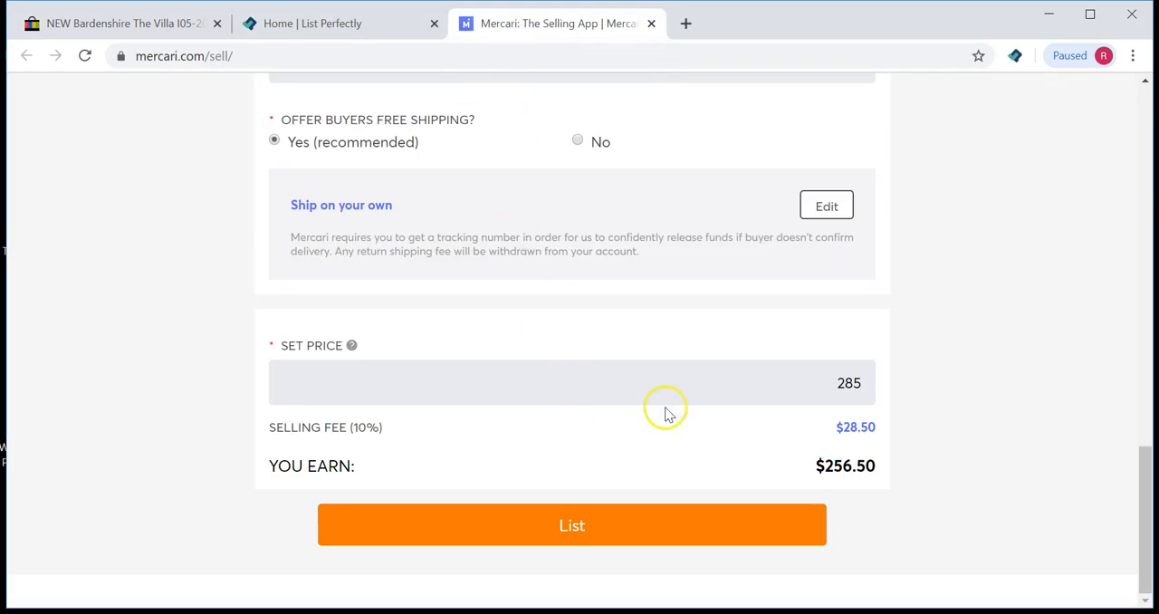
drag(810, 380, 879, 384)
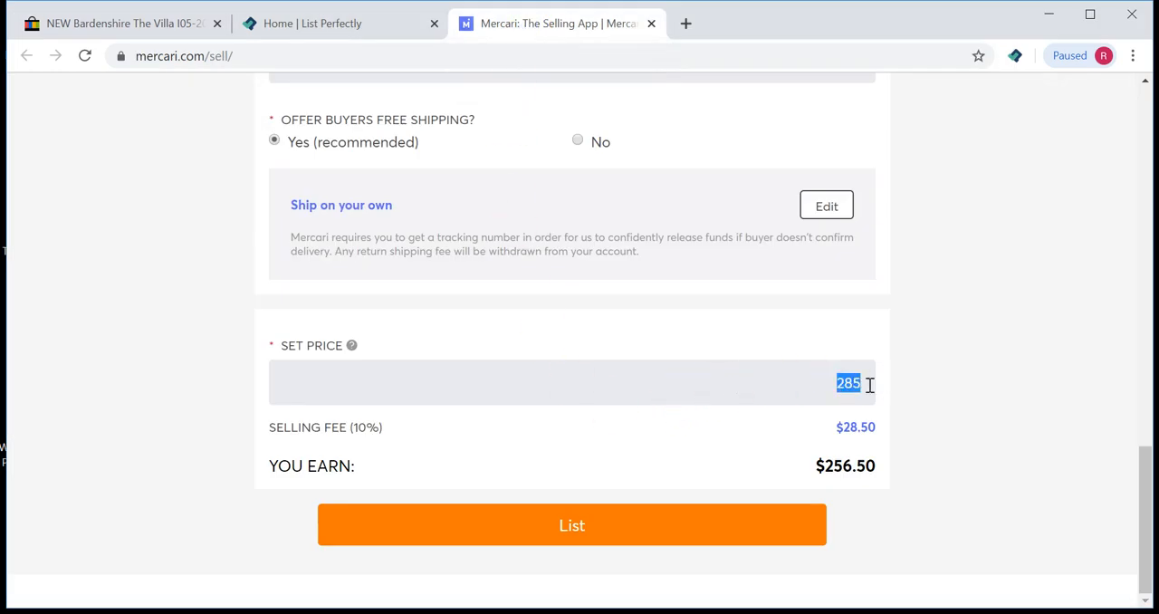
text(195)
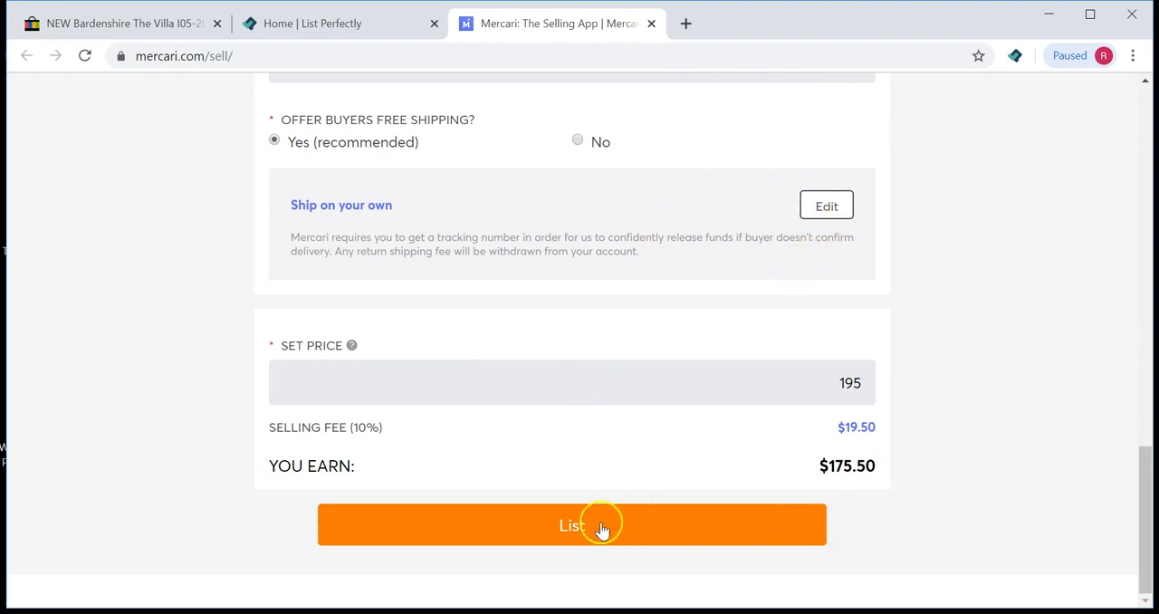
Step: Scroll back to the top of the Mercari listing and close its tab
scroll(999, 485, up, 10)
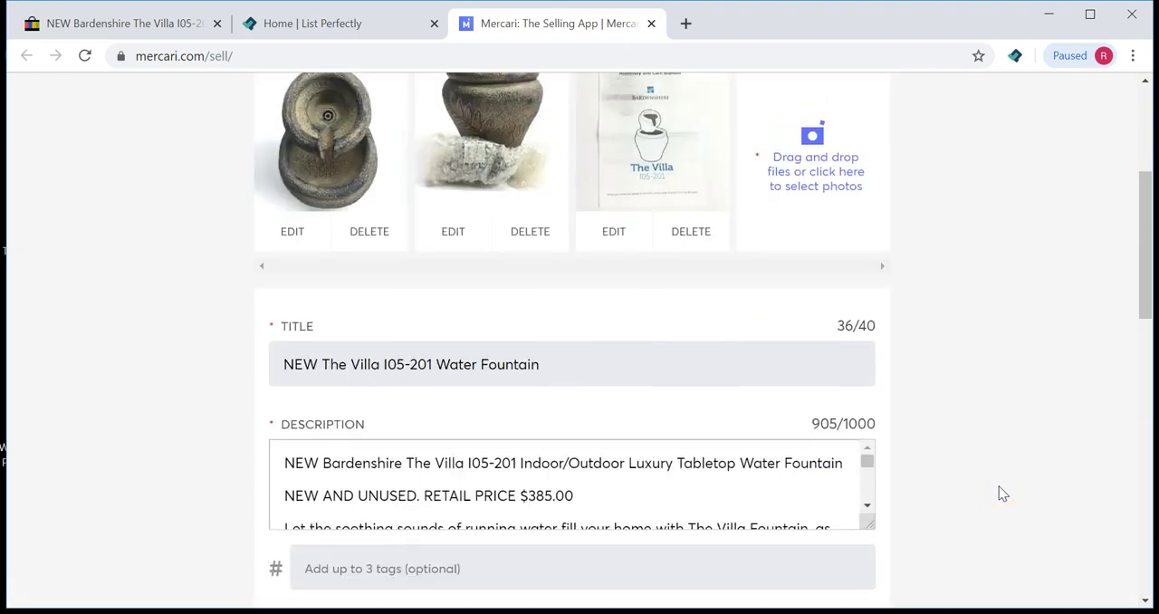
scroll(1003, 494, up, 5)
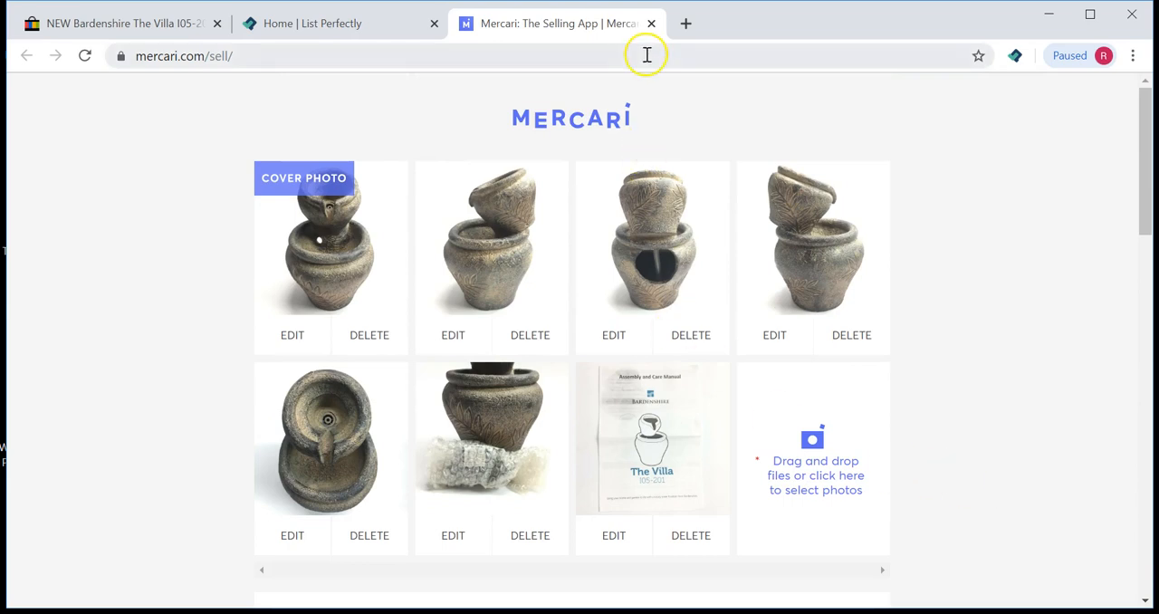
click(651, 24)
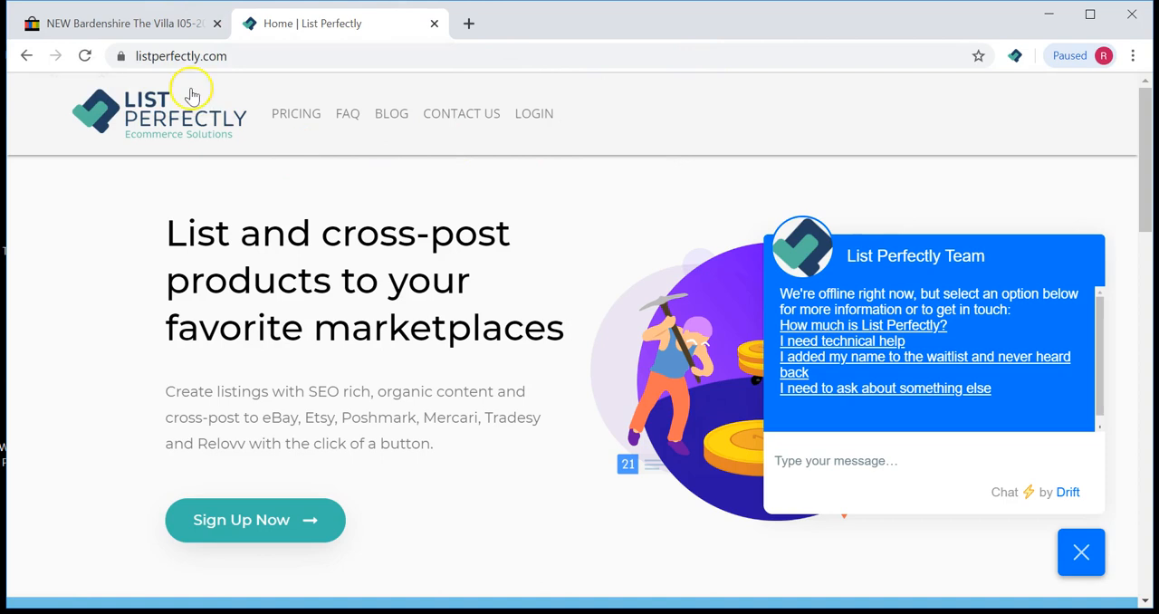
Step: Return from the fountain's eBay page to the Manage active listings page
click(156, 30)
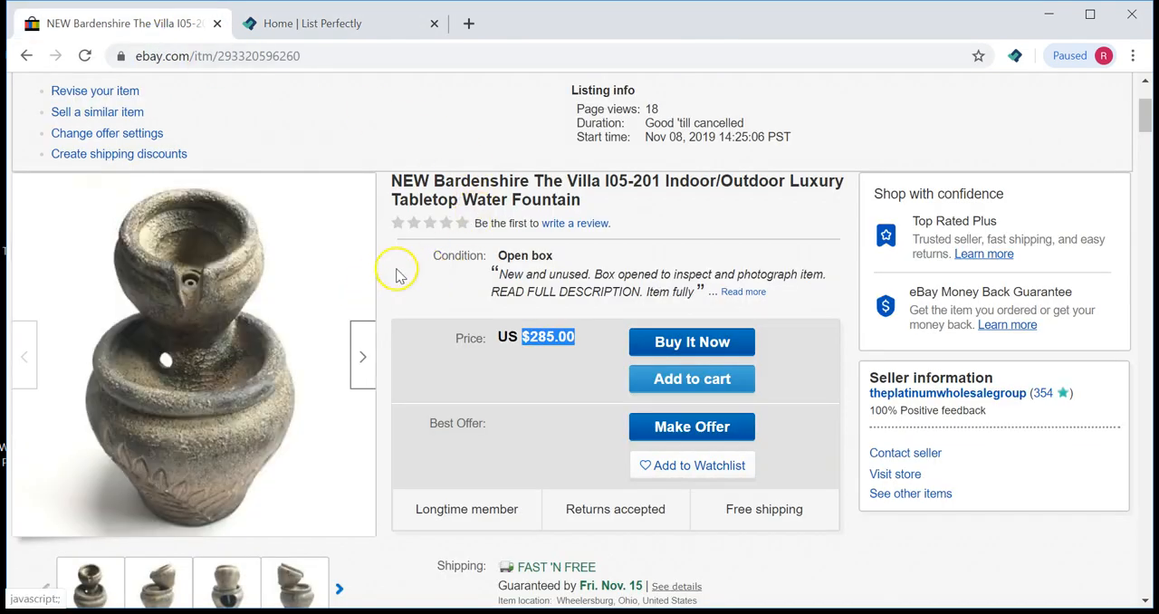
scroll(455, 279, down, 1)
scroll(435, 276, down, 1)
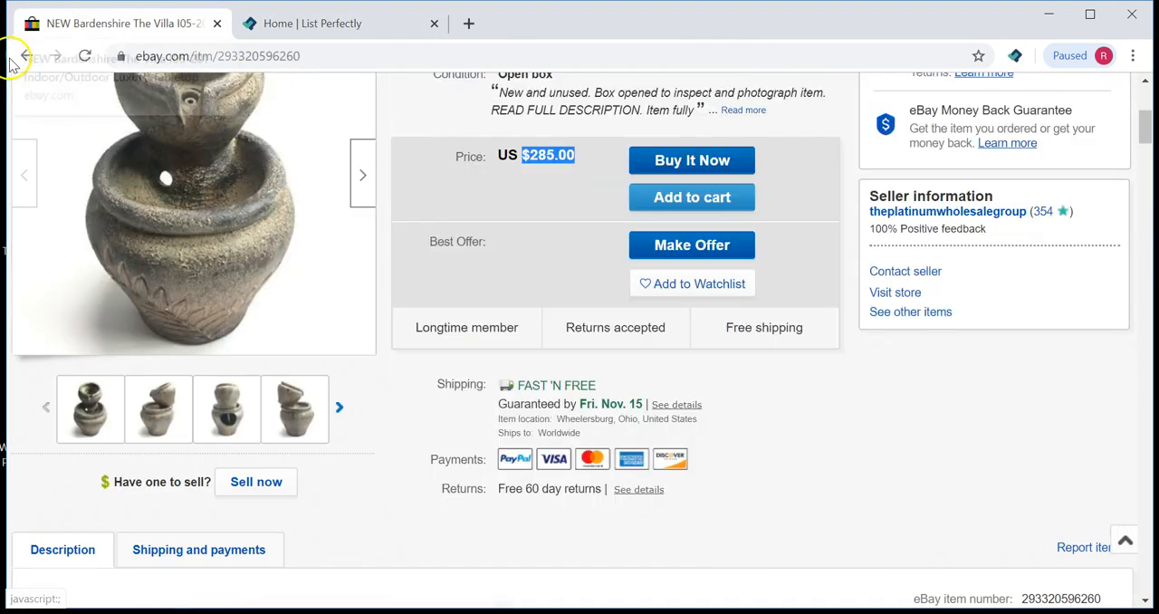
click(25, 58)
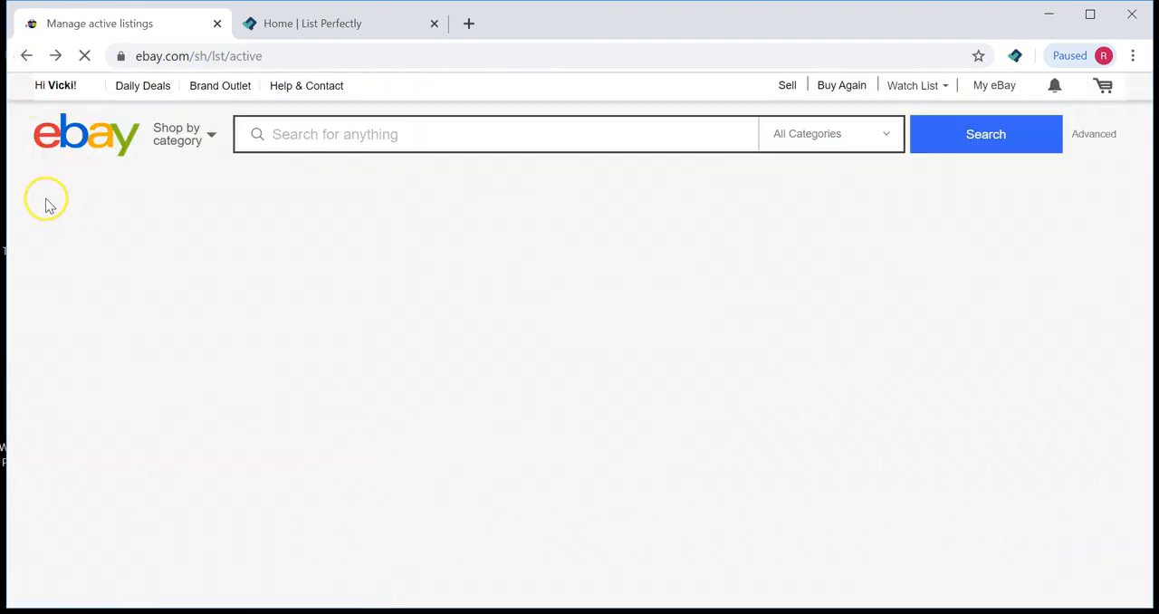
Step: Copy the Bardenshire The Villa fountain listing to Poshmark through the Copy to option
scroll(299, 262, up, 10)
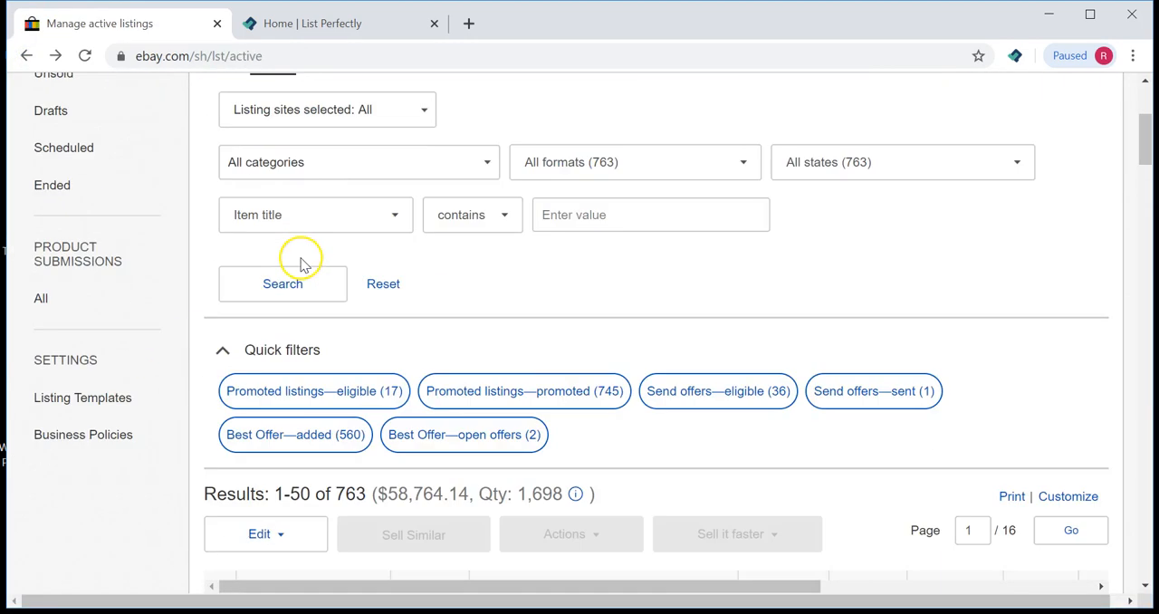
scroll(301, 261, down, 8)
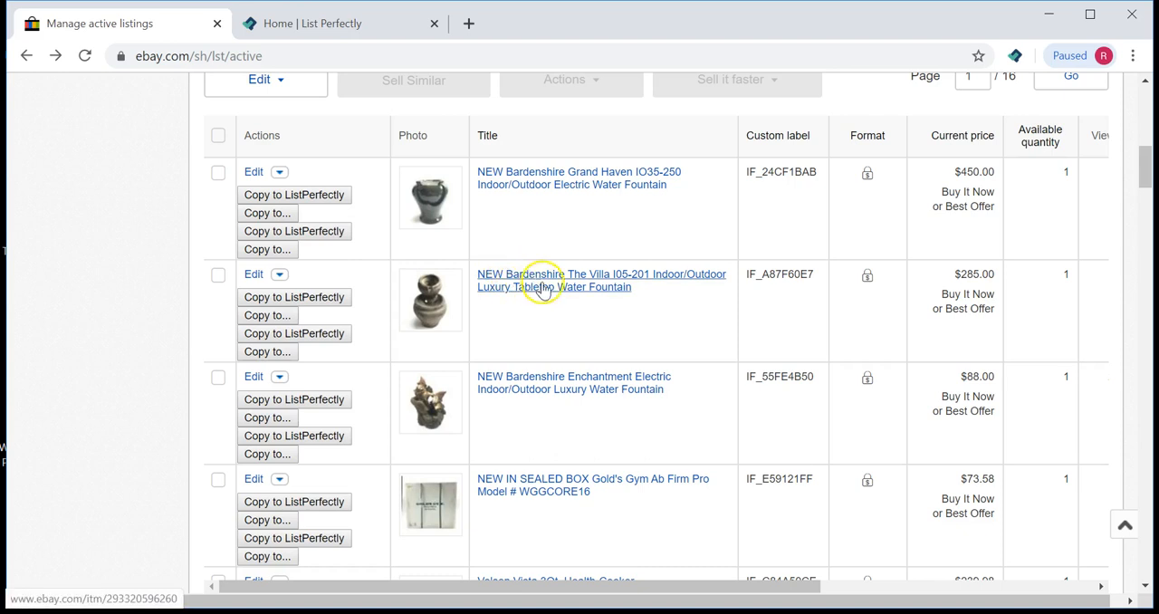
click(267, 316)
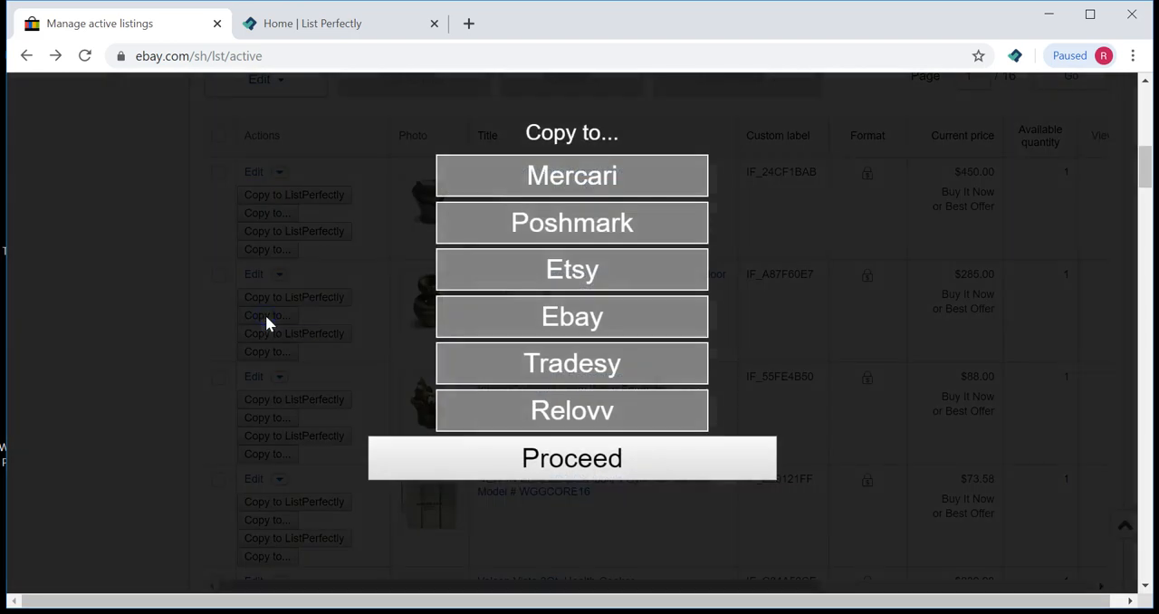
click(569, 229)
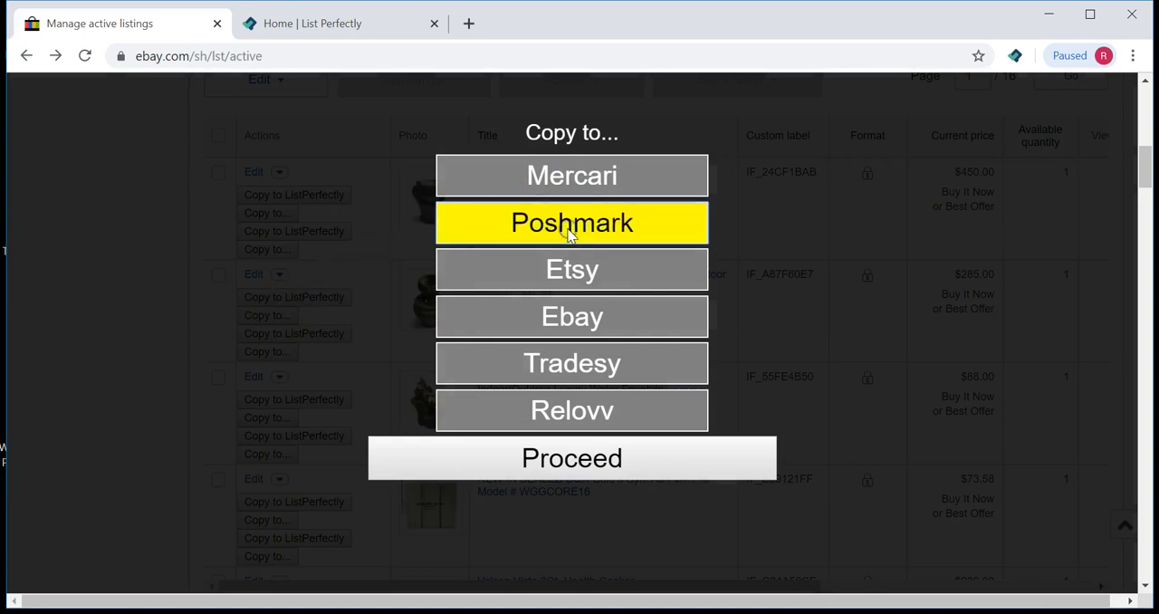
click(493, 460)
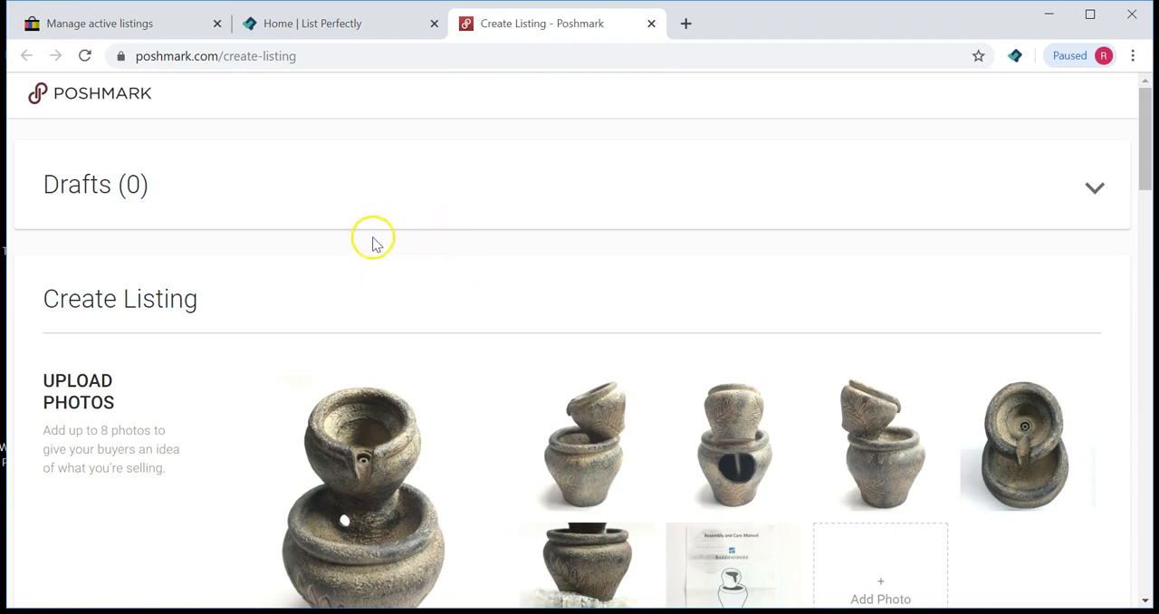
Step: Shorten the Poshmark title to NEW Bardenshire The Villa I05-201 Water Fountain
scroll(375, 240, down, 2)
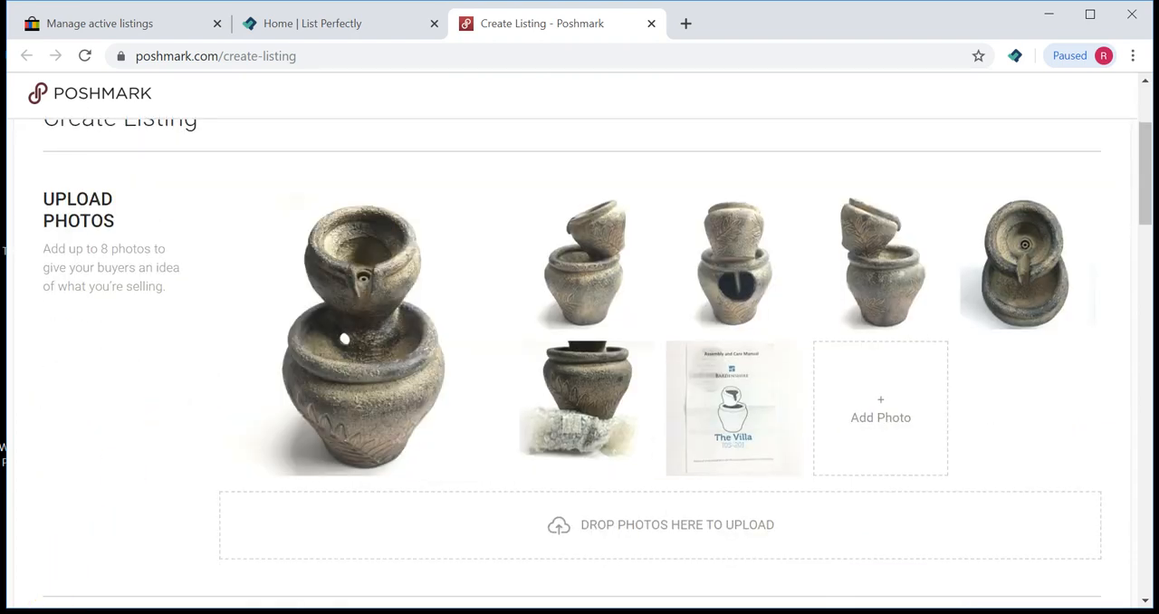
scroll(137, 326, down, 2)
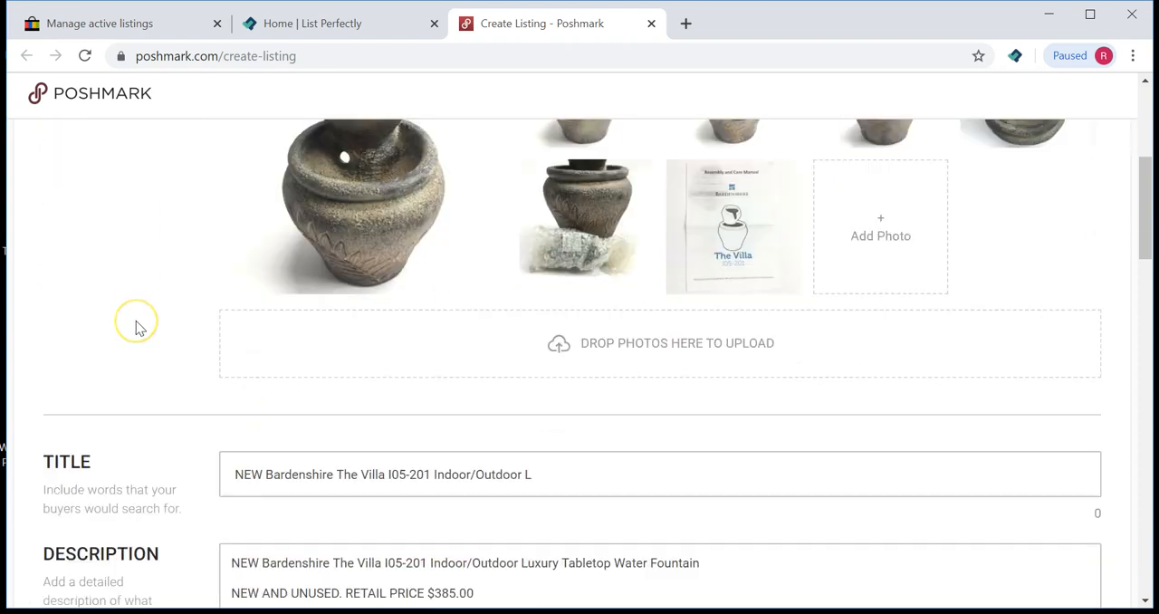
scroll(136, 321, down, 2)
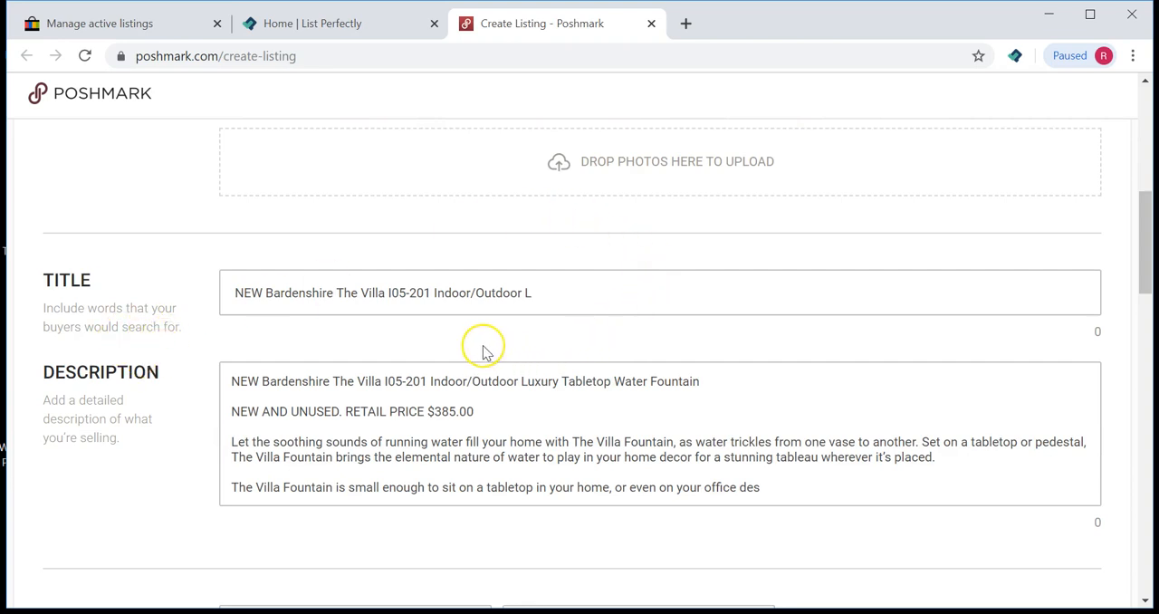
click(512, 314)
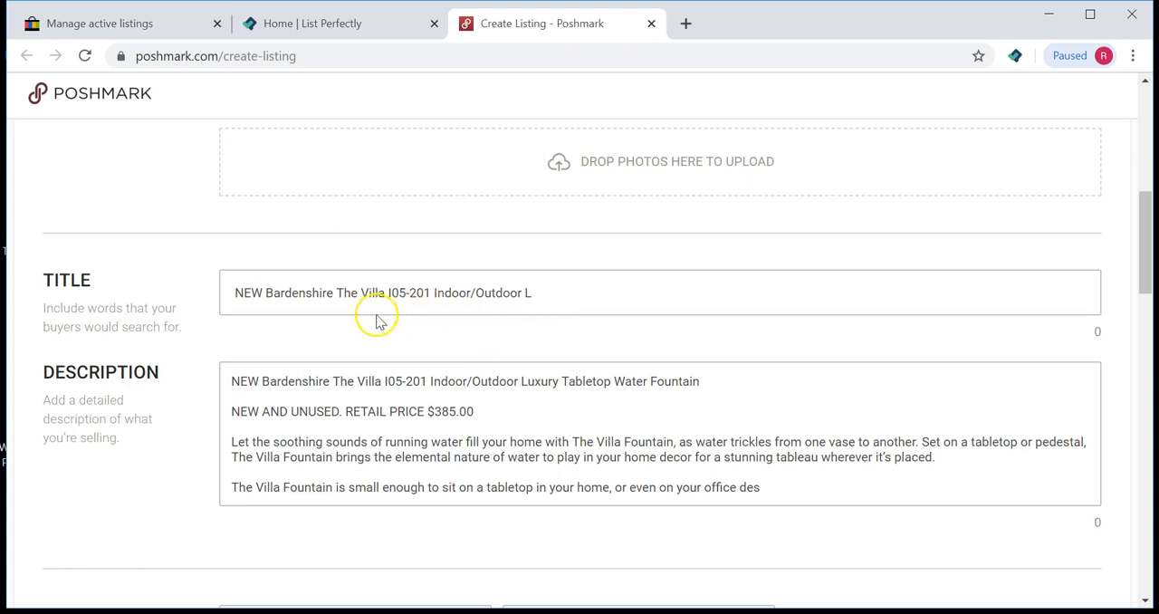
drag(548, 294, 471, 296)
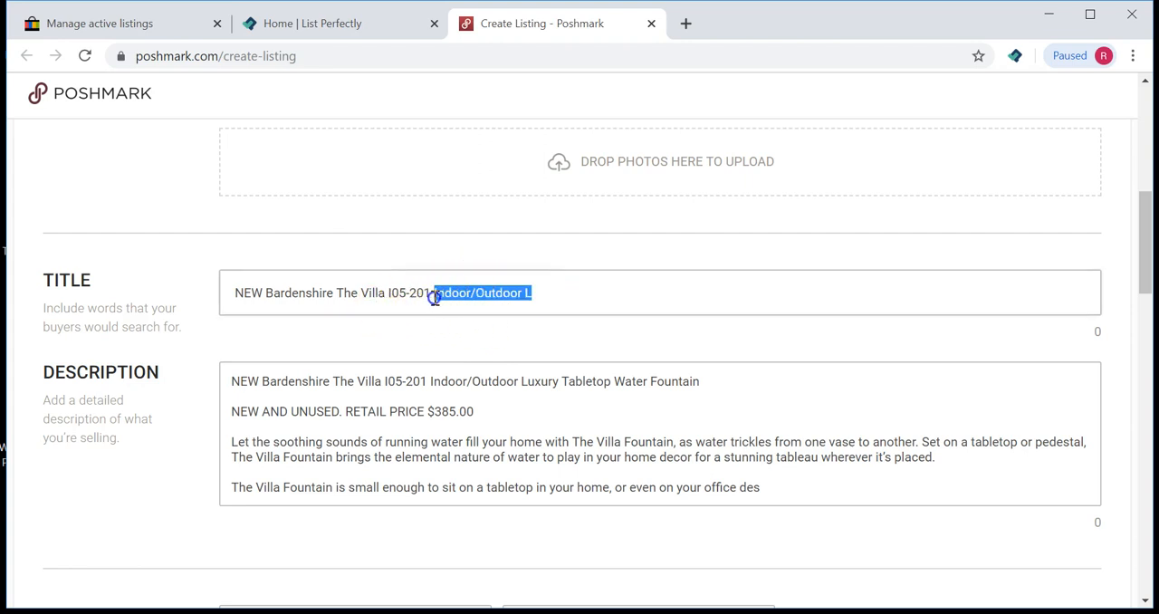
text(Wate)
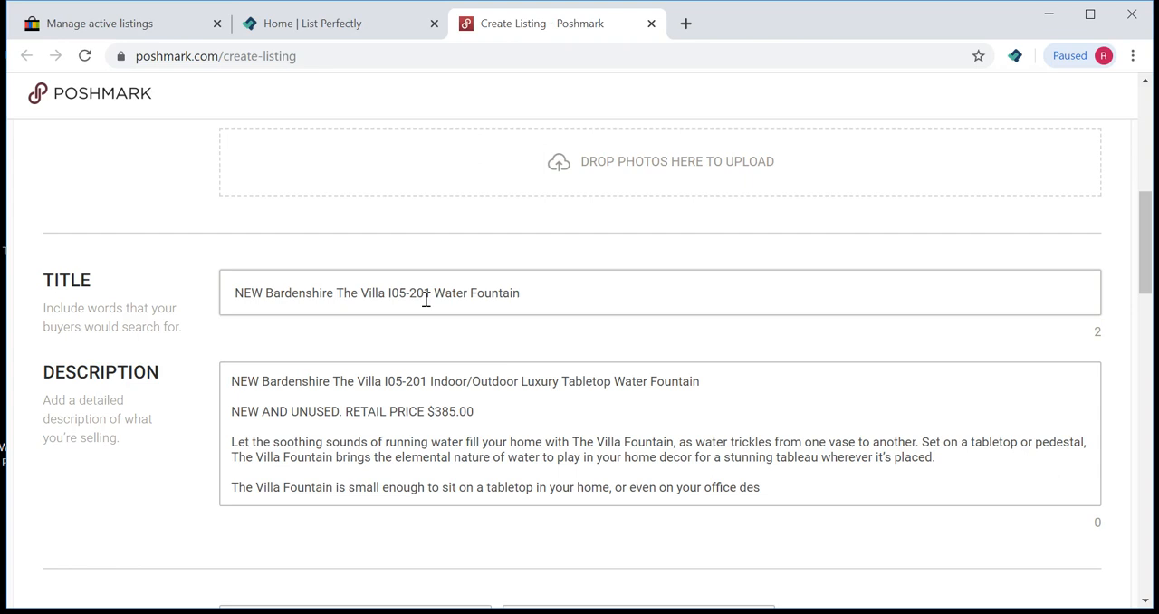
click(478, 331)
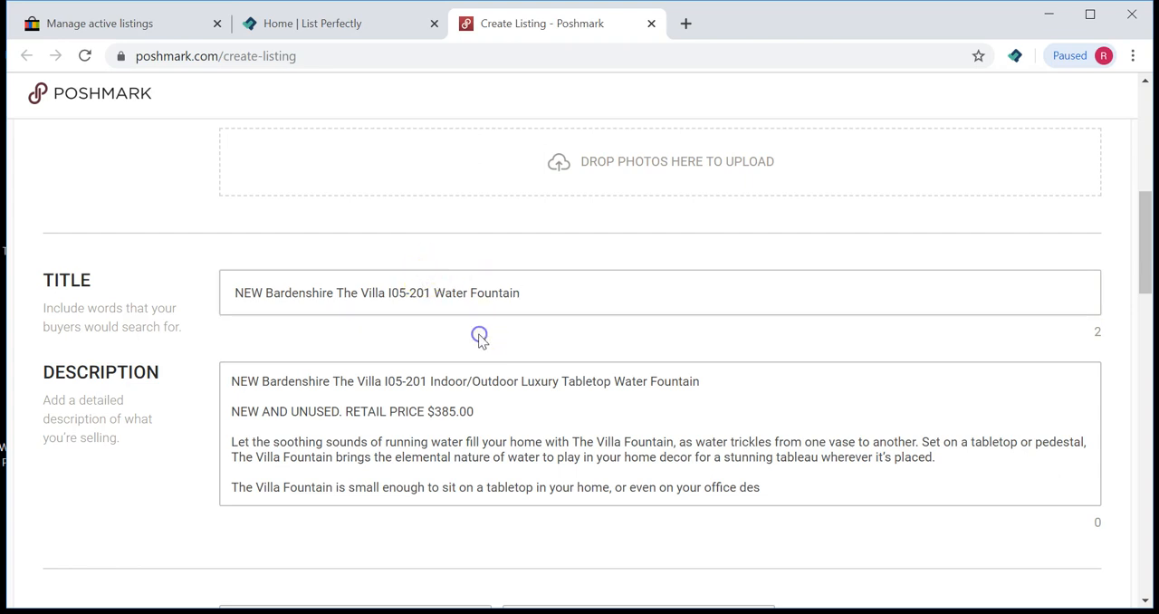
Step: Examine the Poshmark listing's title and description text
scroll(412, 333, down, 1)
drag(238, 201, 542, 214)
click(453, 259)
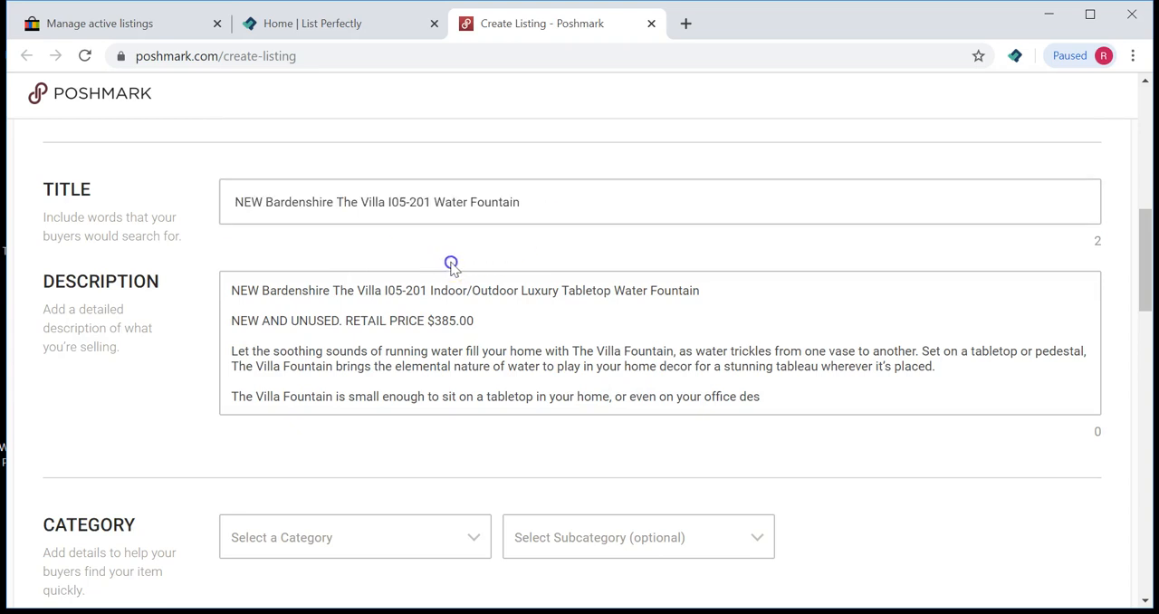
drag(229, 290, 398, 296)
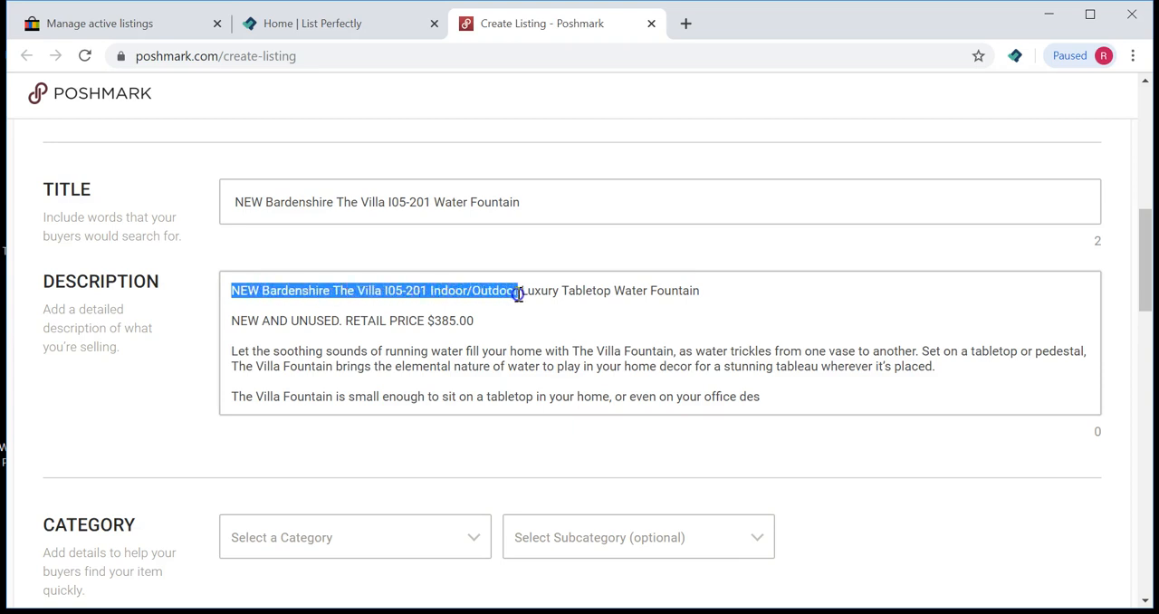
drag(578, 296, 627, 299)
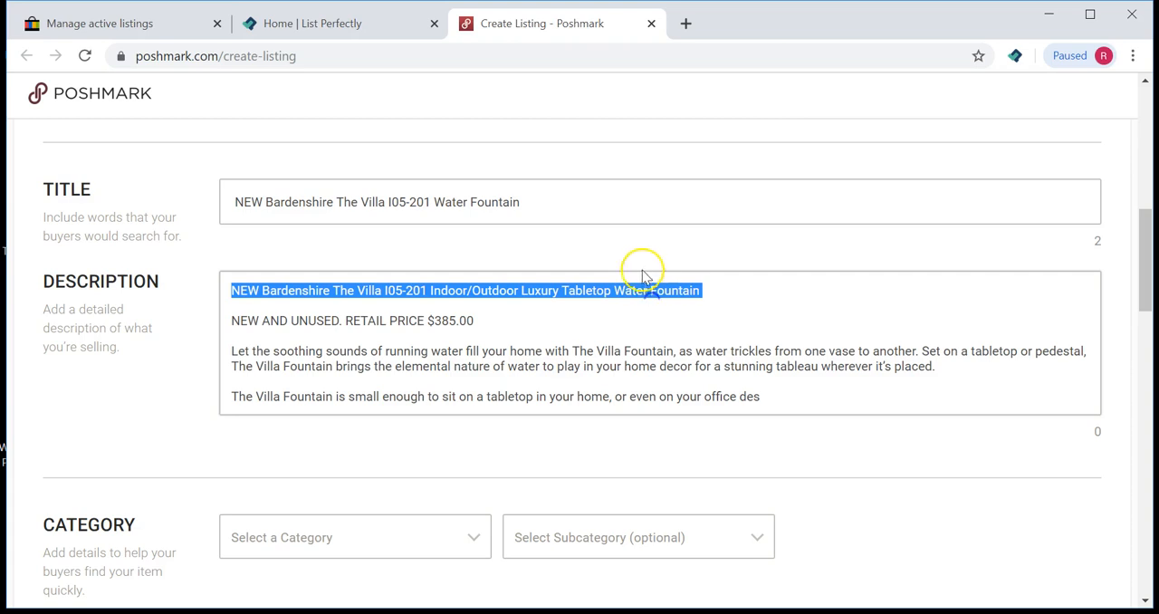
click(665, 244)
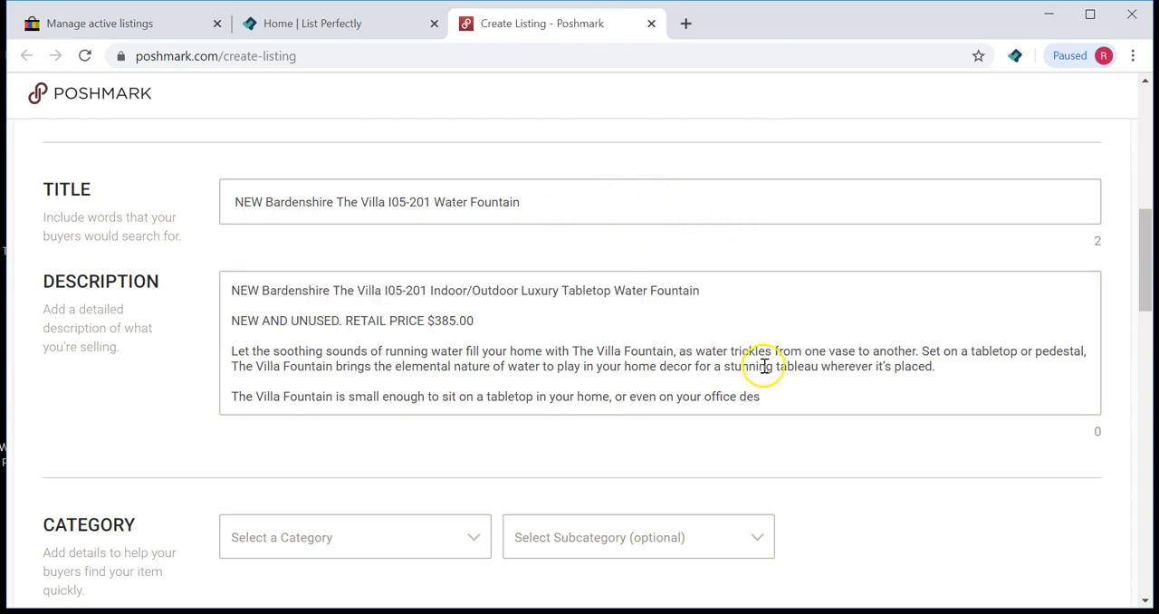
scroll(762, 362, down, 1)
scroll(762, 370, up, 2)
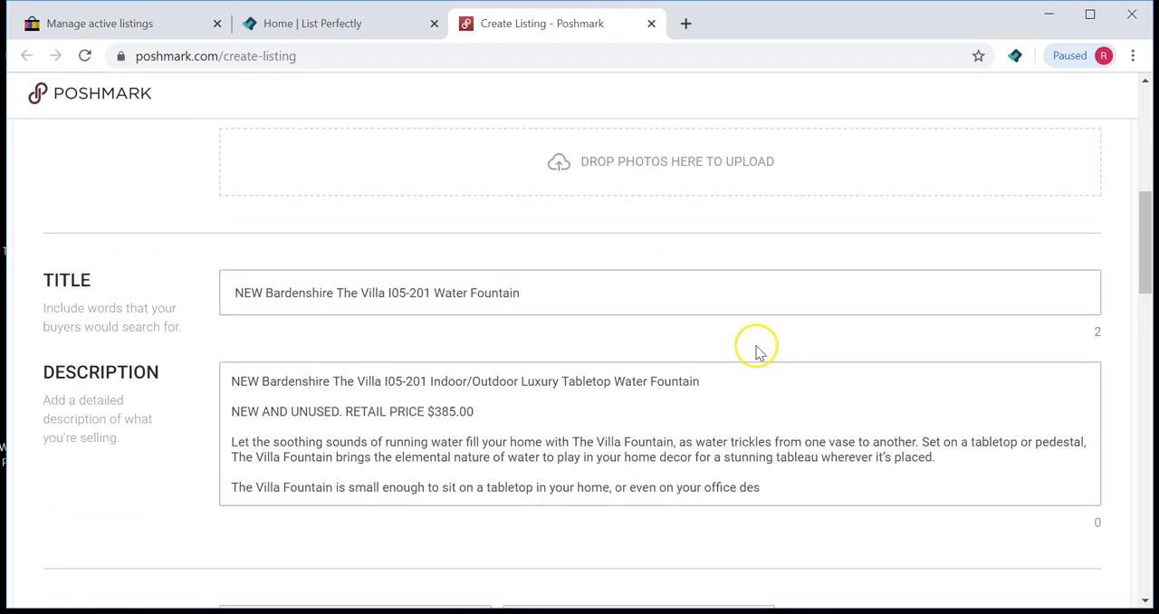
scroll(751, 344, down, 1)
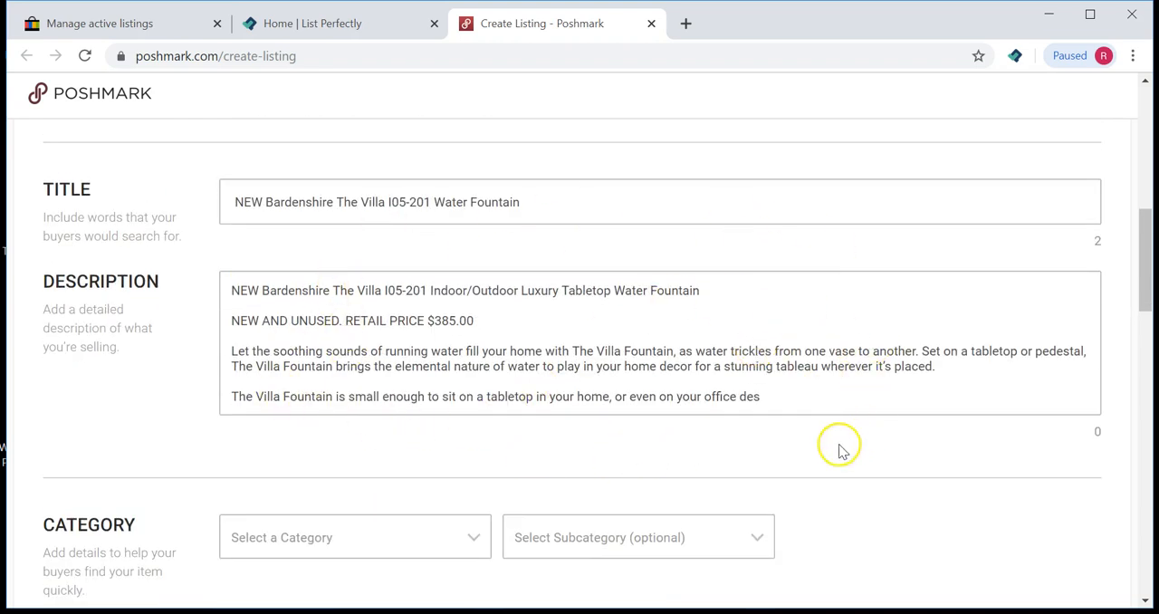
Step: Delete the truncated final paragraph from the Poshmark description
click(785, 407)
drag(785, 408, 218, 391)
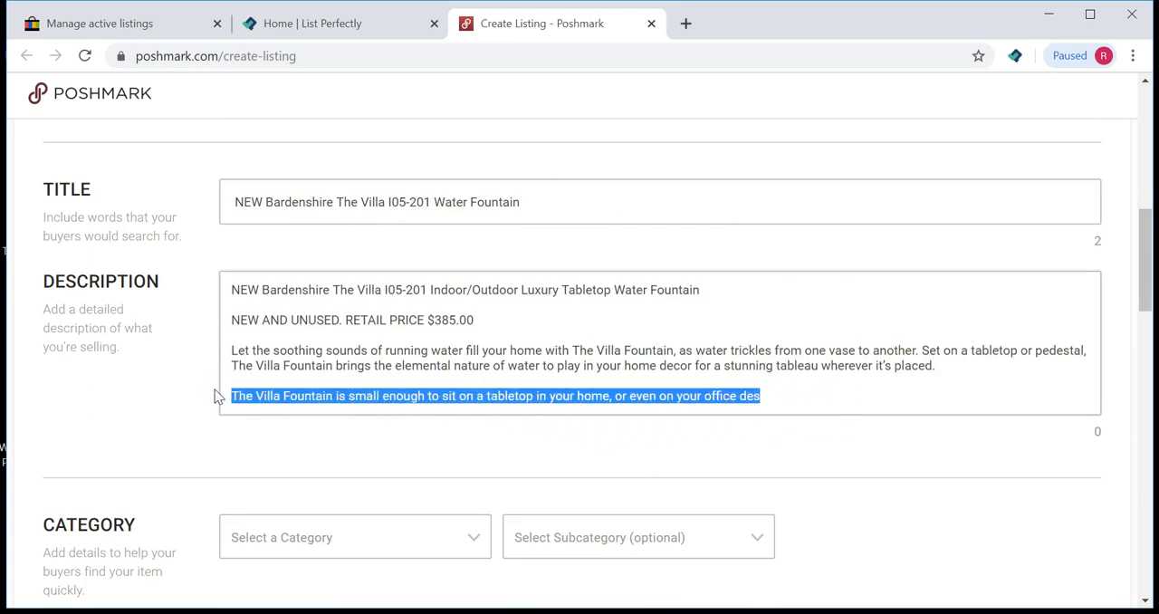
key(BackSpace)
key(BackSpace)
key(BackSpace)
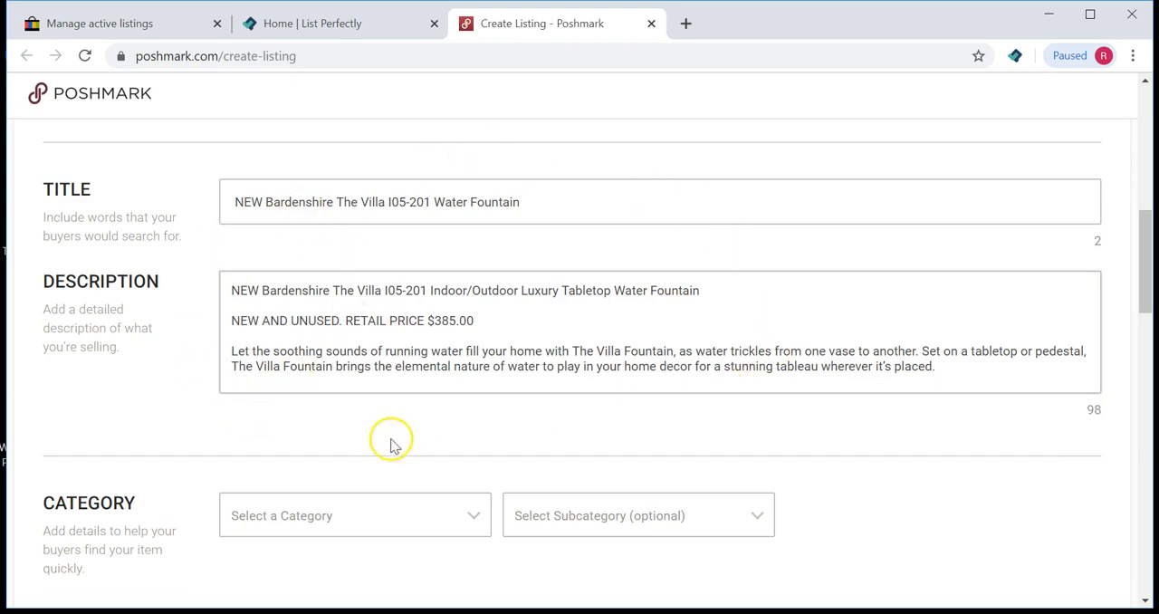
Step: Open the Villa fountain's eBay listing from the Manage active listings page
scroll(264, 267, down, 3)
scroll(265, 267, up, 4)
scroll(271, 290, down, 1)
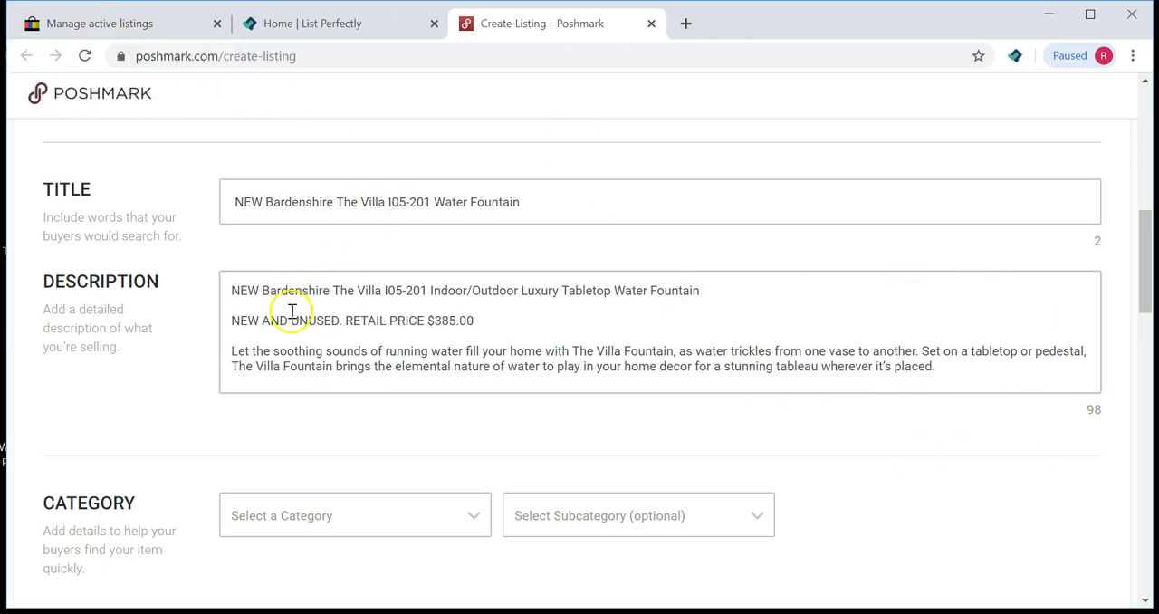
drag(224, 351, 951, 367)
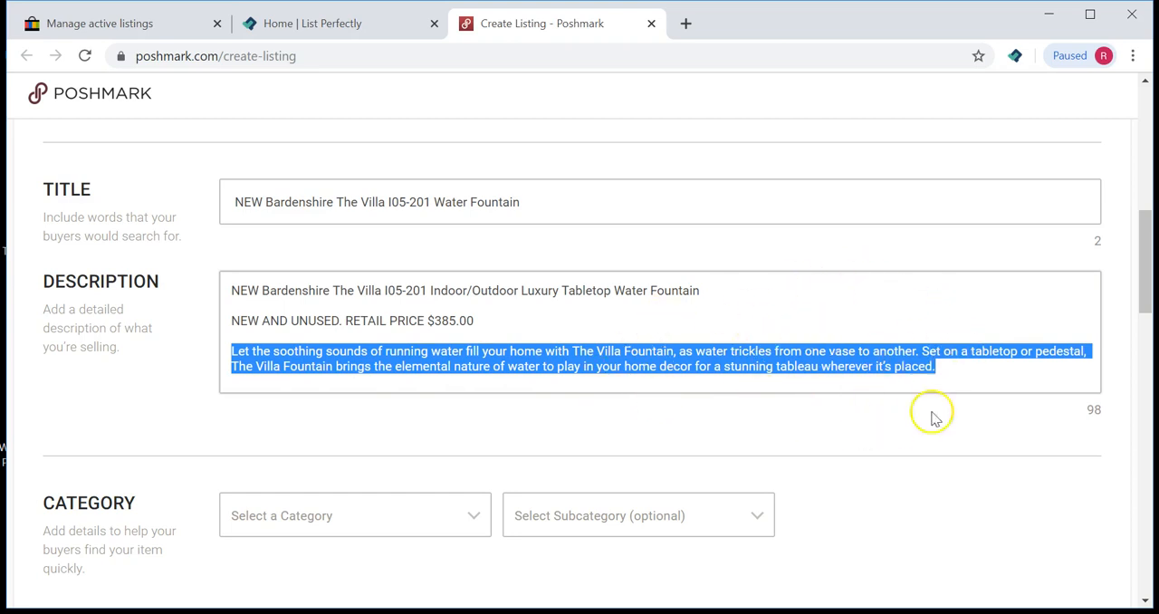
click(899, 444)
click(138, 30)
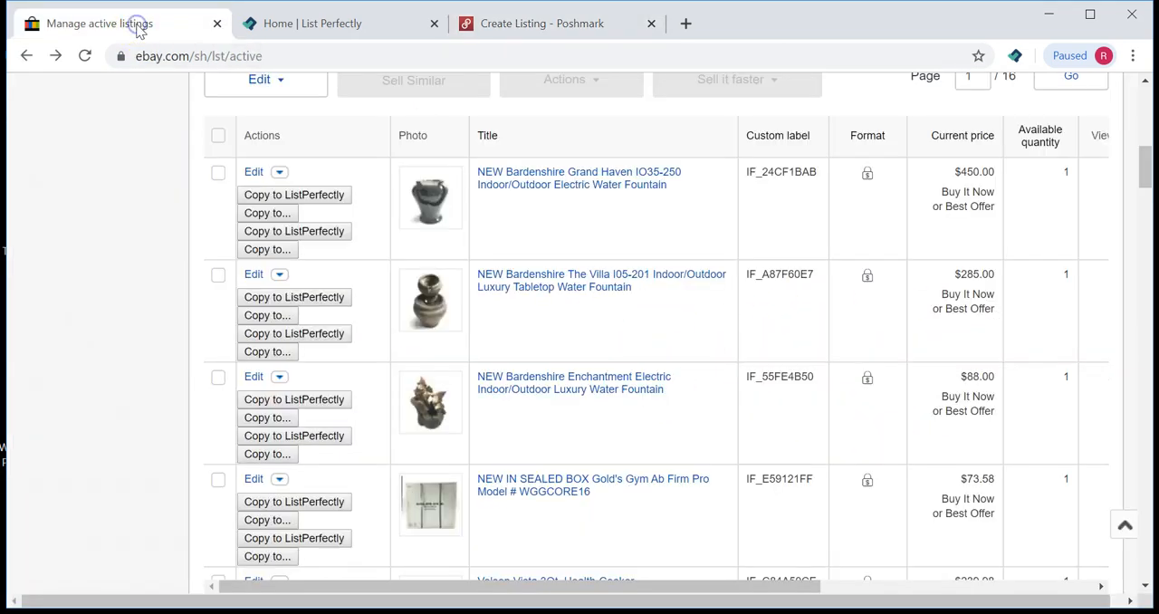
click(510, 288)
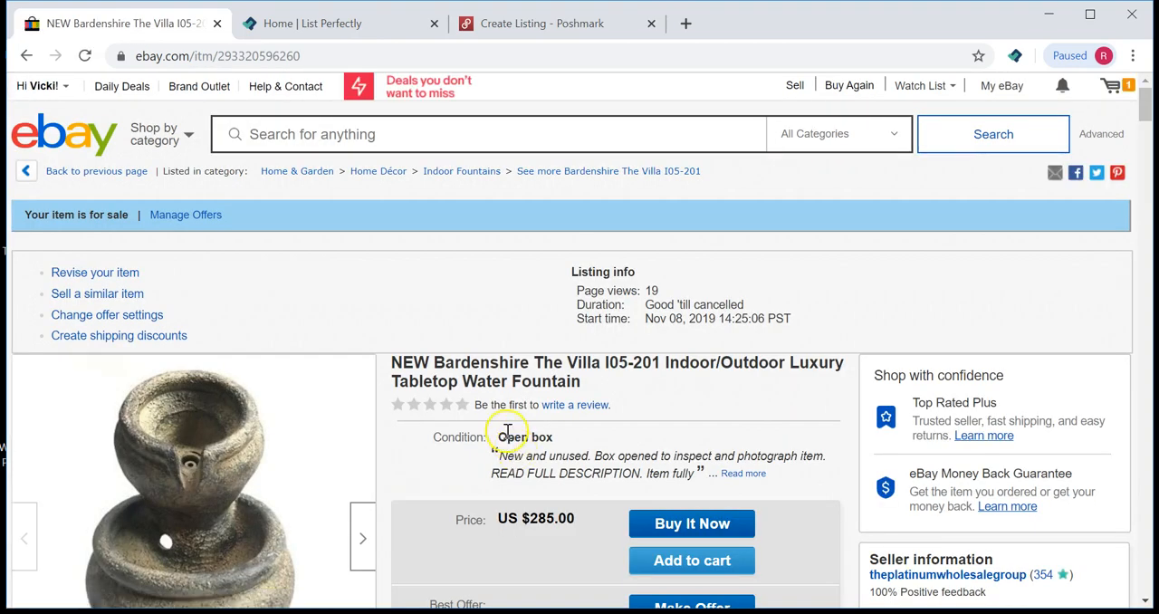
Step: Read through the fountain's item description on the eBay listing
scroll(508, 433, down, 15)
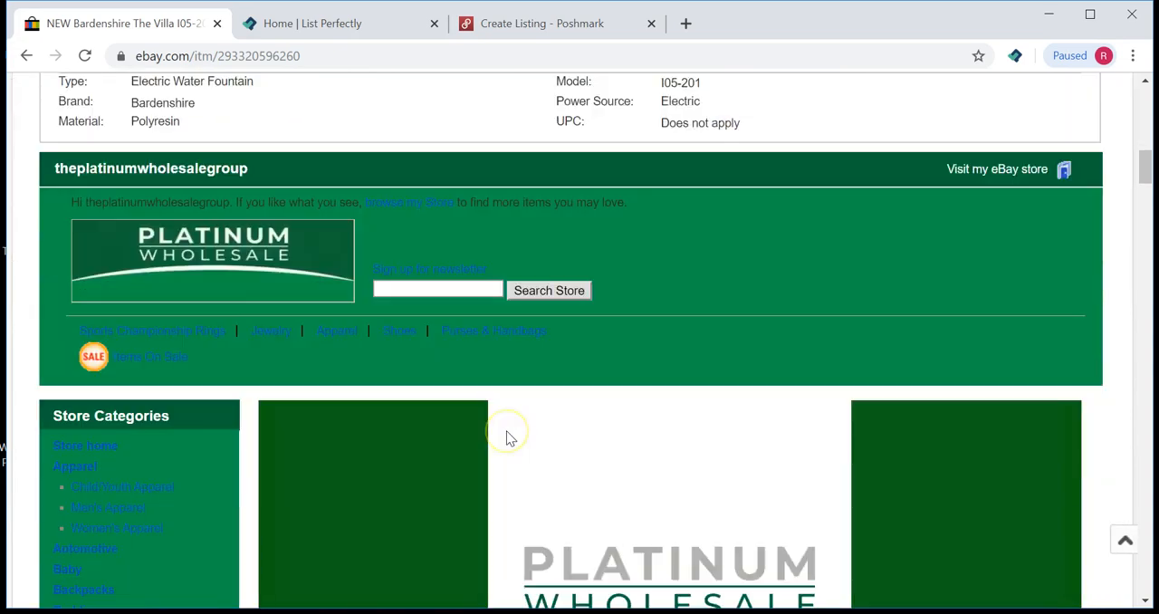
scroll(507, 438, down, 10)
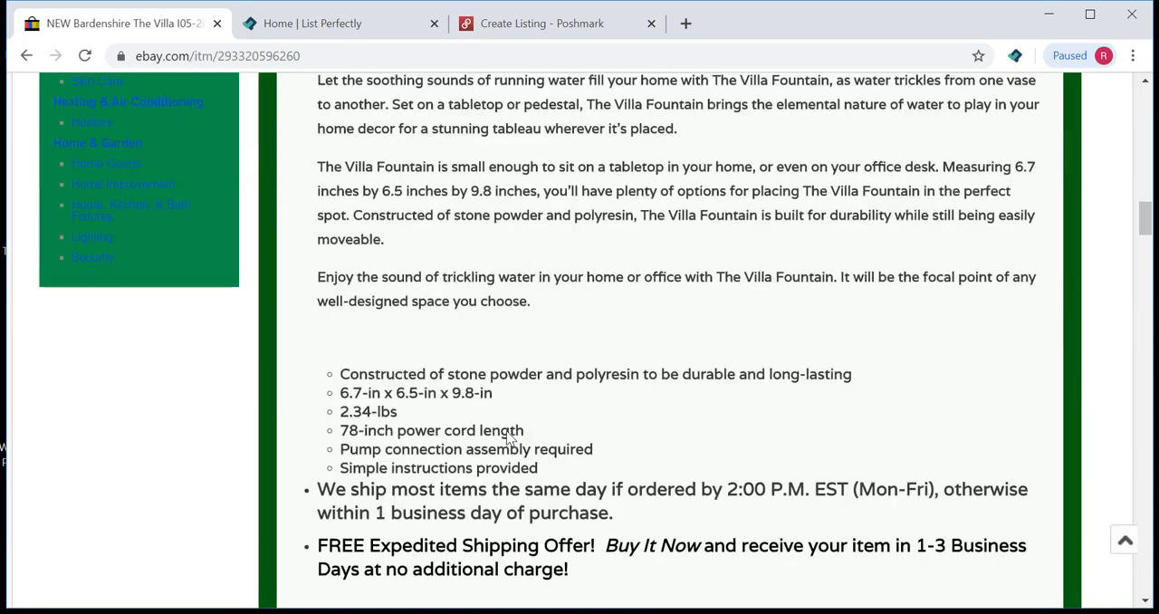
scroll(507, 435, down, 5)
scroll(507, 433, up, 3)
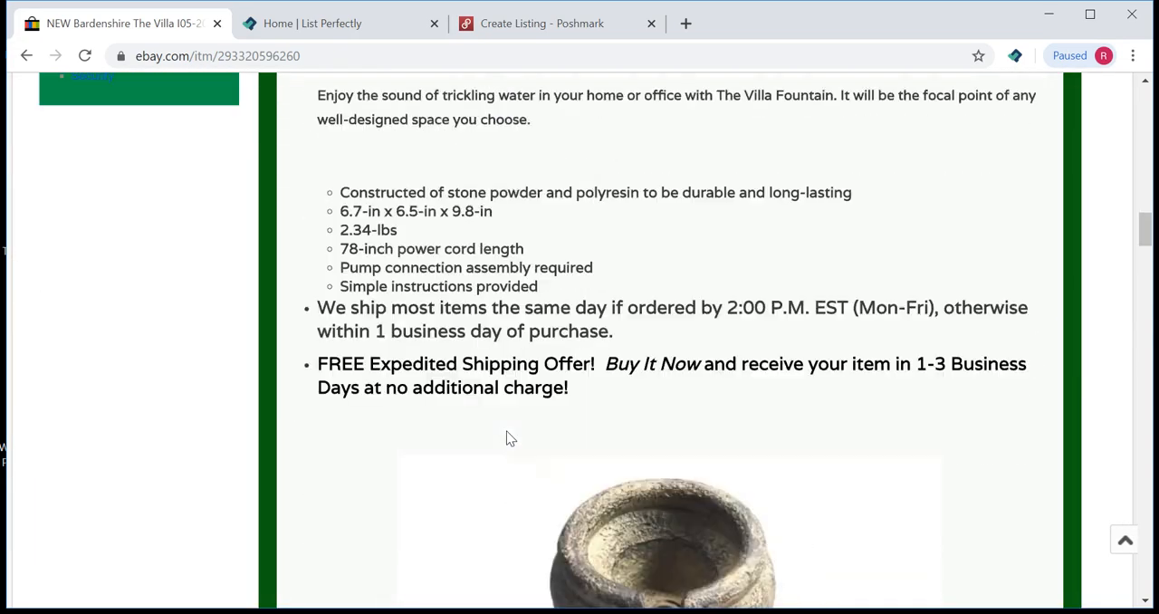
scroll(507, 438, up, 4)
scroll(507, 433, down, 1)
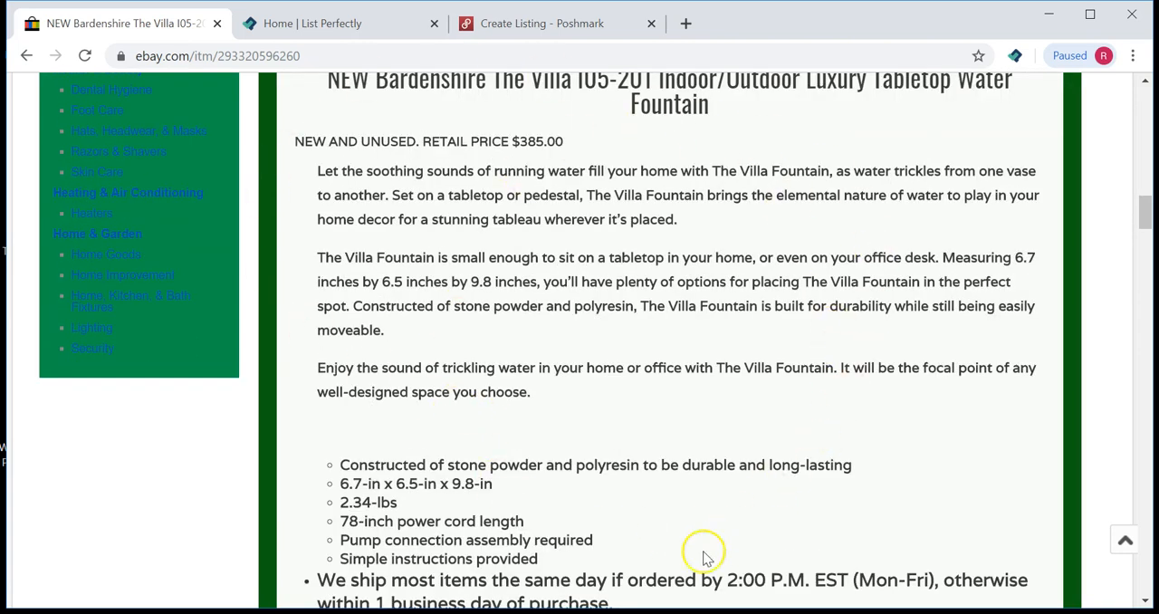
scroll(734, 200, down, 2)
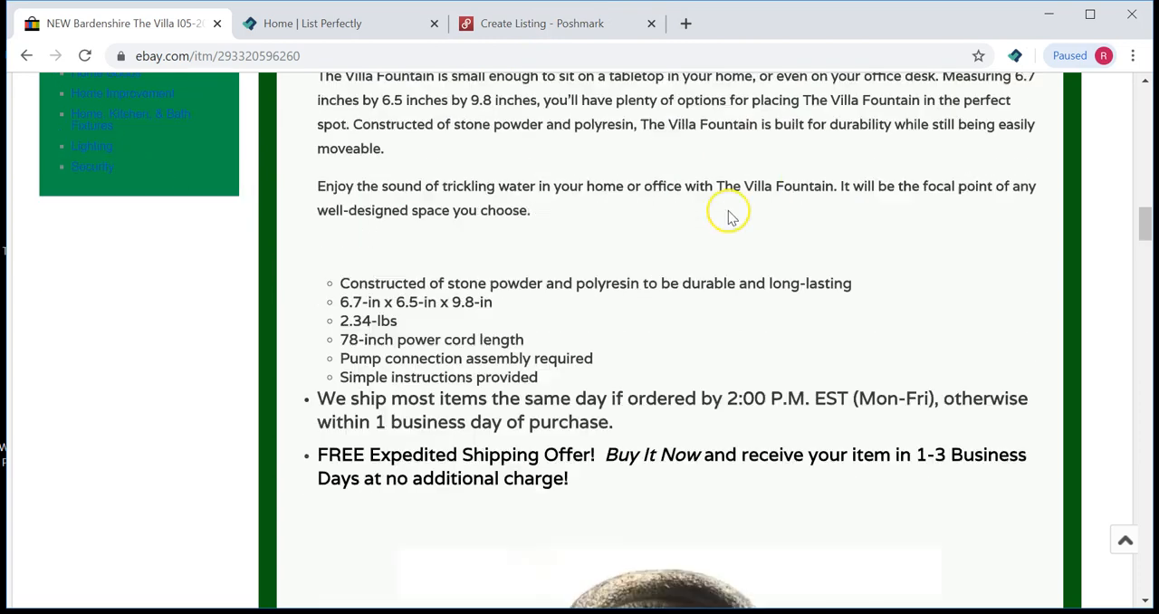
scroll(482, 424, up, 1)
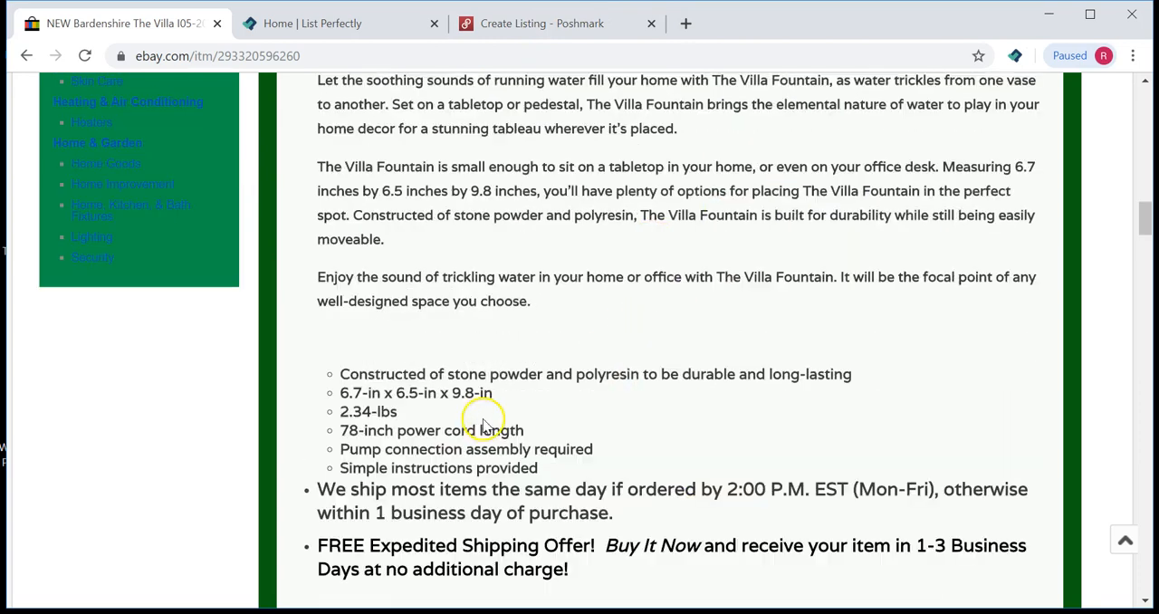
scroll(446, 109, up, 2)
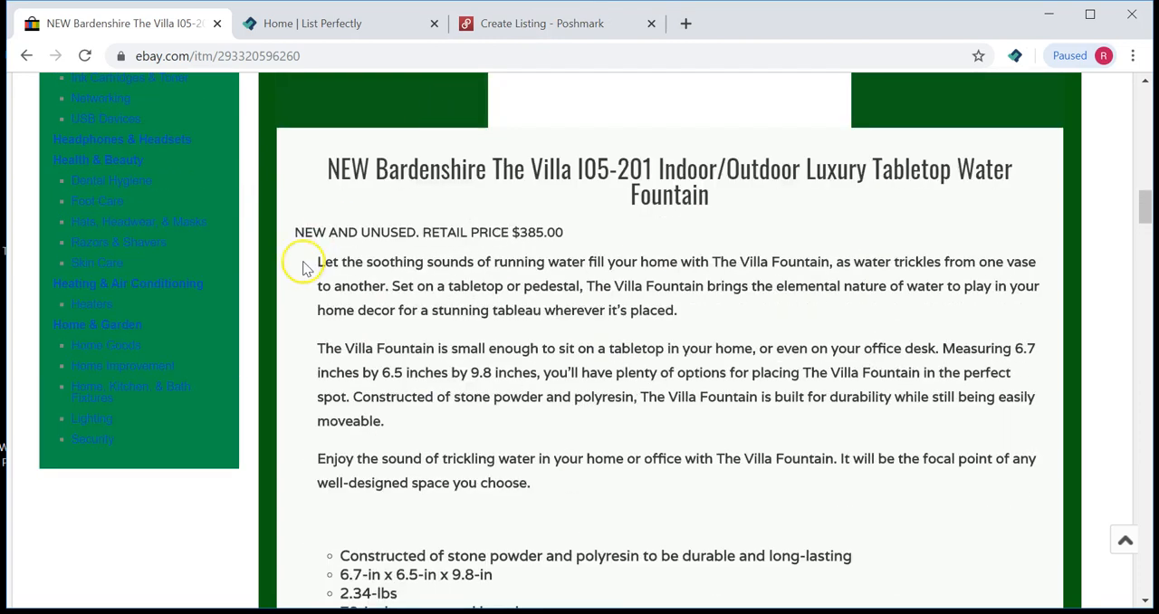
Step: Copy the fountain's feature bullet list from the eBay item description
drag(319, 259, 813, 310)
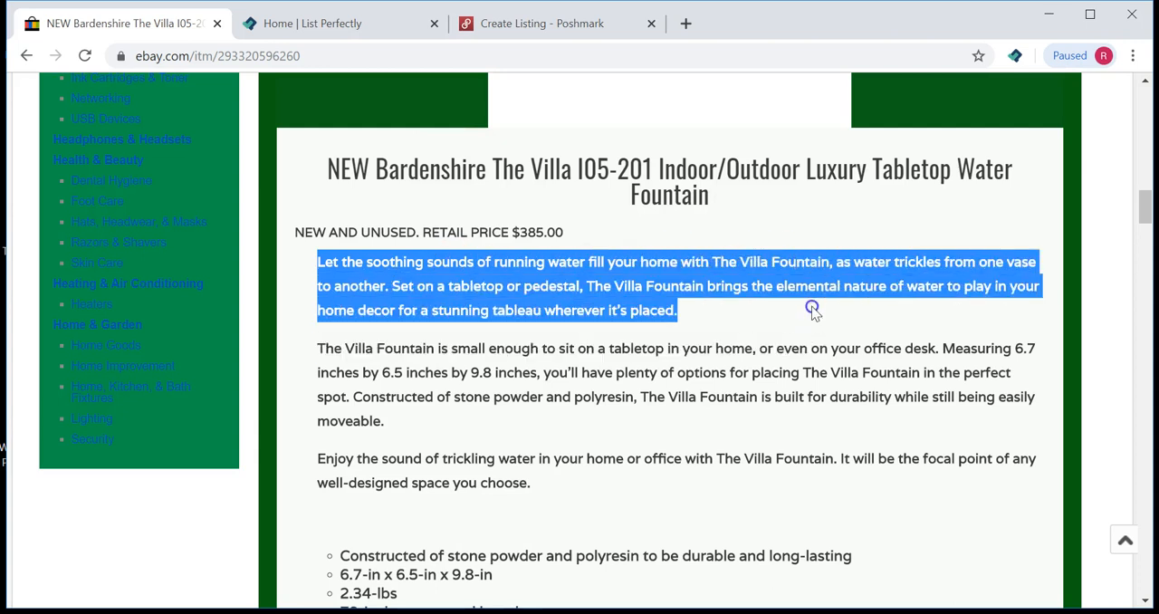
click(791, 342)
click(437, 420)
drag(437, 420, 308, 355)
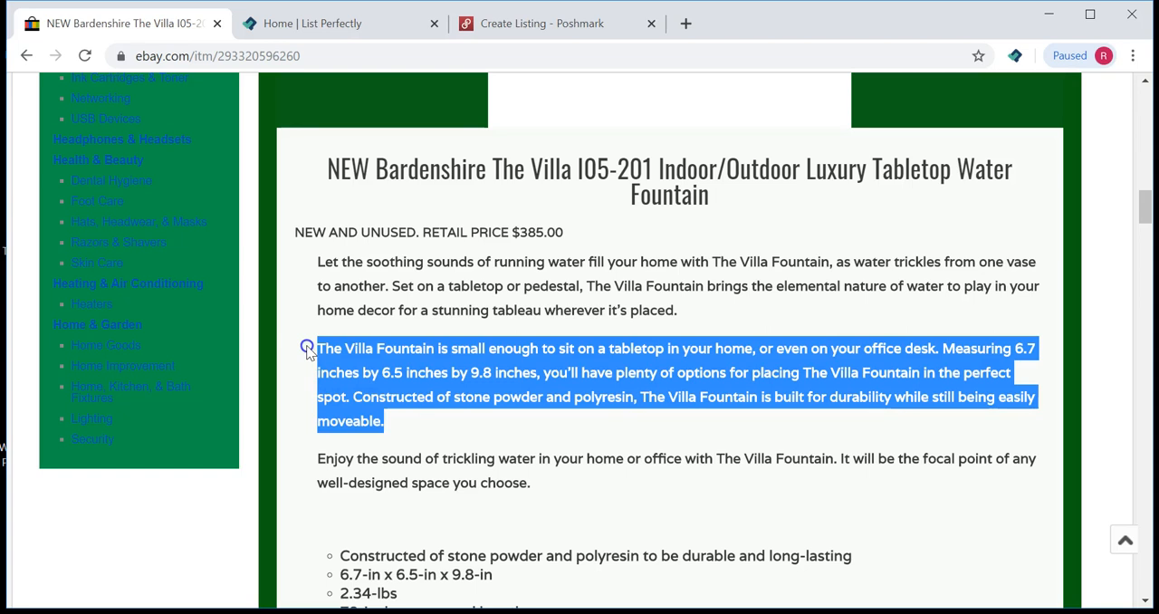
scroll(470, 450, down, 2)
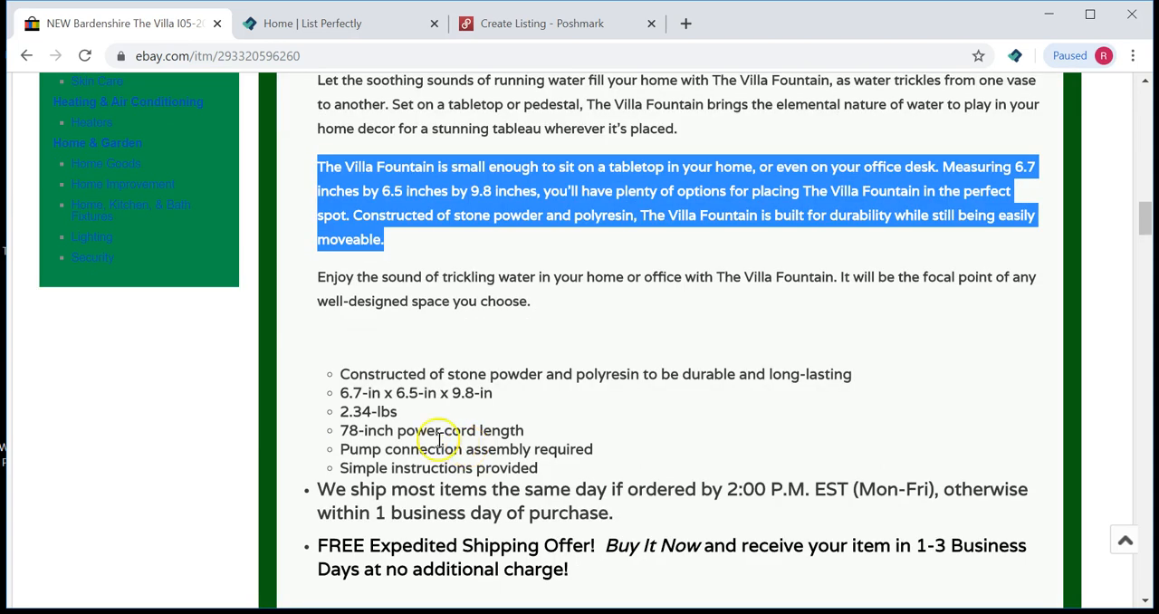
drag(547, 469, 326, 371)
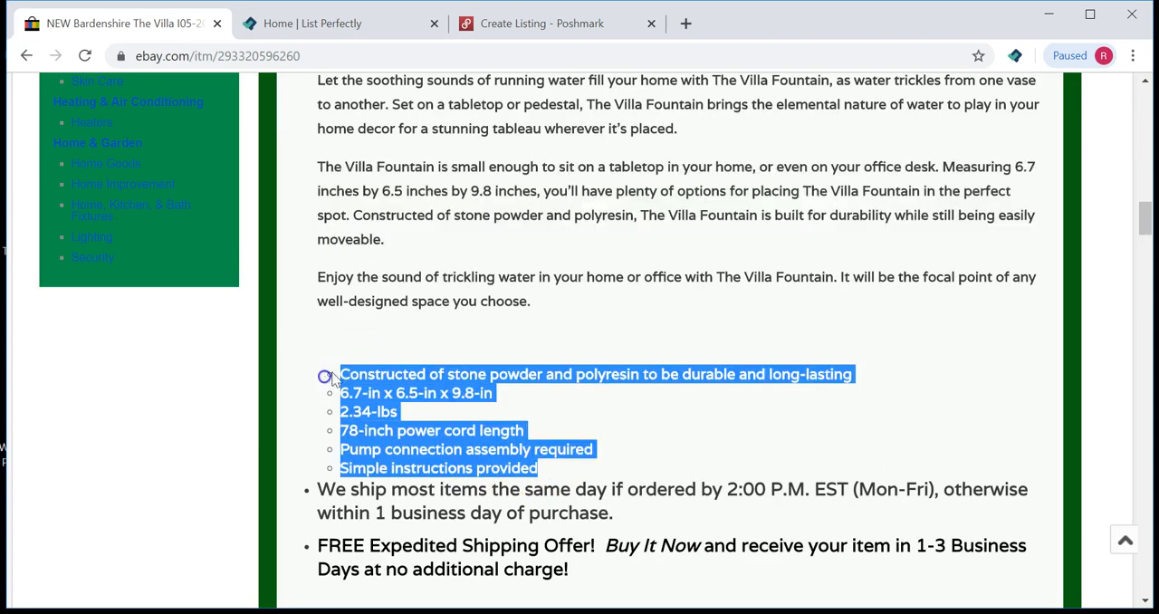
right_click(363, 367)
click(395, 380)
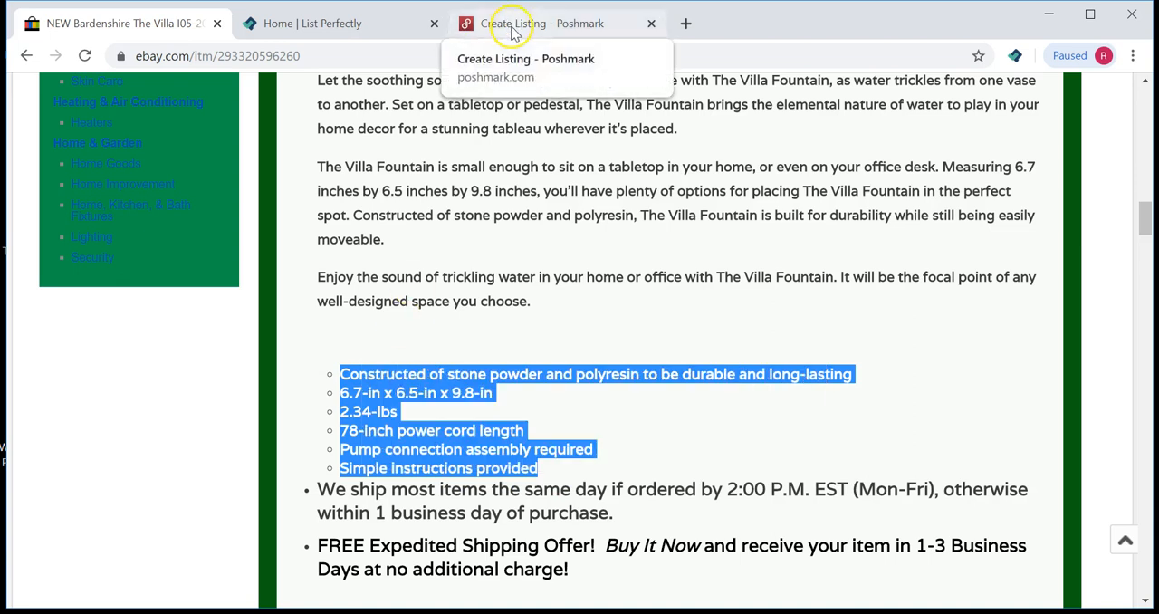
Step: Replace the first paragraph of the Poshmark description with the copied feature list
click(493, 24)
drag(960, 376, 225, 352)
right_click(254, 351)
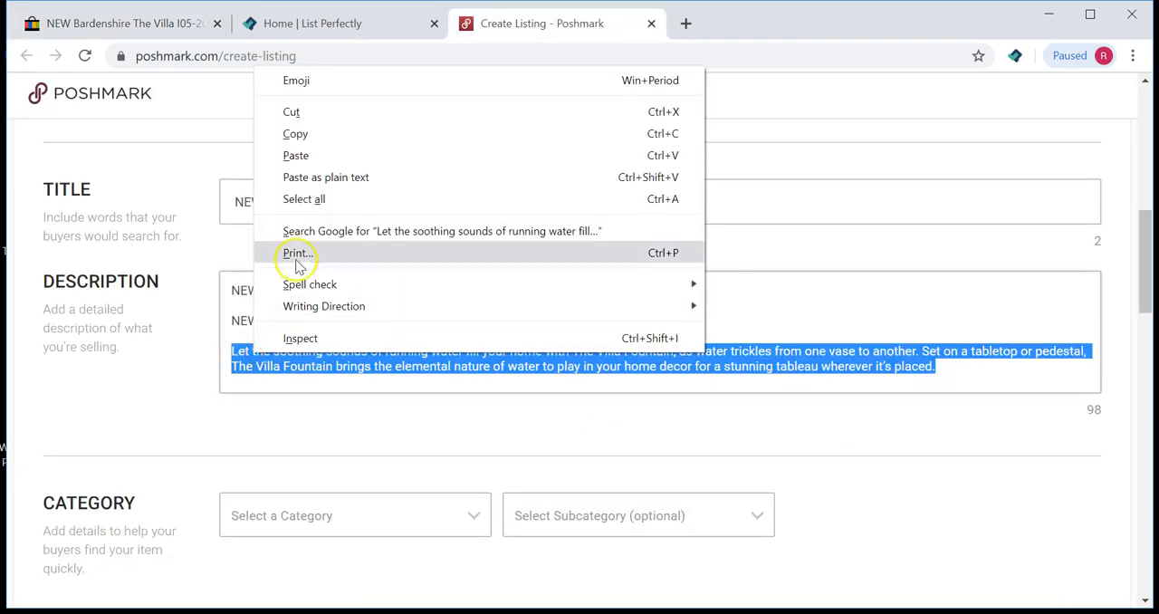
click(303, 154)
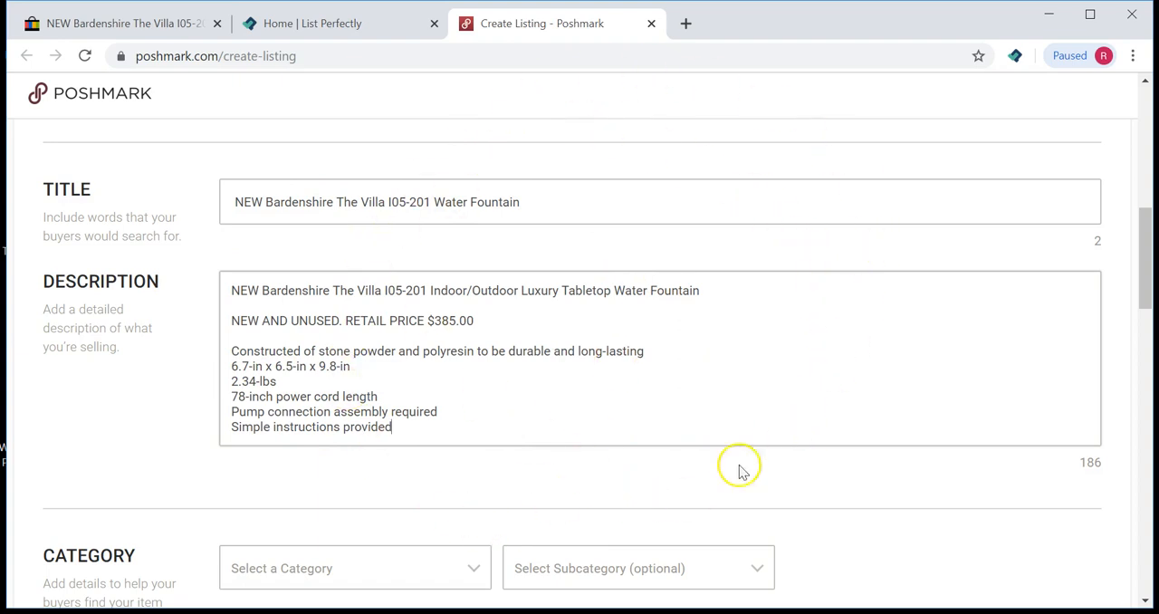
Step: Set the Poshmark category to Home Accents
scroll(605, 275, down, 2)
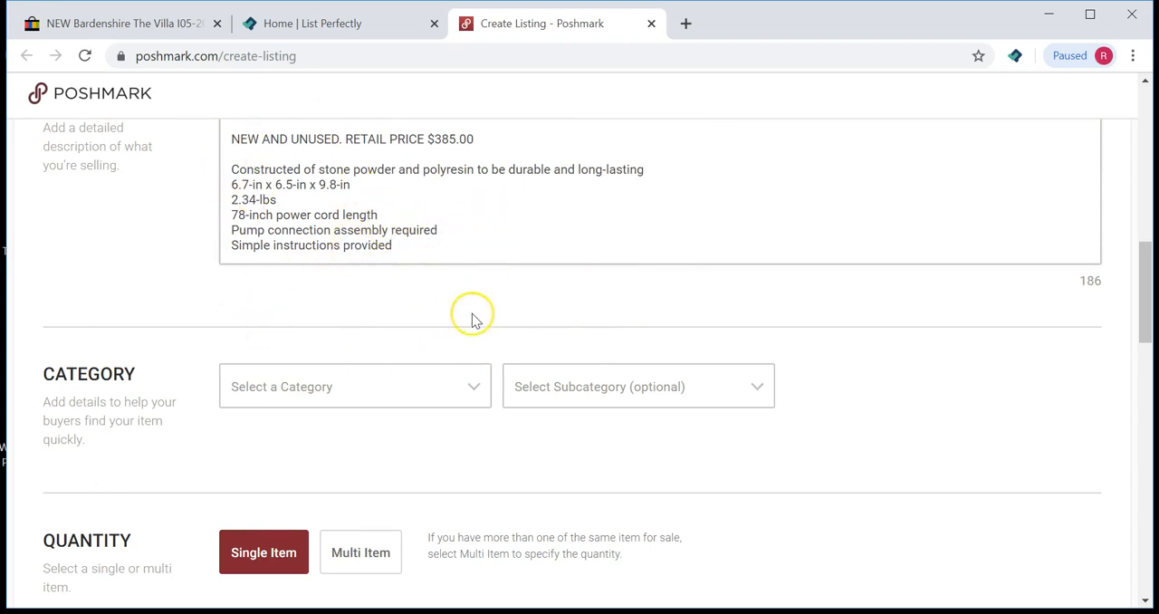
drag(459, 241, 221, 168)
click(152, 243)
scroll(114, 215, down, 2)
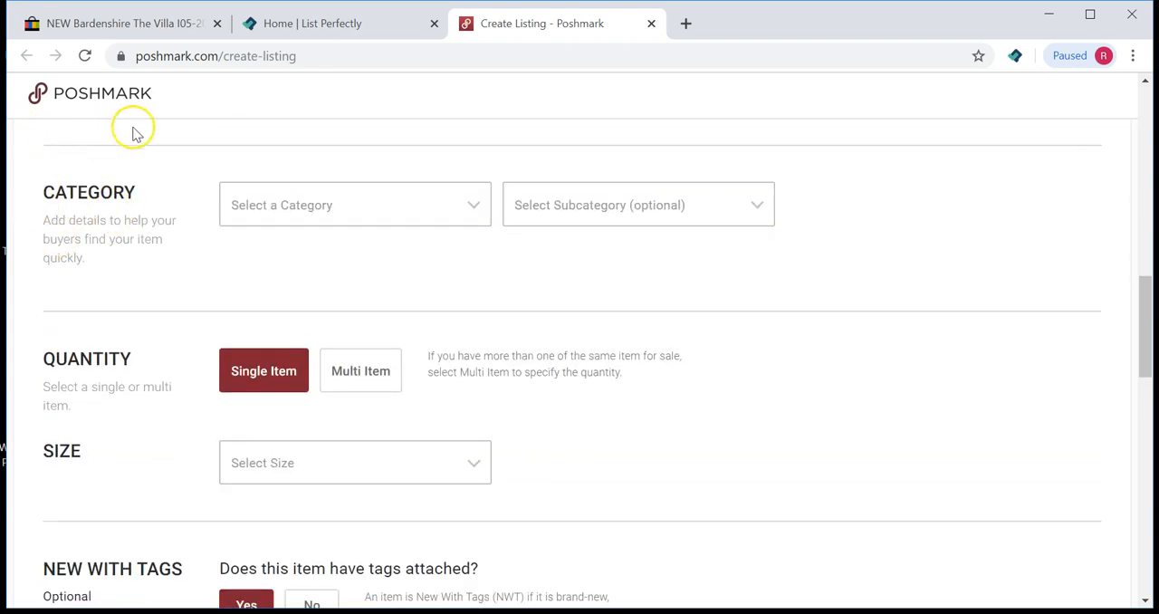
click(364, 208)
scroll(367, 217, down, 1)
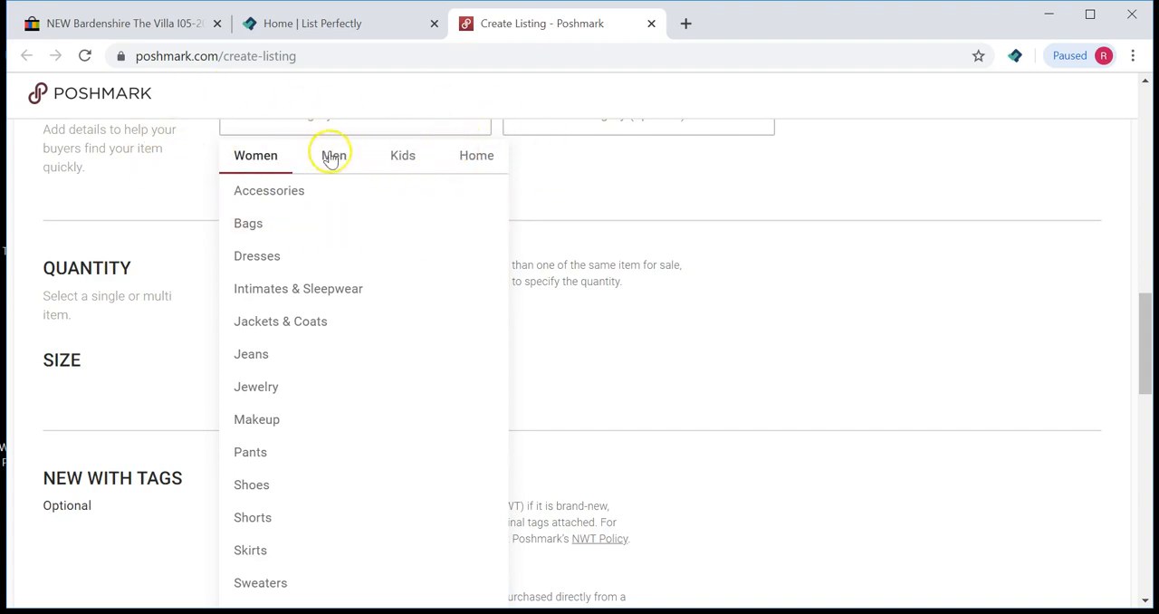
click(476, 160)
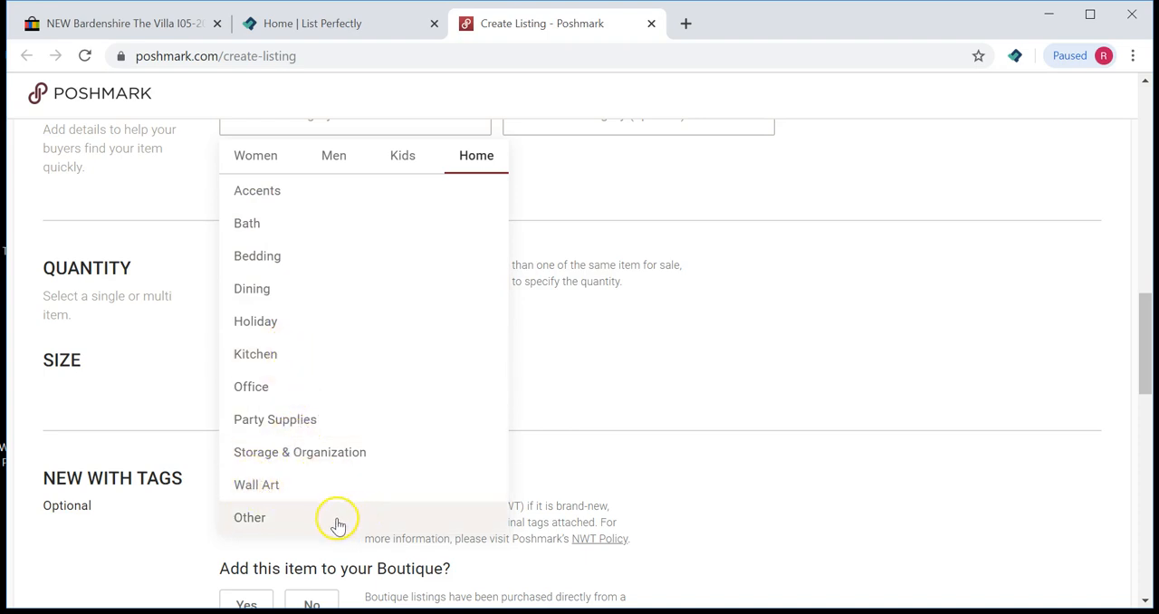
click(253, 193)
scroll(253, 200, up, 1)
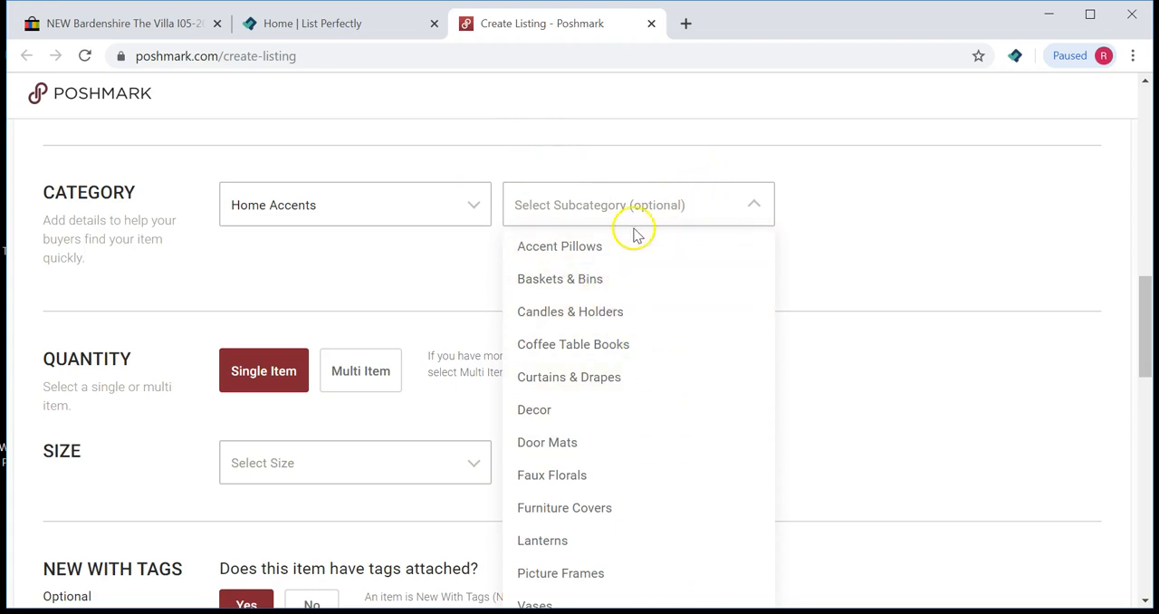
Step: Set the Poshmark subcategory to Decor
scroll(634, 230, down, 1)
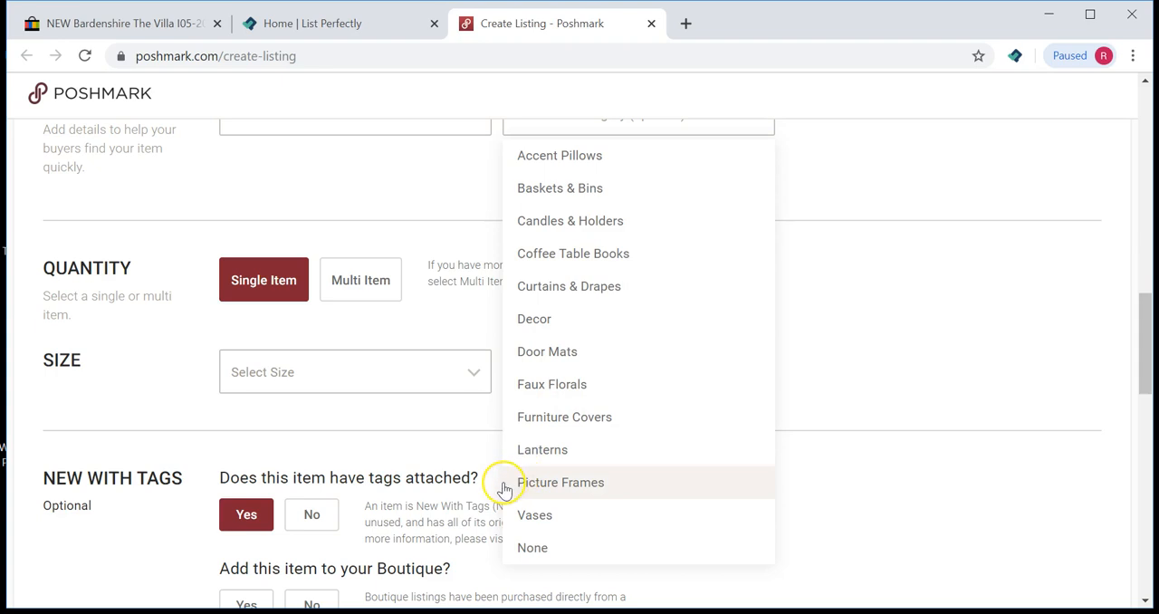
click(590, 525)
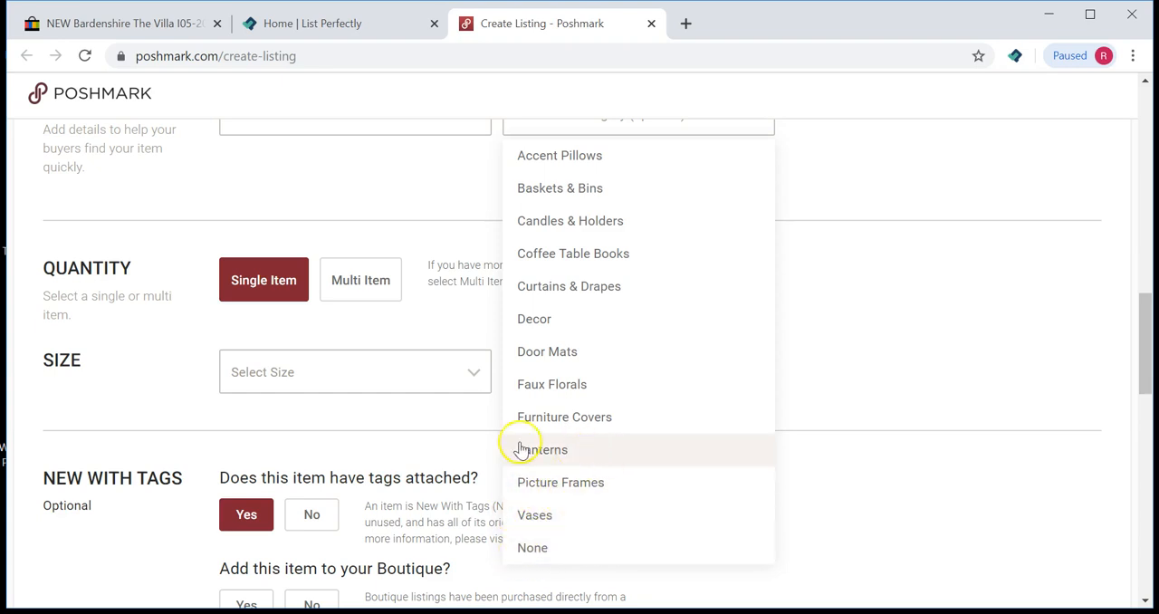
click(566, 329)
scroll(566, 329, up, 1)
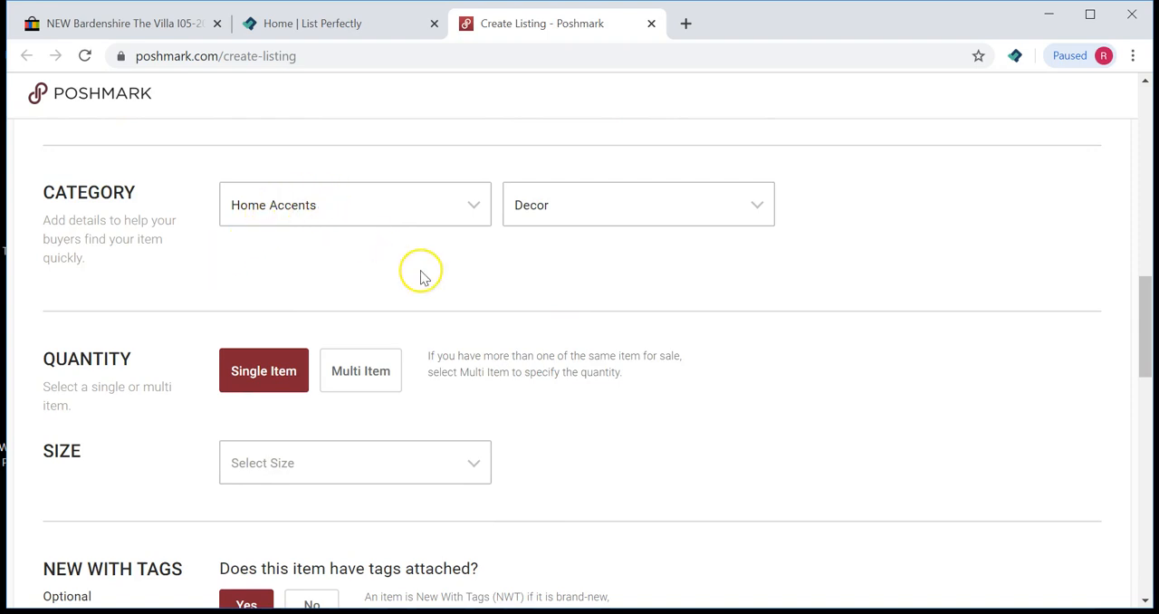
Step: Set the listing's size to OS
scroll(419, 272, down, 1)
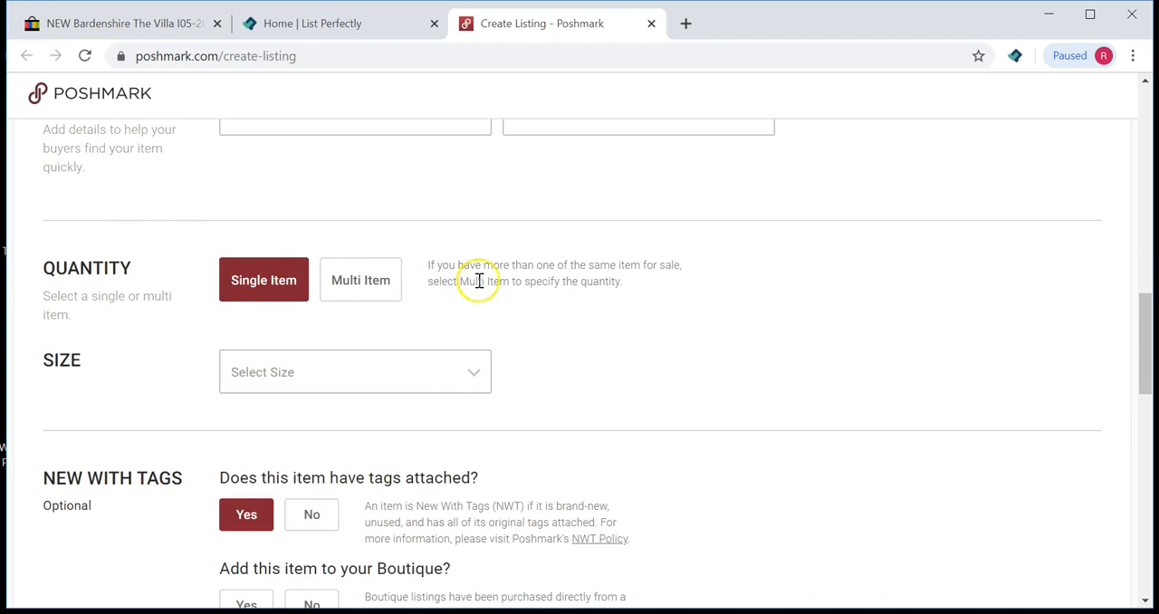
scroll(574, 313, down, 1)
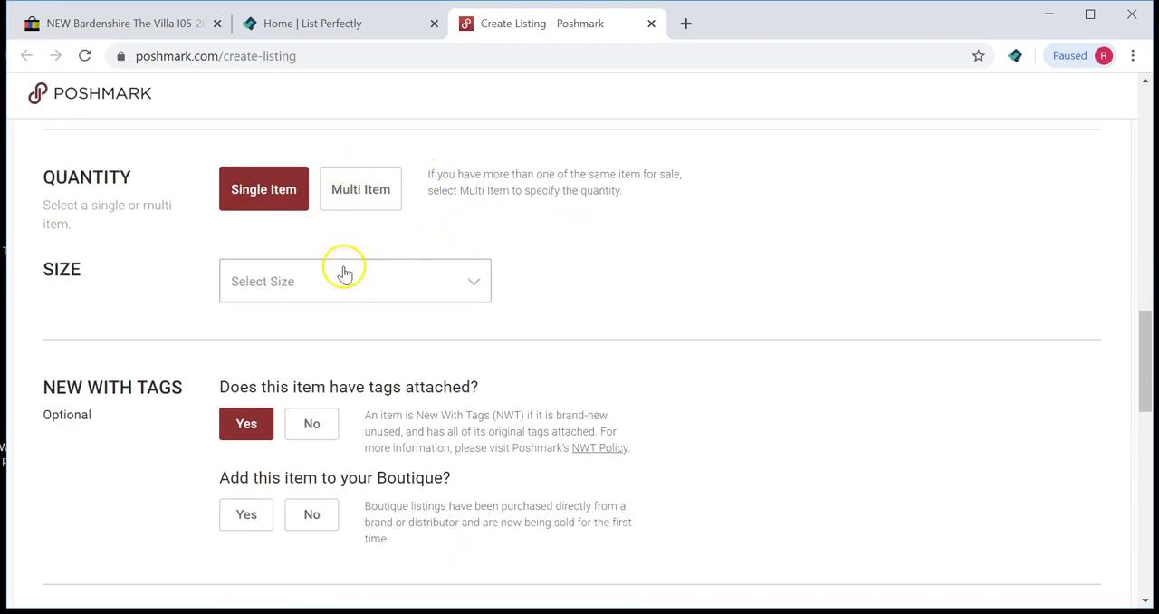
click(268, 285)
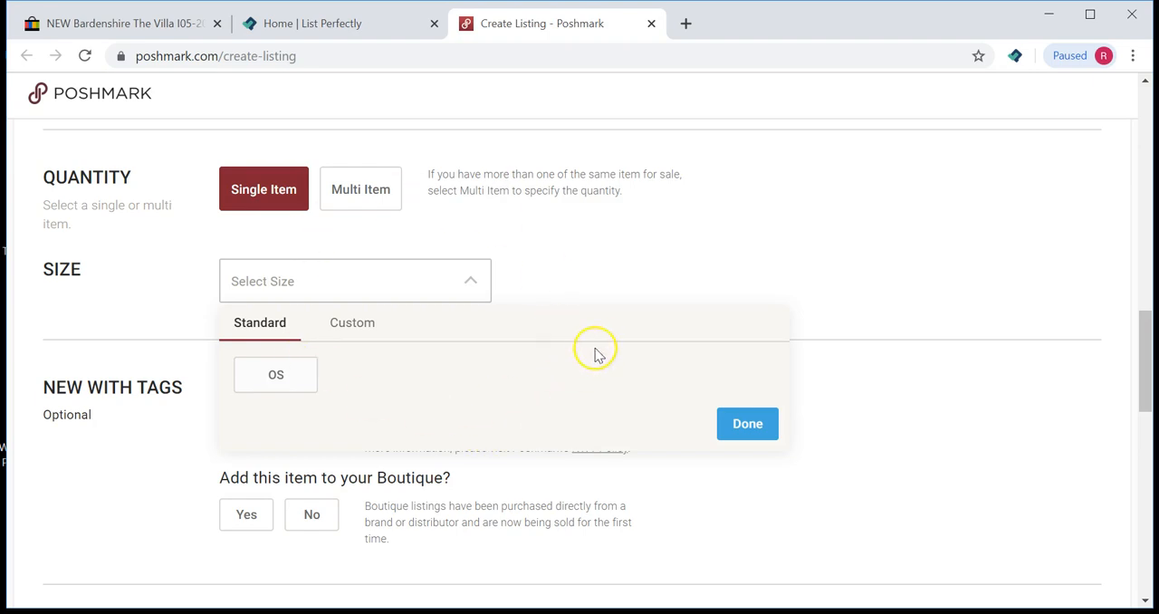
click(275, 375)
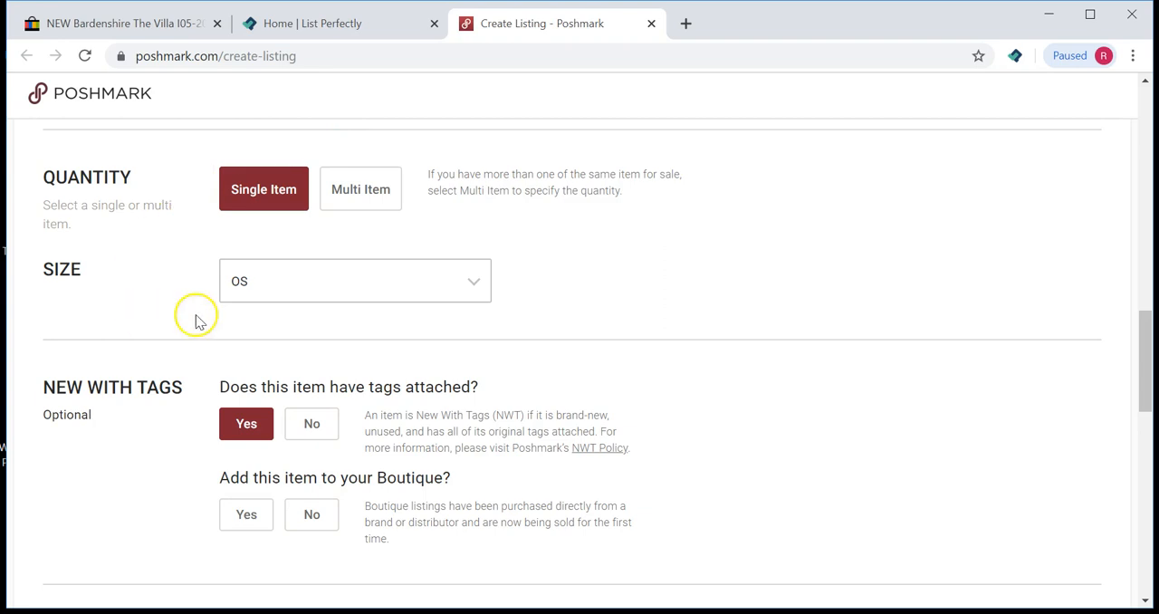
Step: Mark the item as not having tags attached
double_click(59, 269)
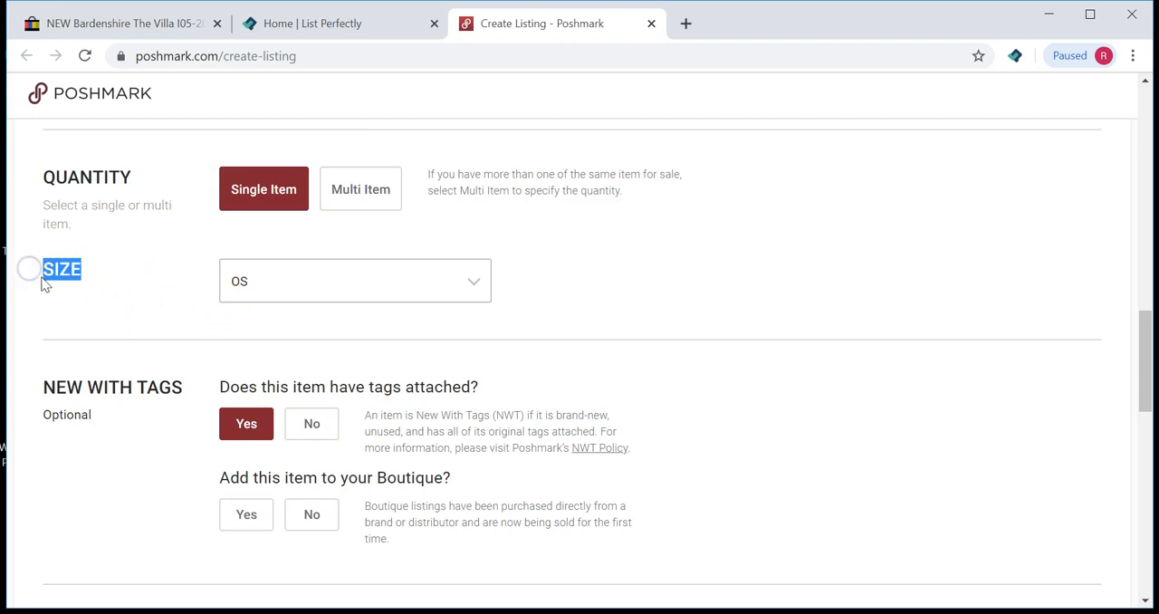
click(631, 330)
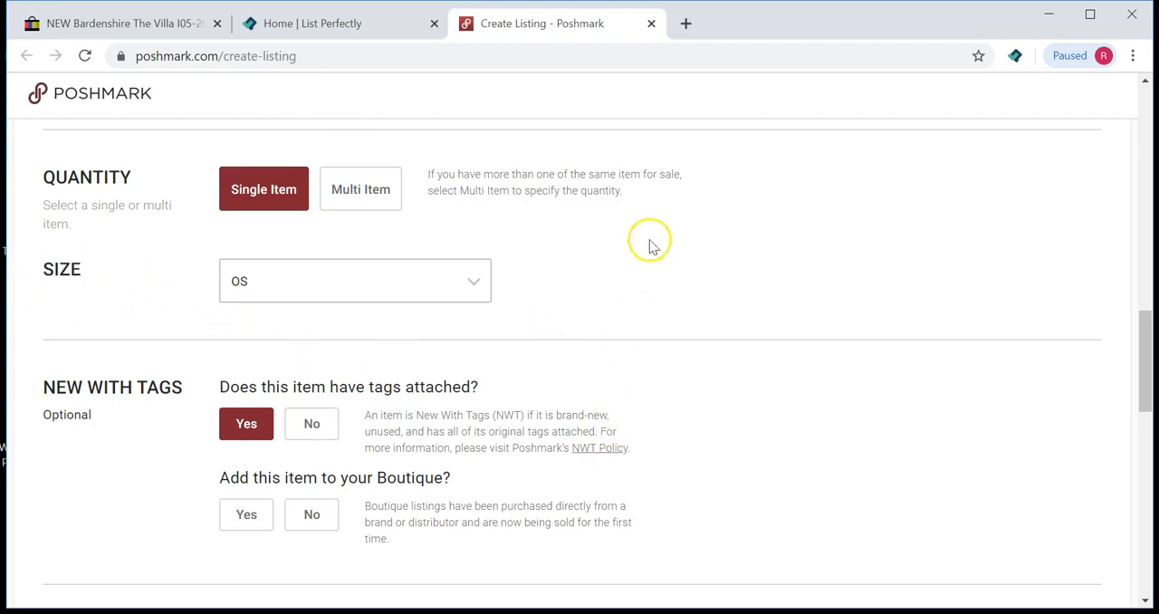
scroll(668, 185, down, 1)
scroll(669, 185, down, 2)
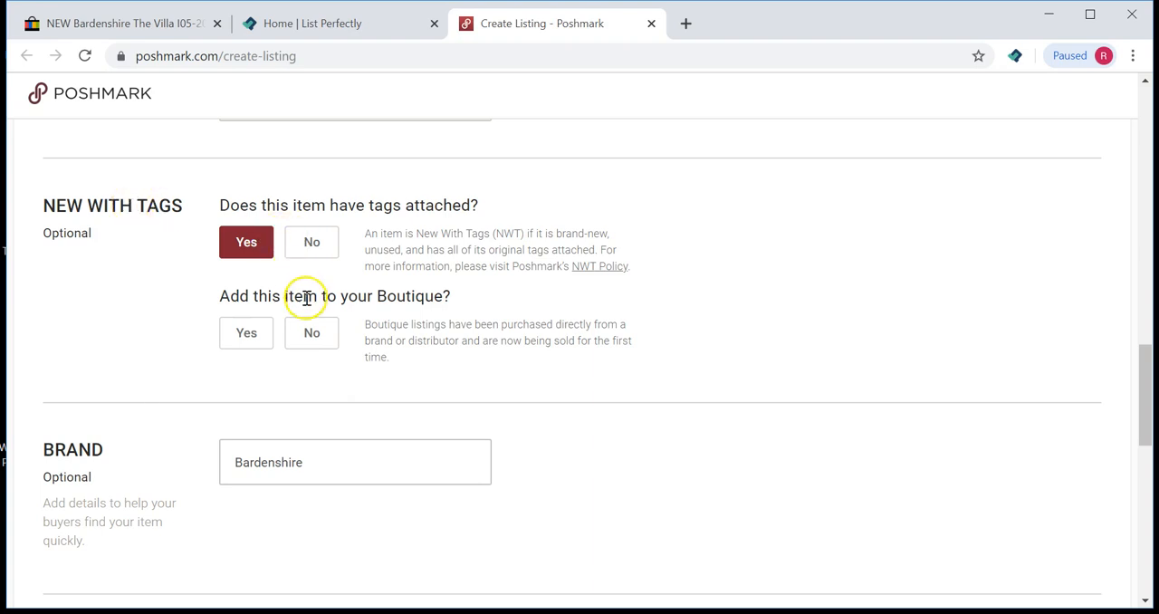
click(307, 252)
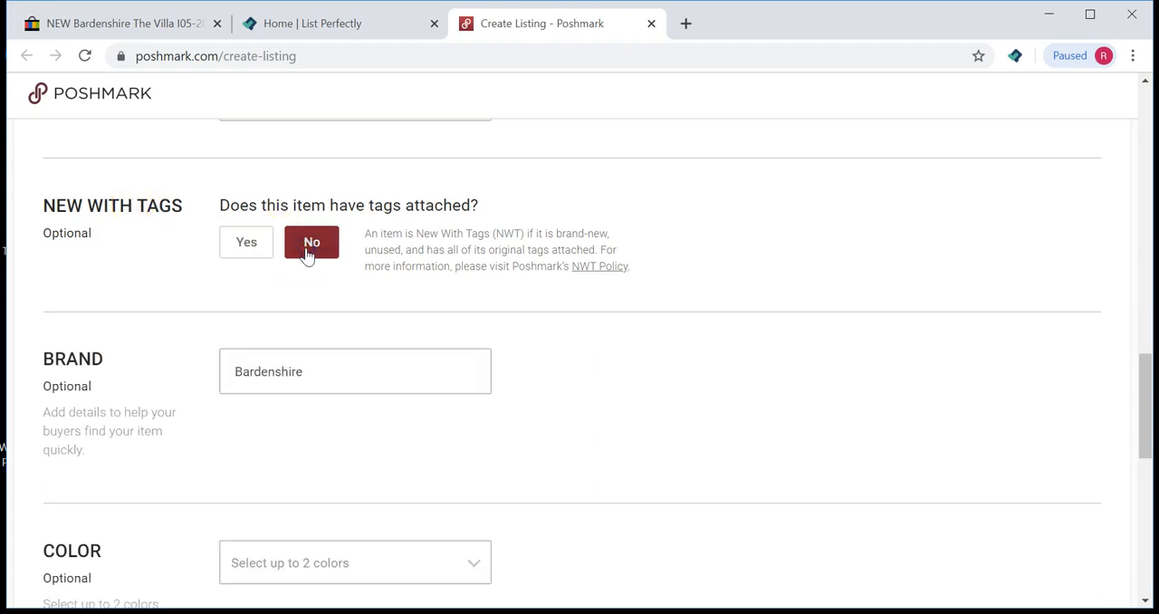
Step: Review the brand, color and photo sections of the Poshmark listing
scroll(444, 312, down, 1)
drag(27, 270, 122, 274)
click(193, 295)
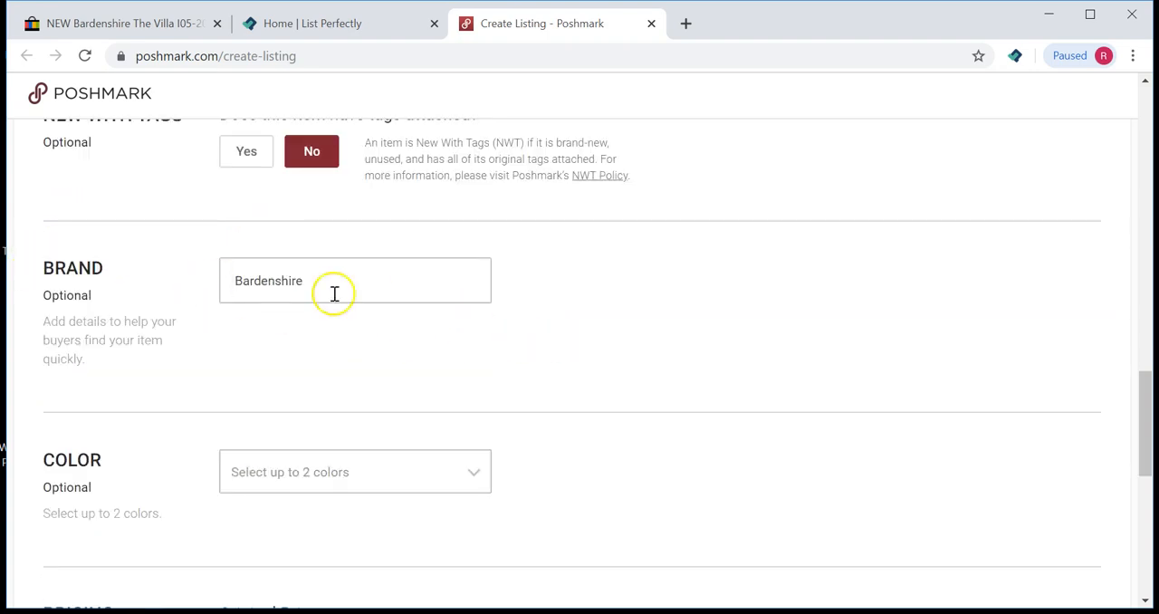
click(316, 283)
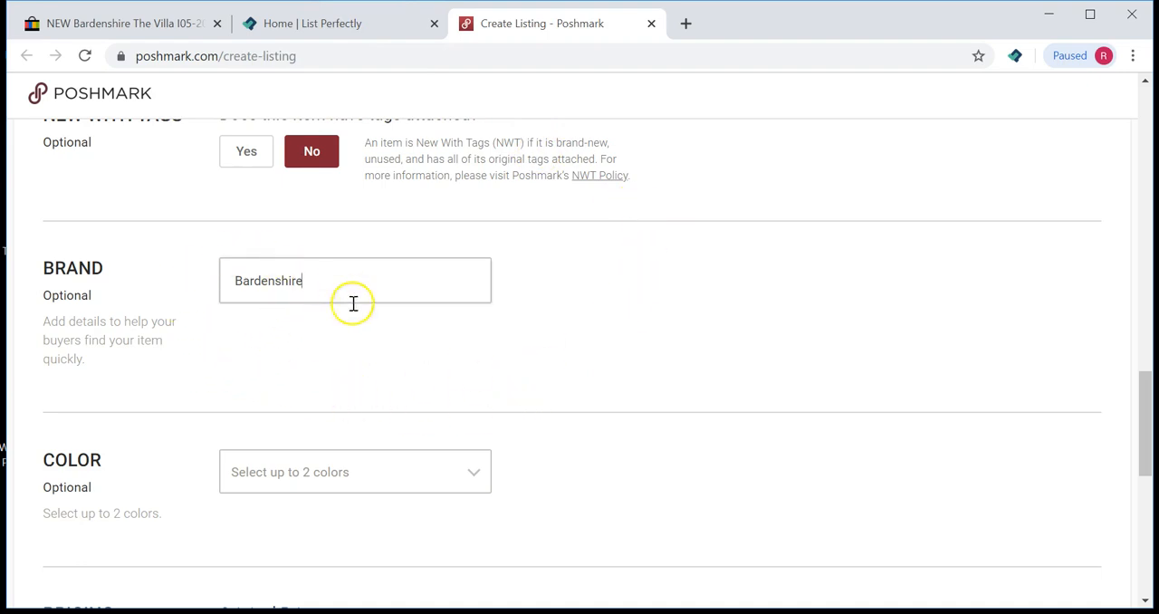
scroll(261, 375, down, 3)
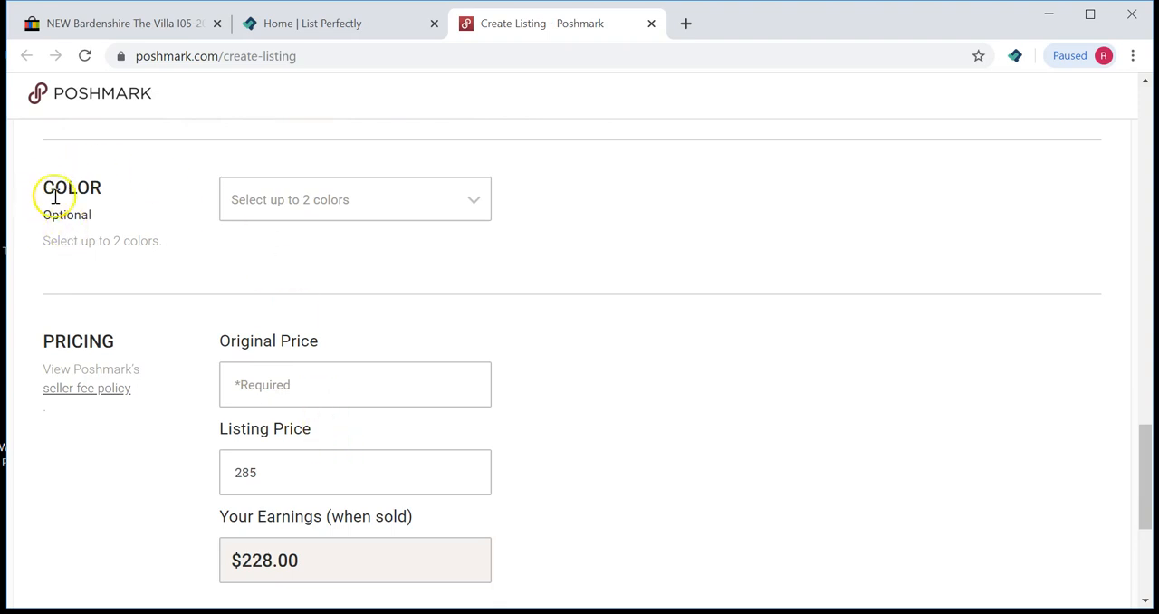
click(260, 195)
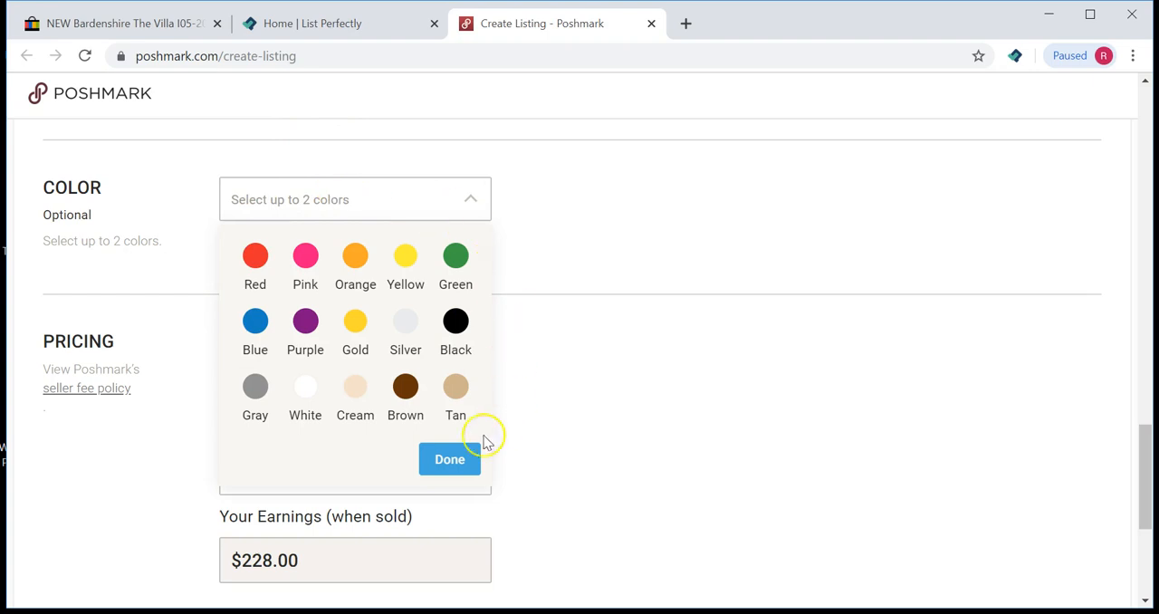
click(601, 252)
scroll(597, 395, up, 15)
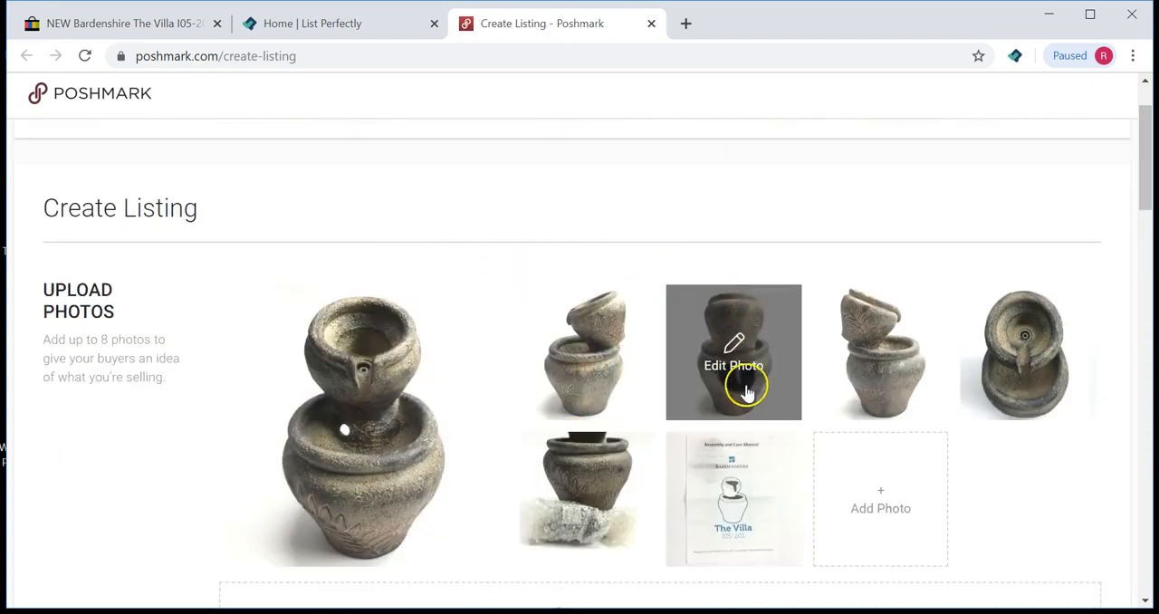
scroll(498, 335, down, 1)
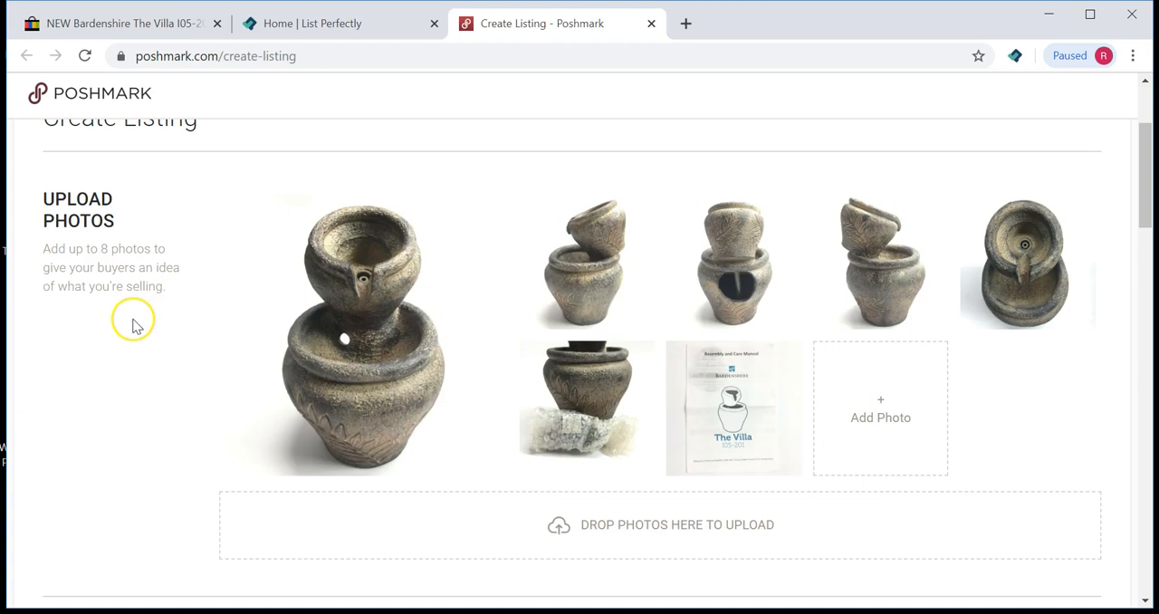
scroll(116, 353, down, 15)
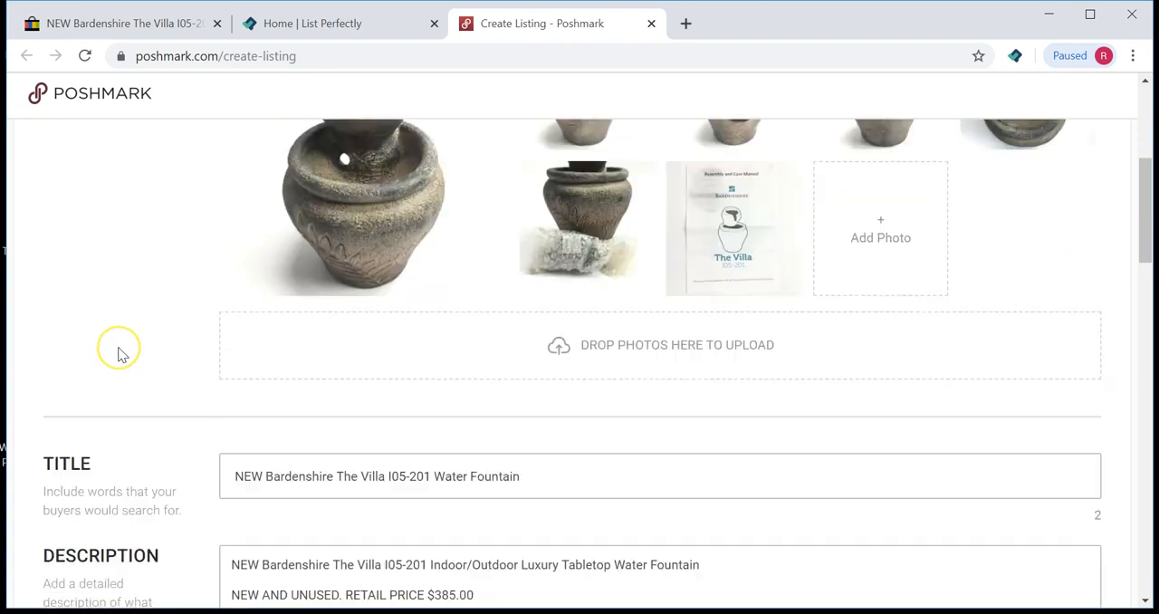
scroll(118, 354, up, 5)
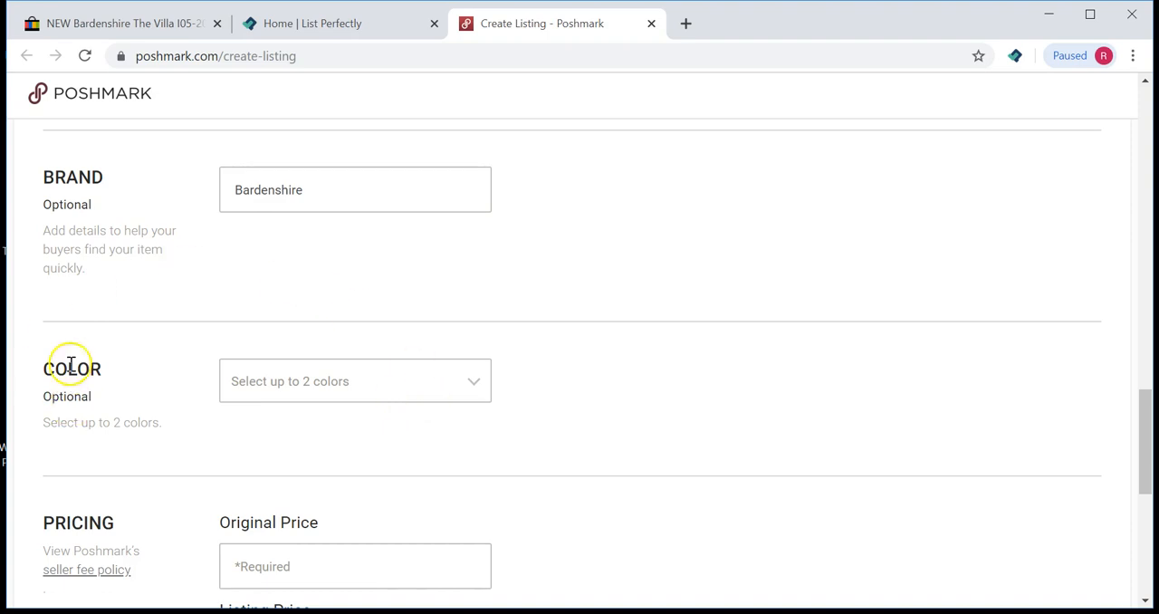
click(311, 384)
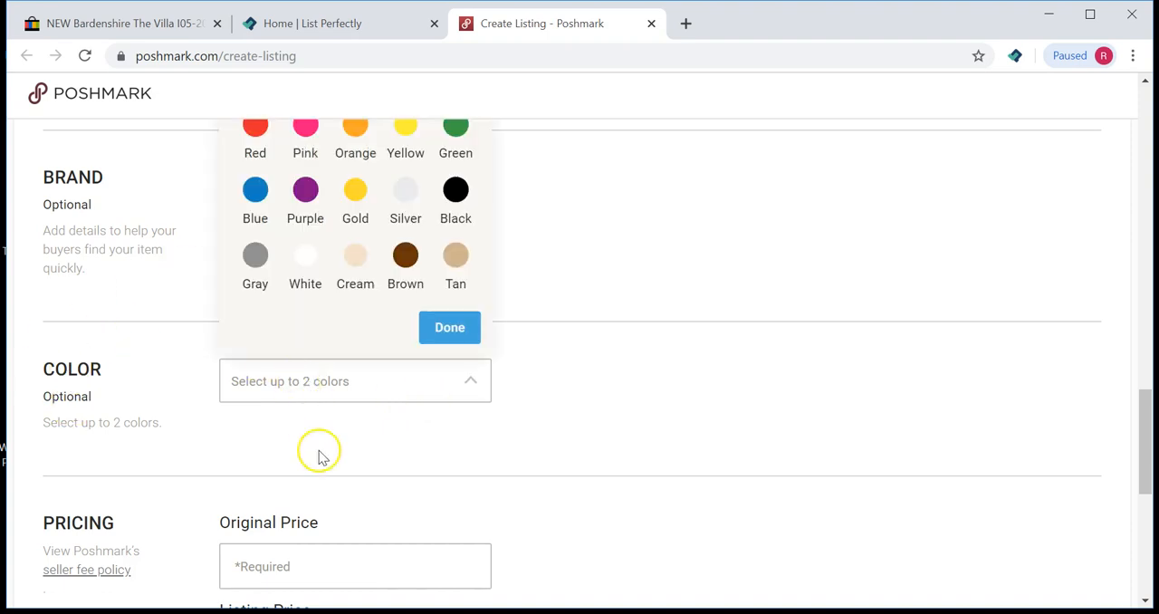
scroll(330, 407, up, 1)
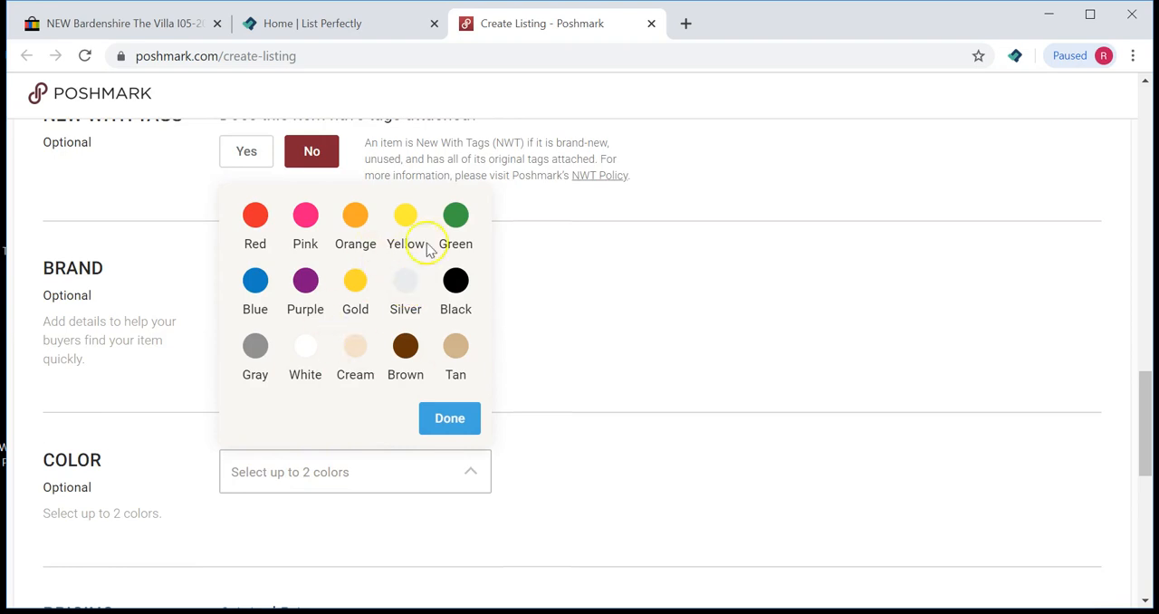
click(581, 312)
scroll(567, 448, down, 4)
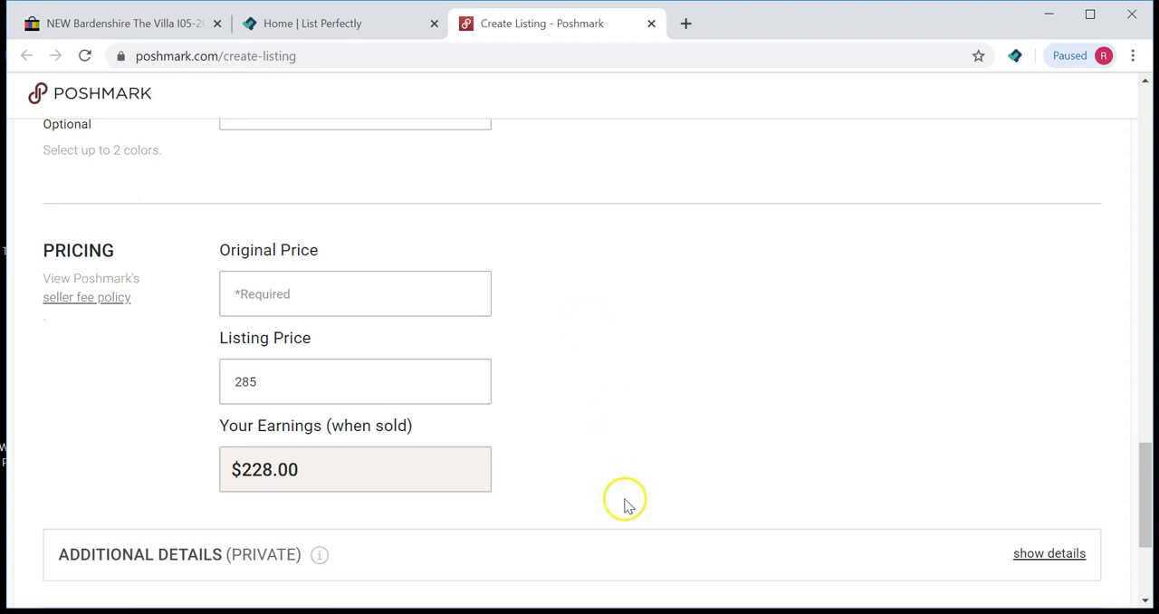
mouse_move(697, 612)
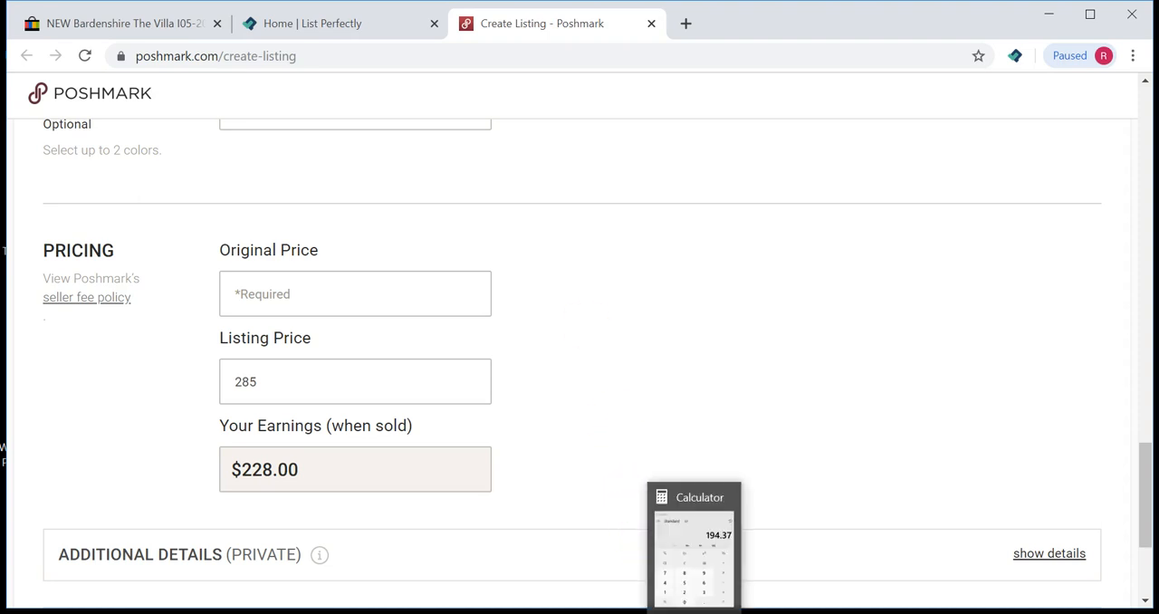
Step: Check the price in the calculator and set the Poshmark listing price to 195
click(711, 586)
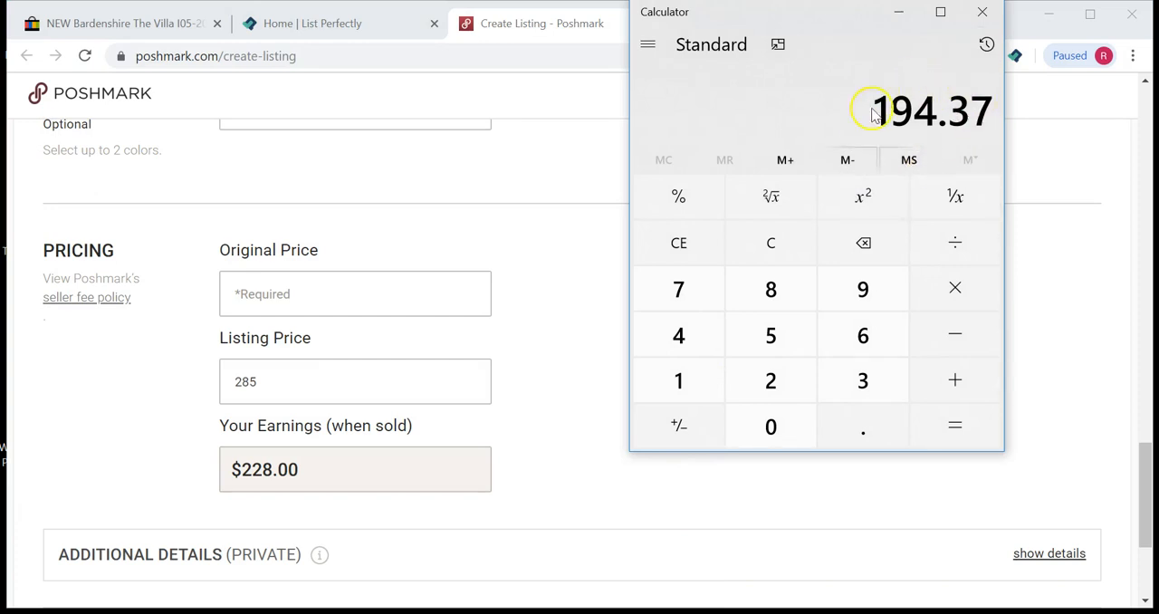
click(538, 235)
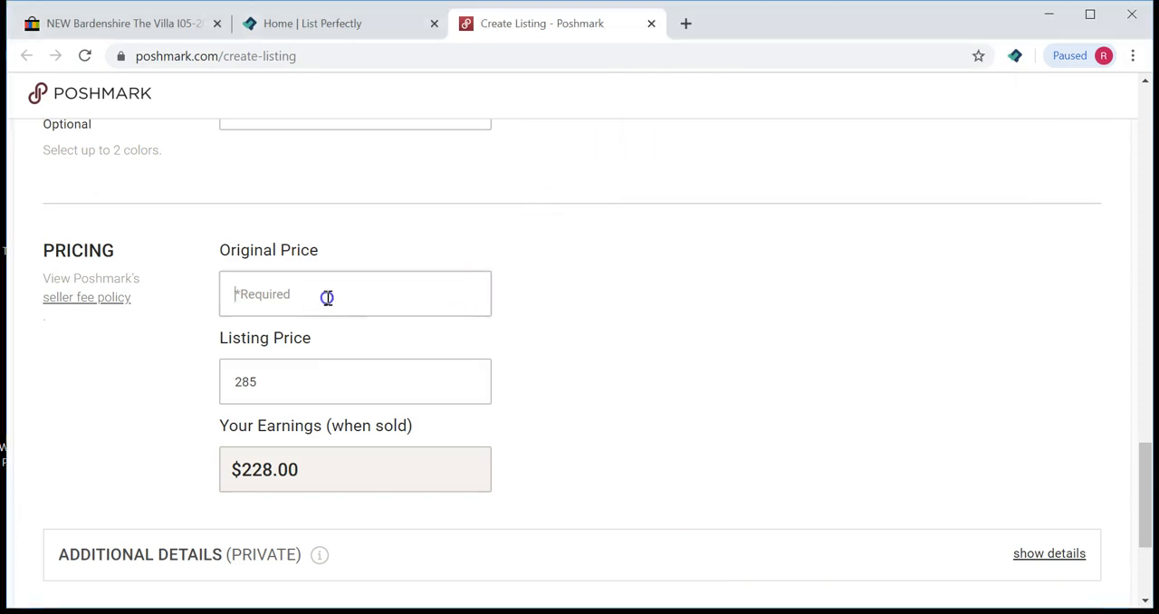
drag(277, 386, 220, 376)
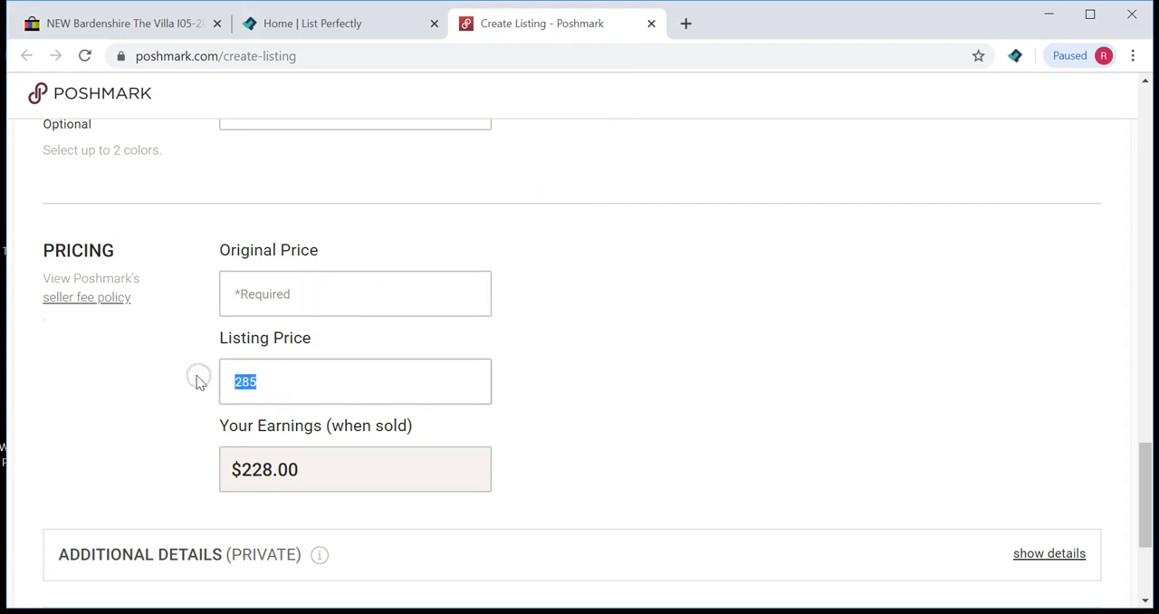
click(281, 294)
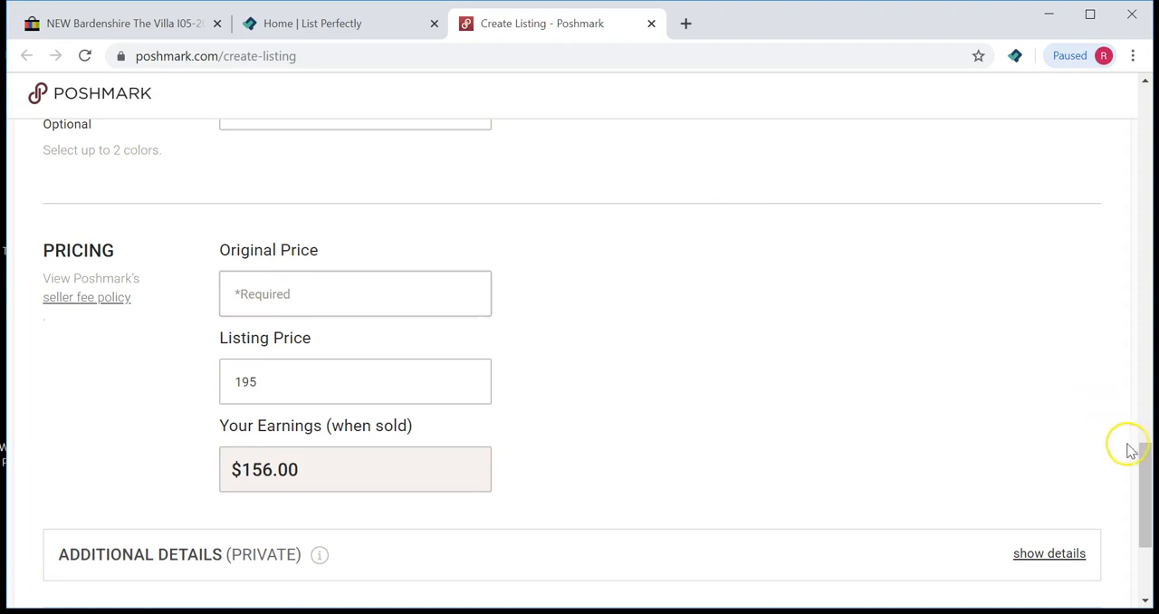
Step: Set the original price to 385, matching the retail price stated in the description
drag(1145, 455, 1141, 244)
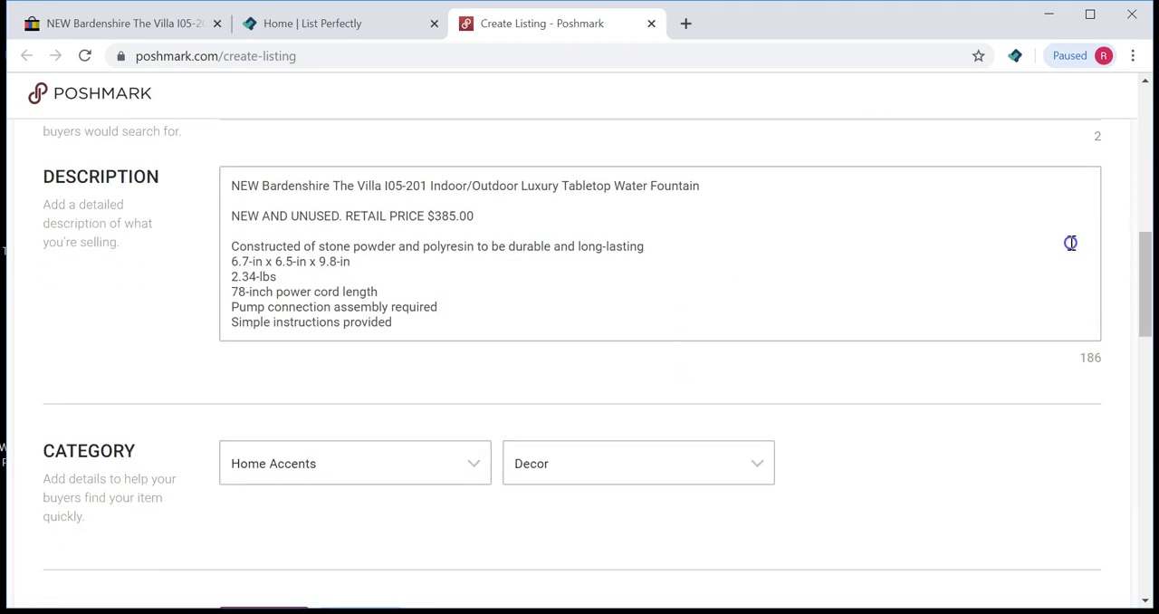
click(345, 218)
drag(378, 223, 425, 224)
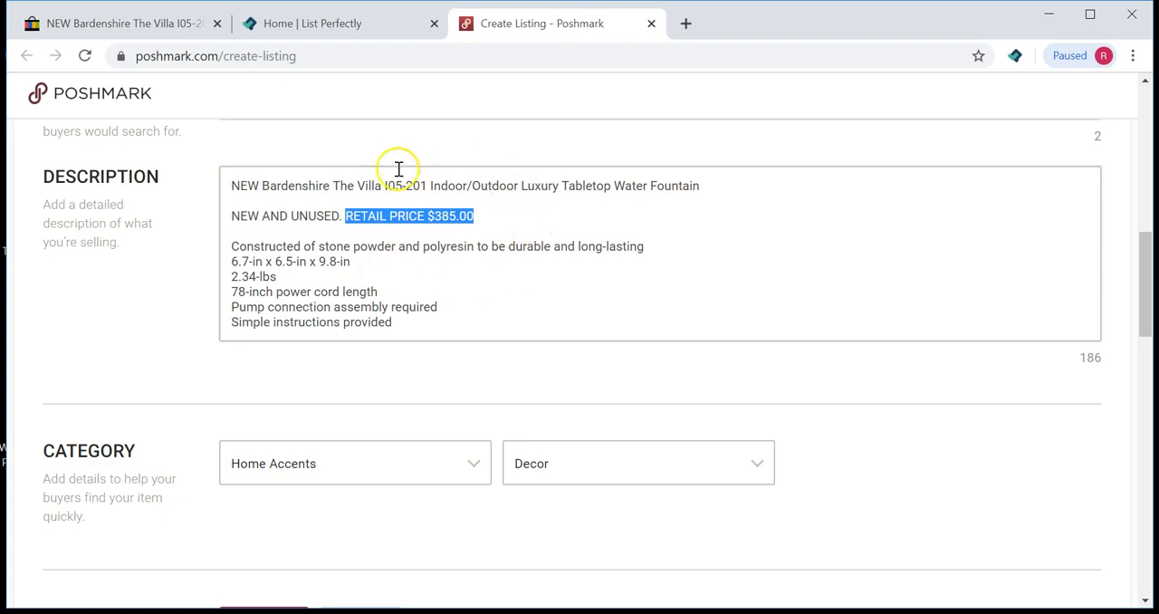
click(384, 386)
scroll(384, 386, down, 15)
scroll(385, 386, up, 3)
scroll(384, 386, down, 3)
scroll(282, 234, up, 2)
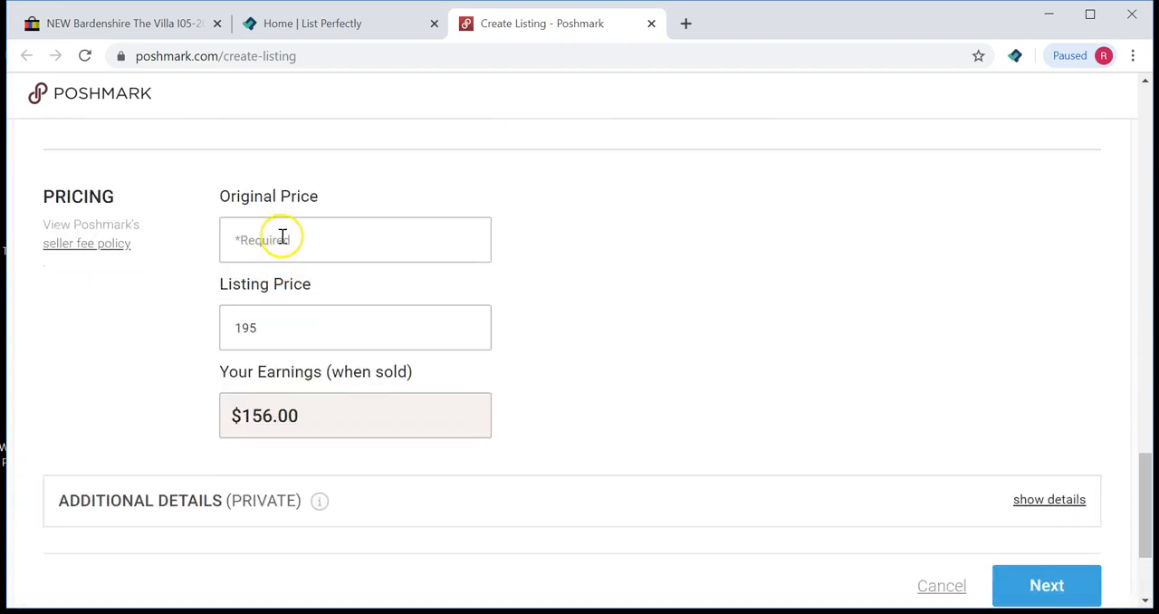
click(233, 242)
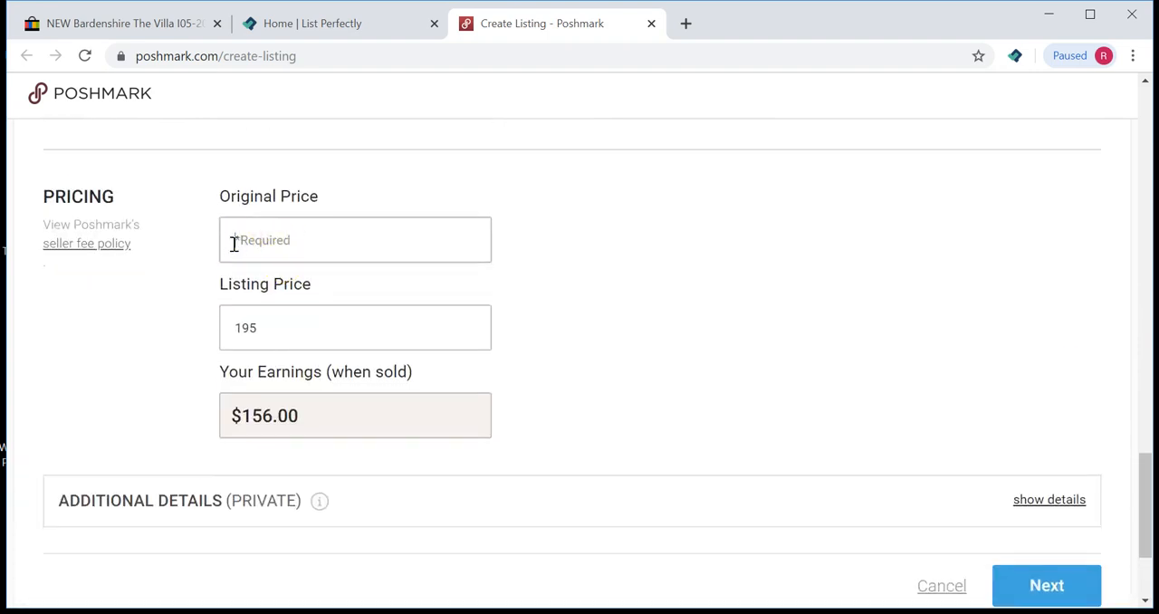
text(3)
scroll(601, 332, up, 16)
scroll(606, 335, down, 7)
scroll(597, 336, up, 2)
scroll(420, 340, down, 10)
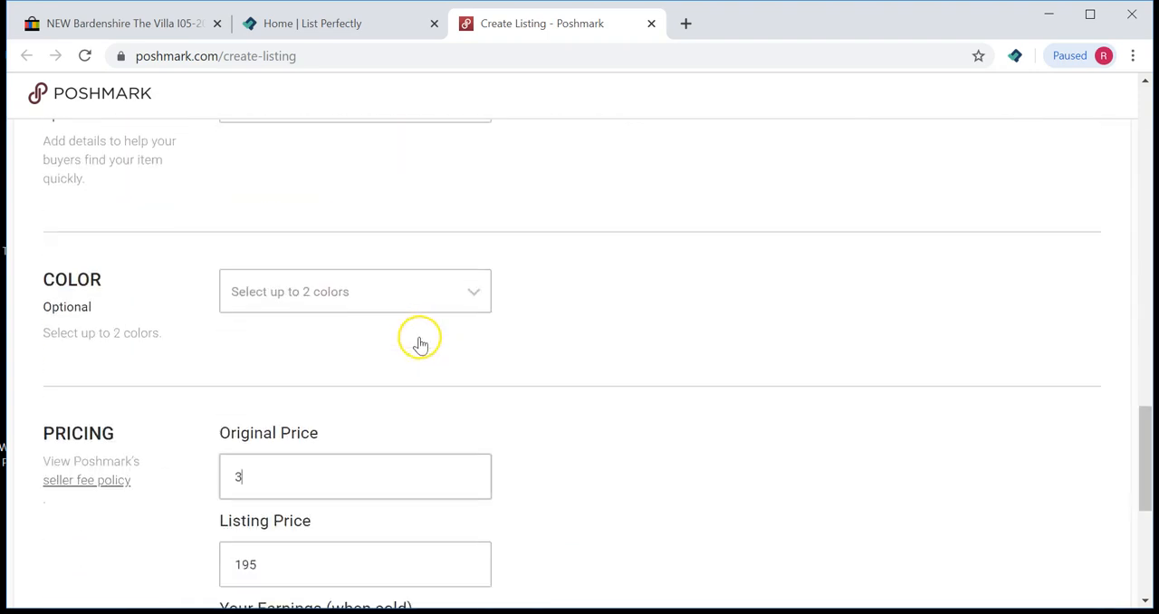
scroll(421, 342, down, 4)
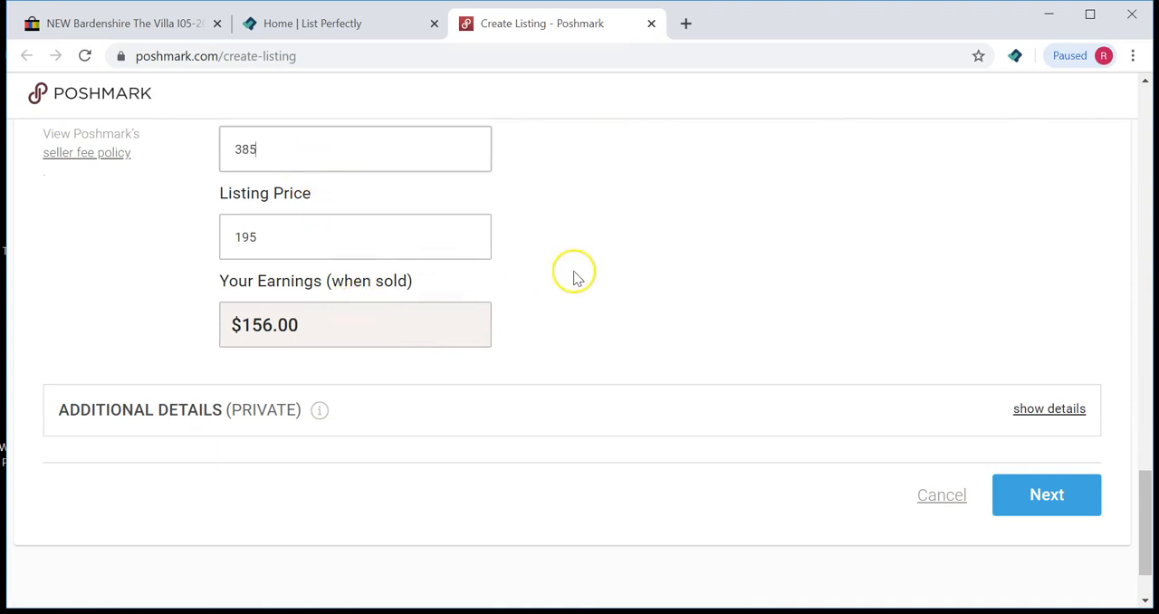
scroll(595, 290, up, 4)
scroll(597, 297, down, 5)
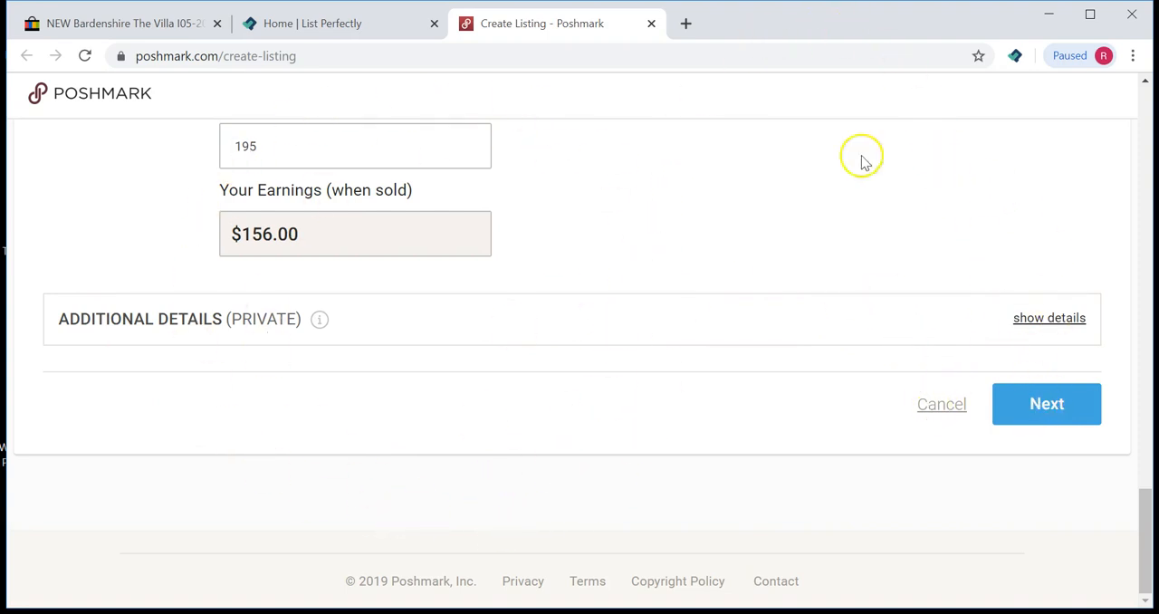
Step: Close the Poshmark create-listing tab
scroll(574, 515, up, 20)
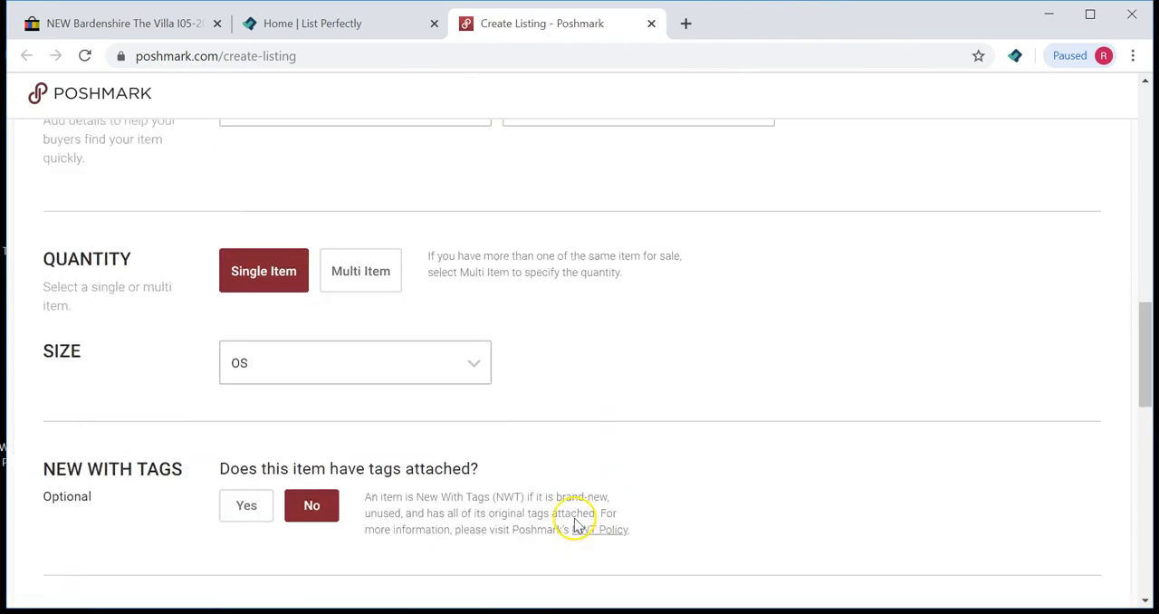
scroll(580, 524, up, 3)
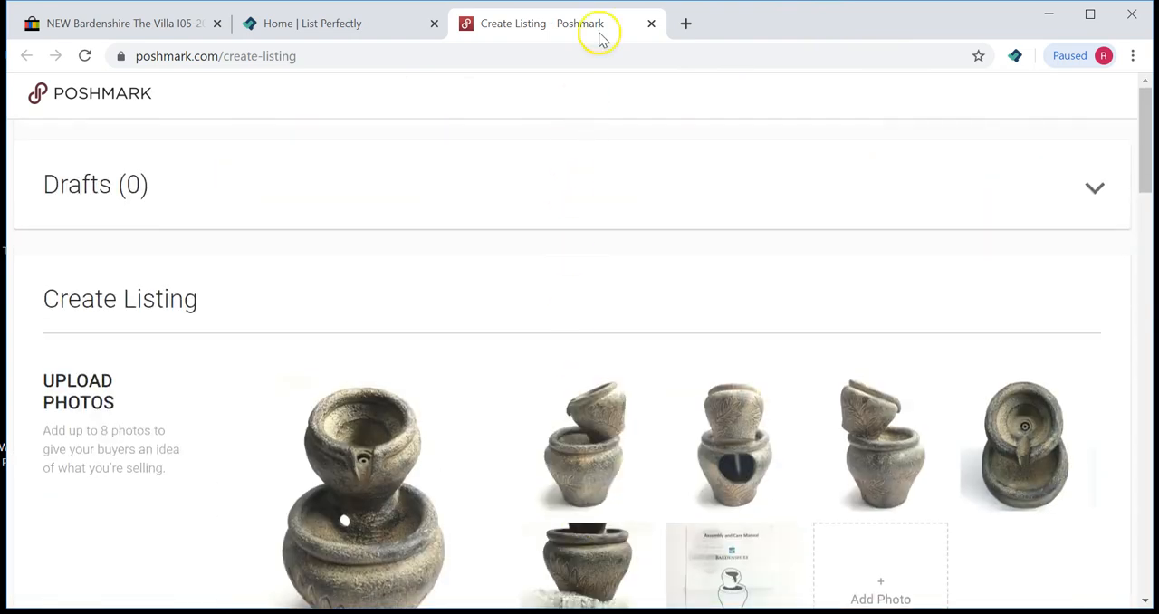
click(651, 24)
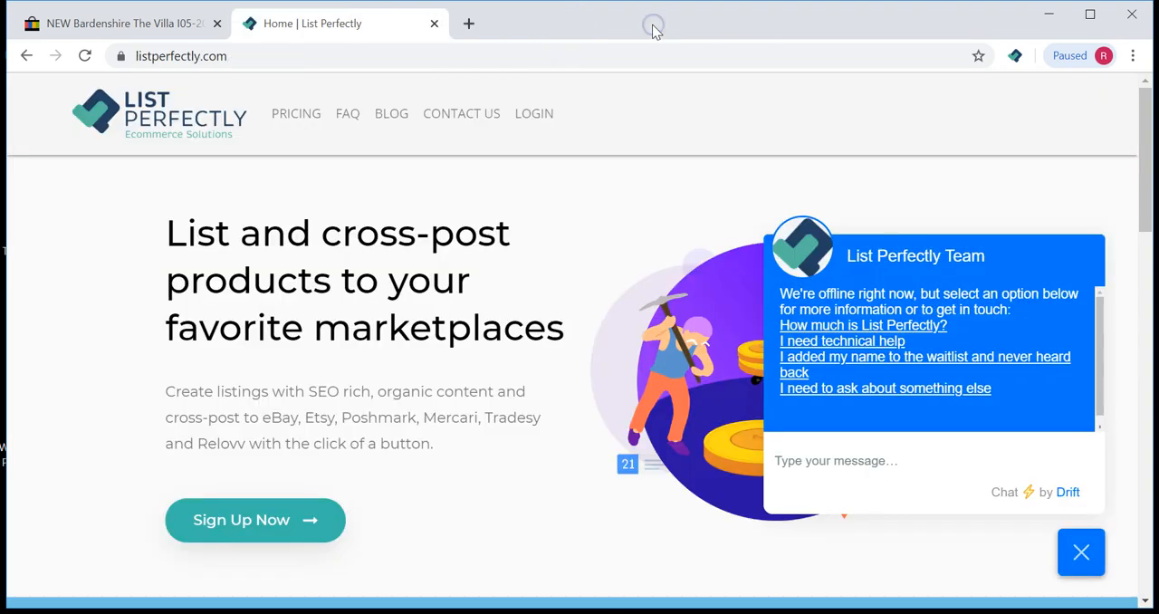
Step: Return to the eBay Manage active listings page
click(111, 24)
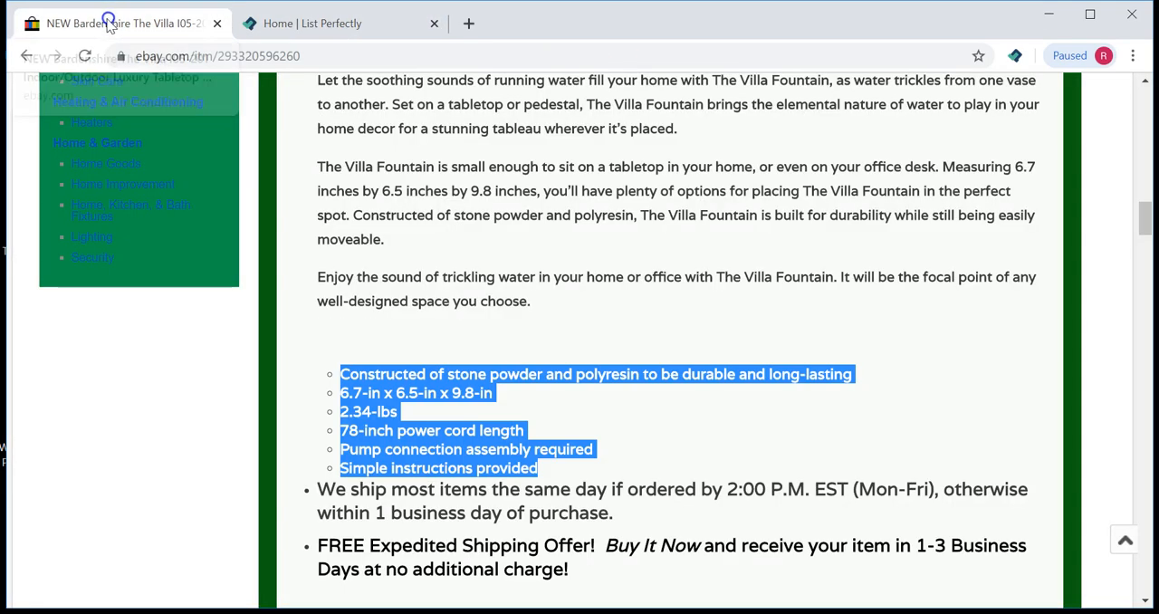
click(426, 307)
scroll(428, 308, up, 10)
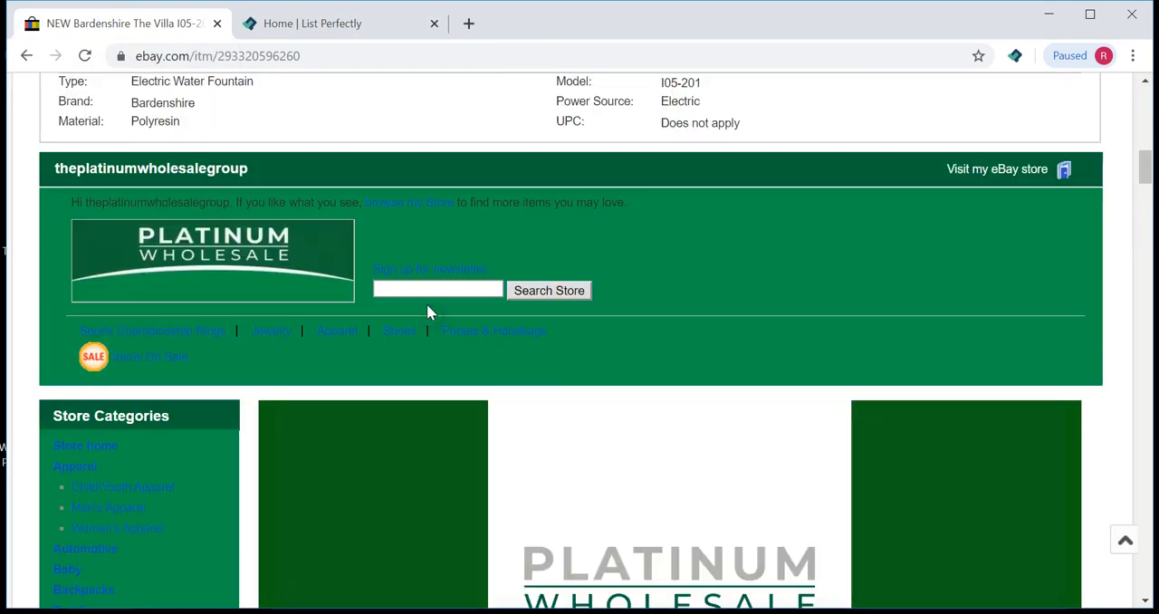
scroll(427, 311, up, 15)
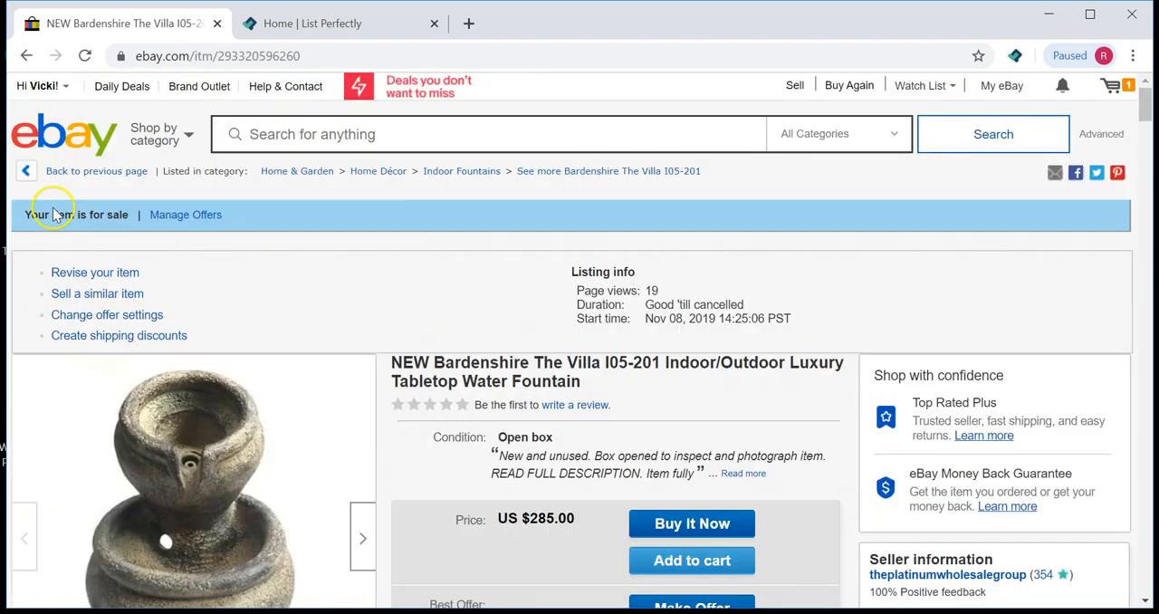
click(28, 56)
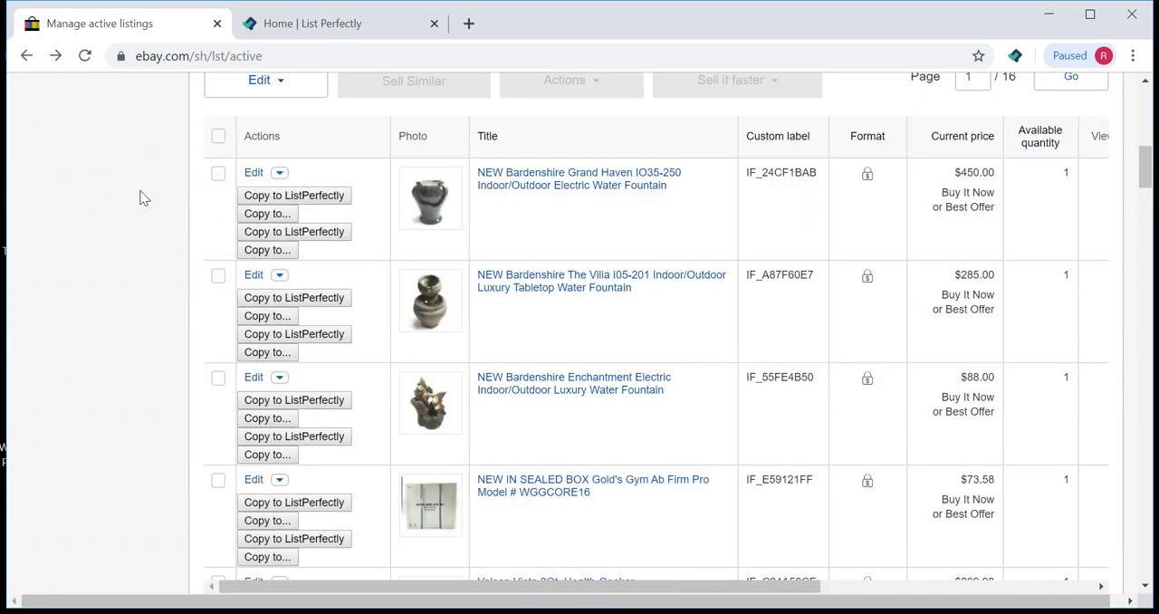
scroll(140, 198, down, 1)
scroll(138, 197, up, 3)
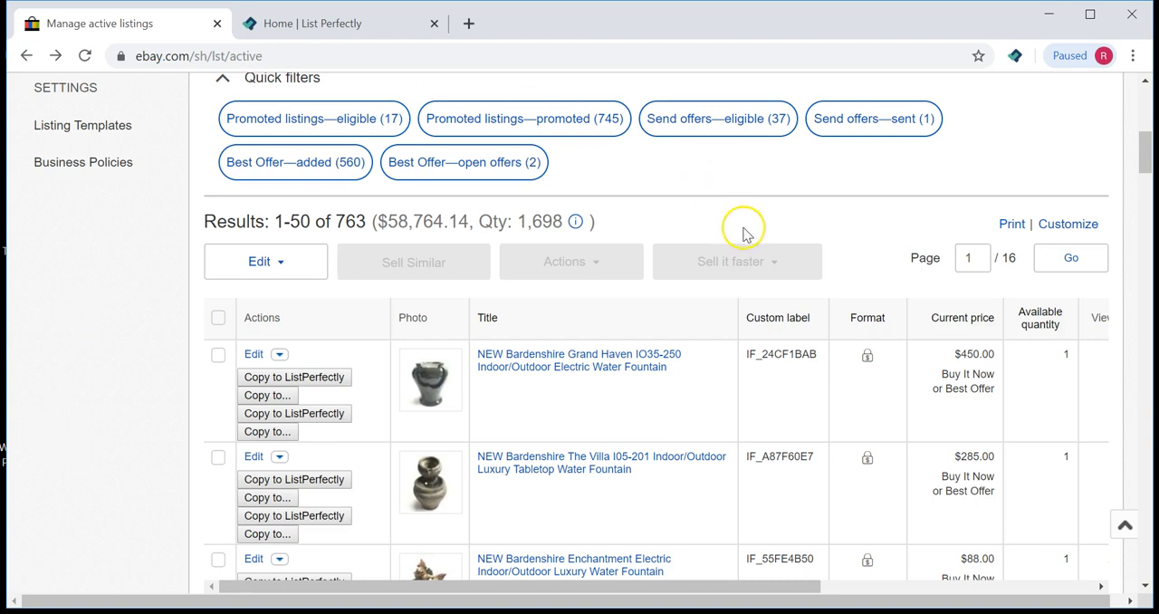
click(346, 20)
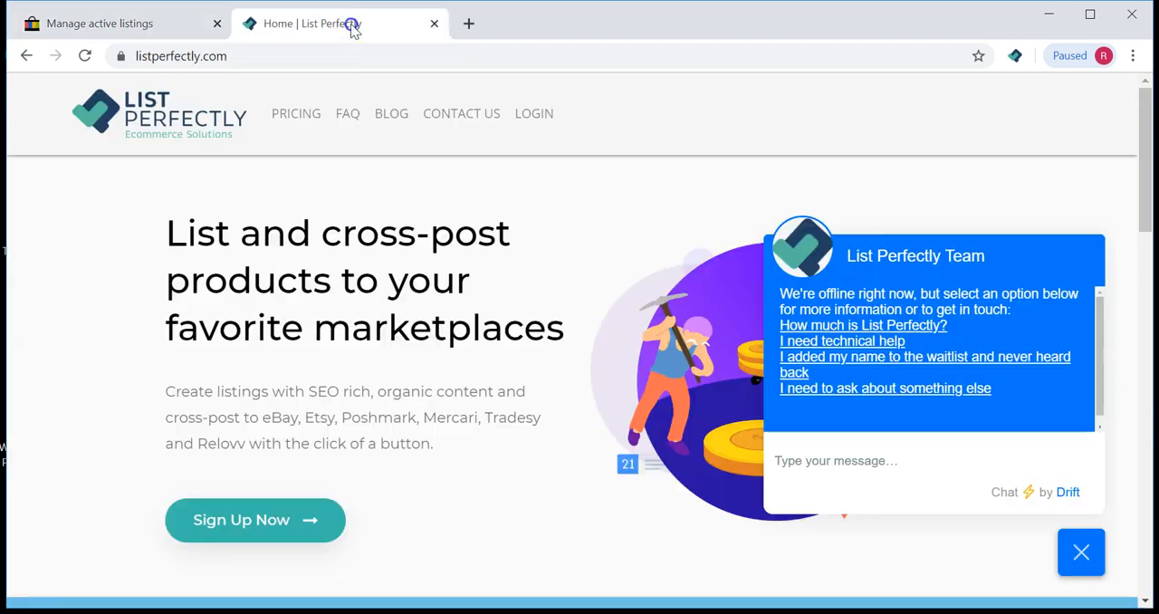
click(159, 30)
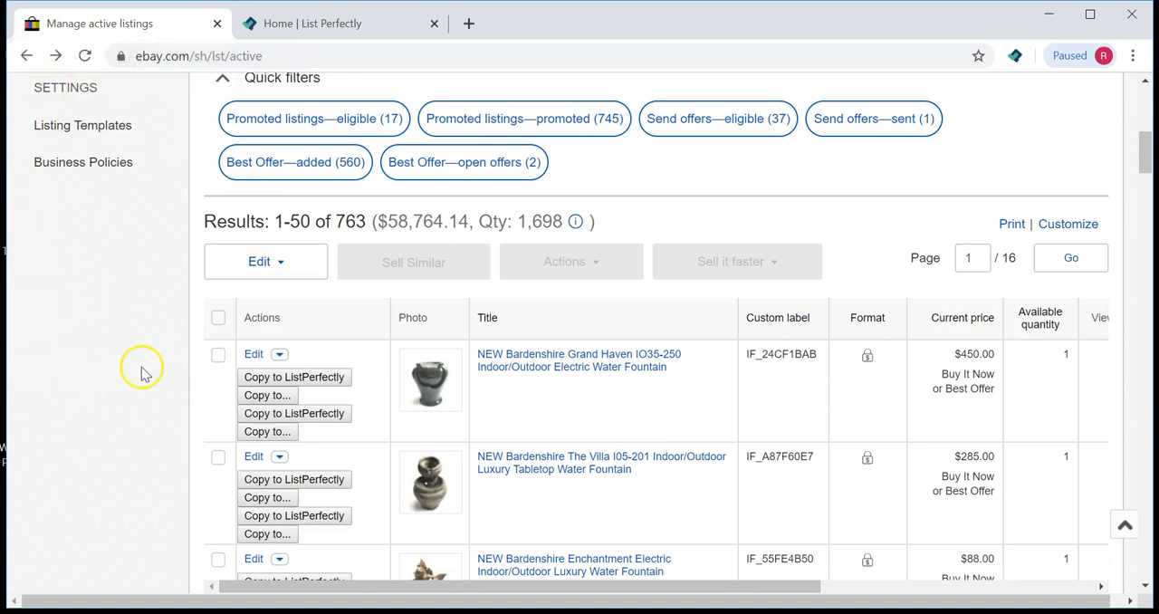
scroll(192, 258, down, 2)
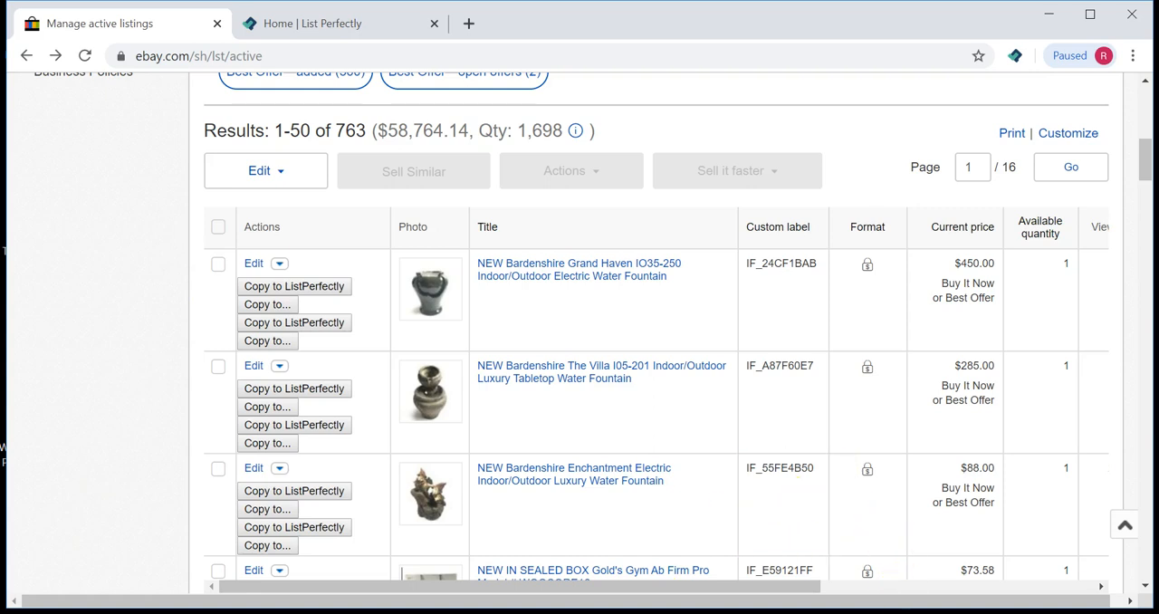
click(876, 612)
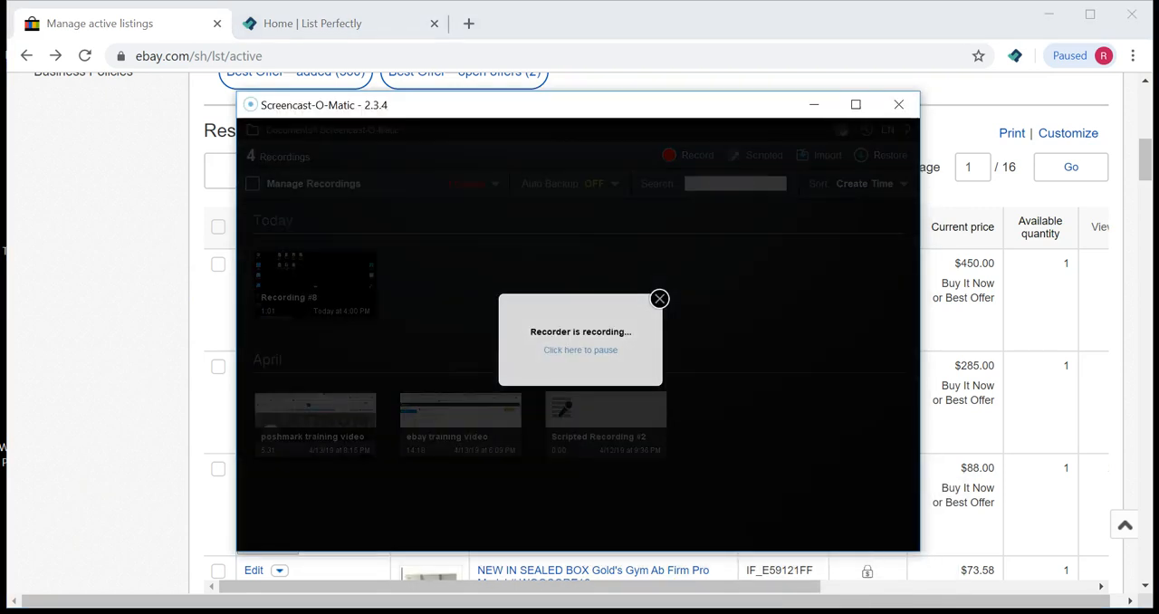
click(624, 361)
click(813, 104)
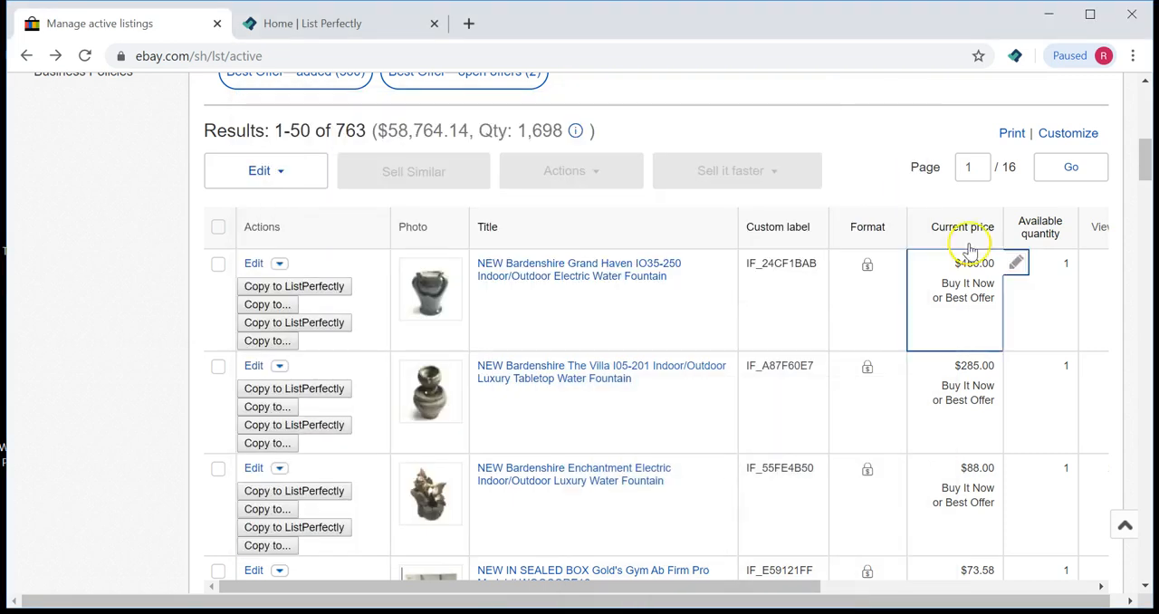
Step: Open a new tab and go to mercari.com
scroll(567, 284, up, 10)
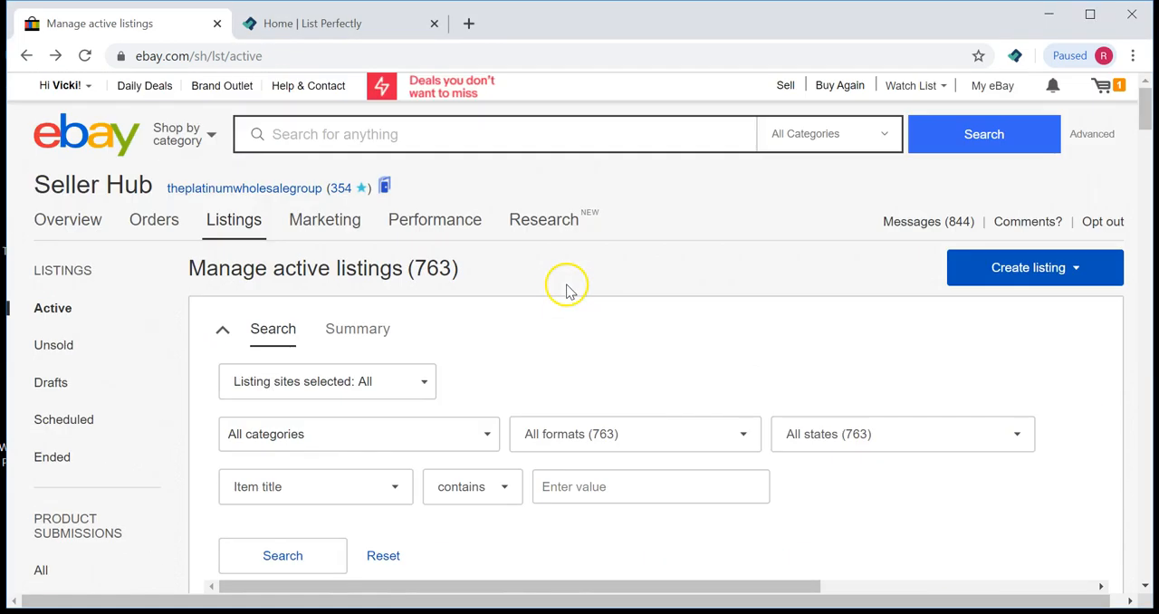
click(468, 23)
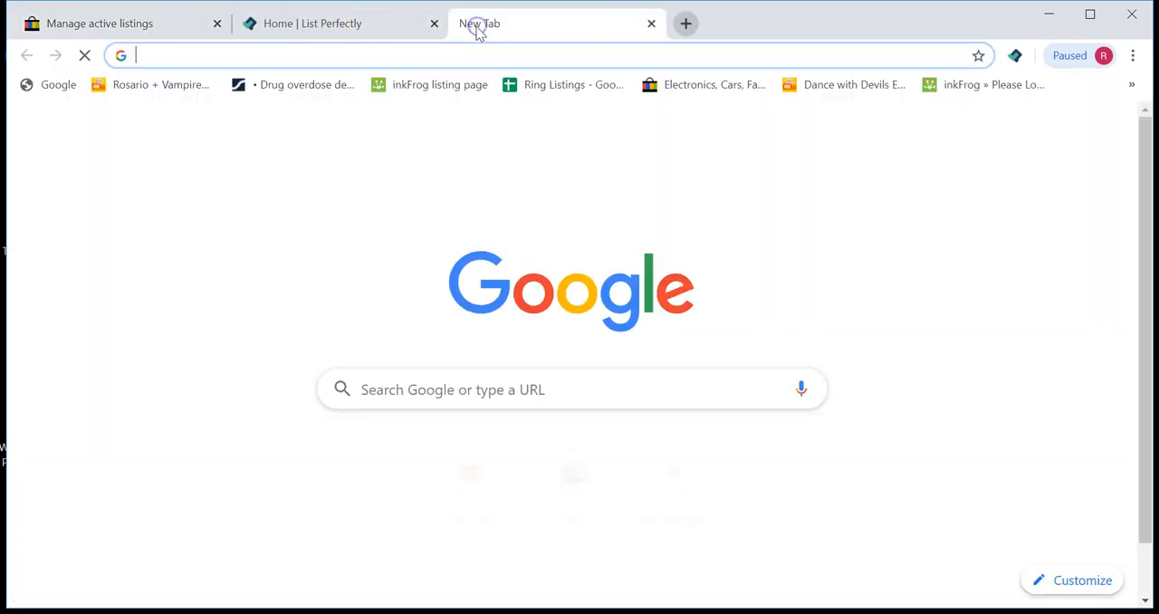
text(mer)
key(Return)
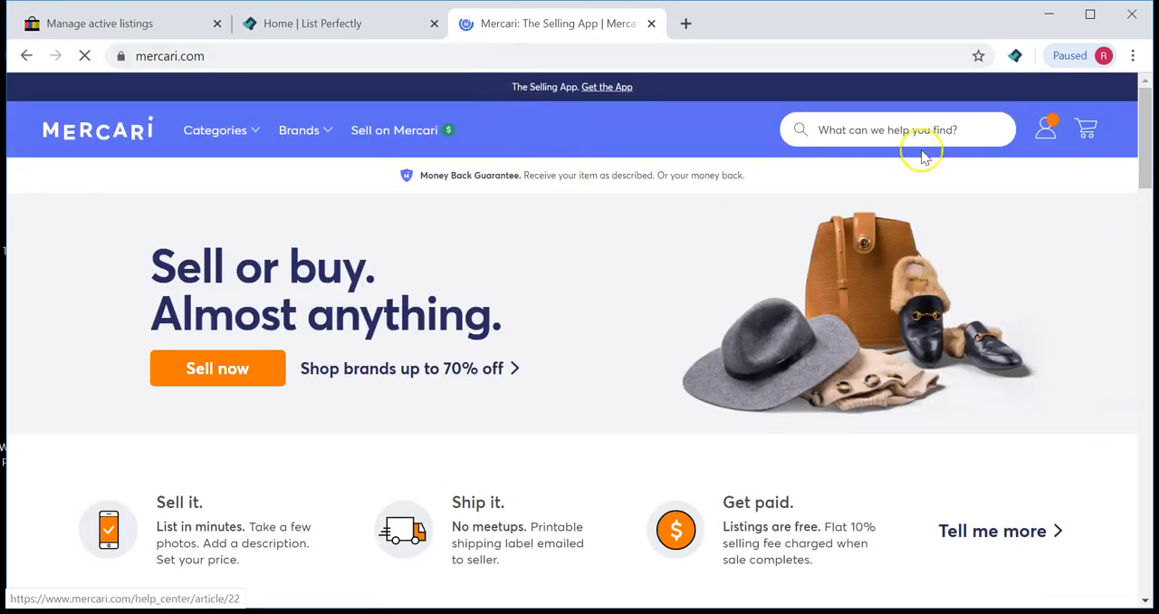
Step: Open My listings on Mercari and browse the active listings
mouse_move(1041, 134)
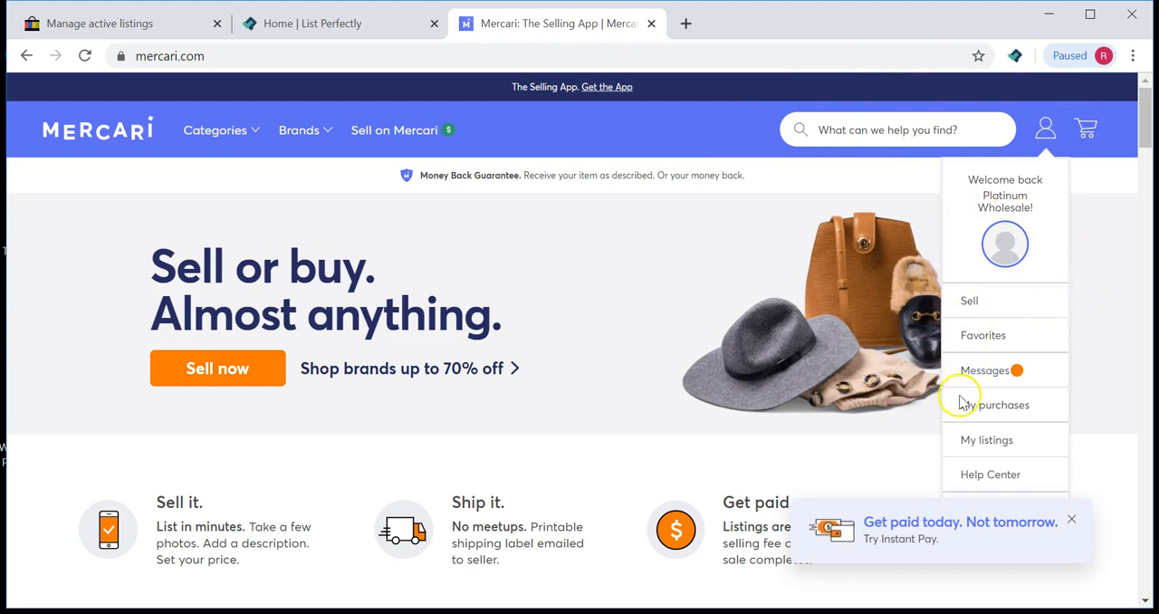
click(987, 441)
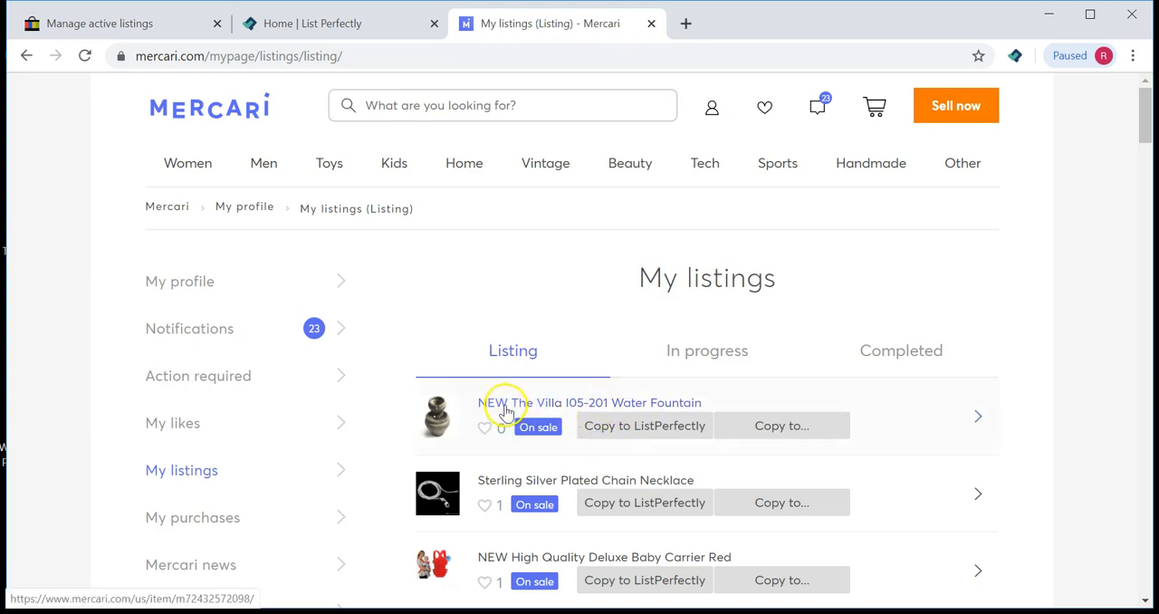
scroll(464, 301, down, 8)
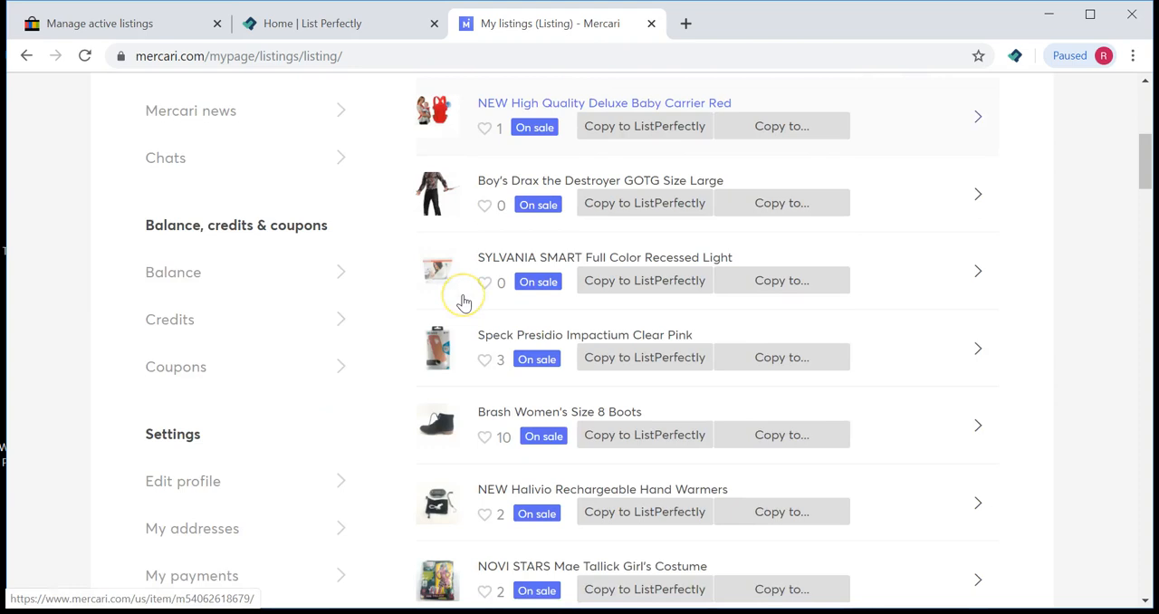
scroll(464, 301, down, 15)
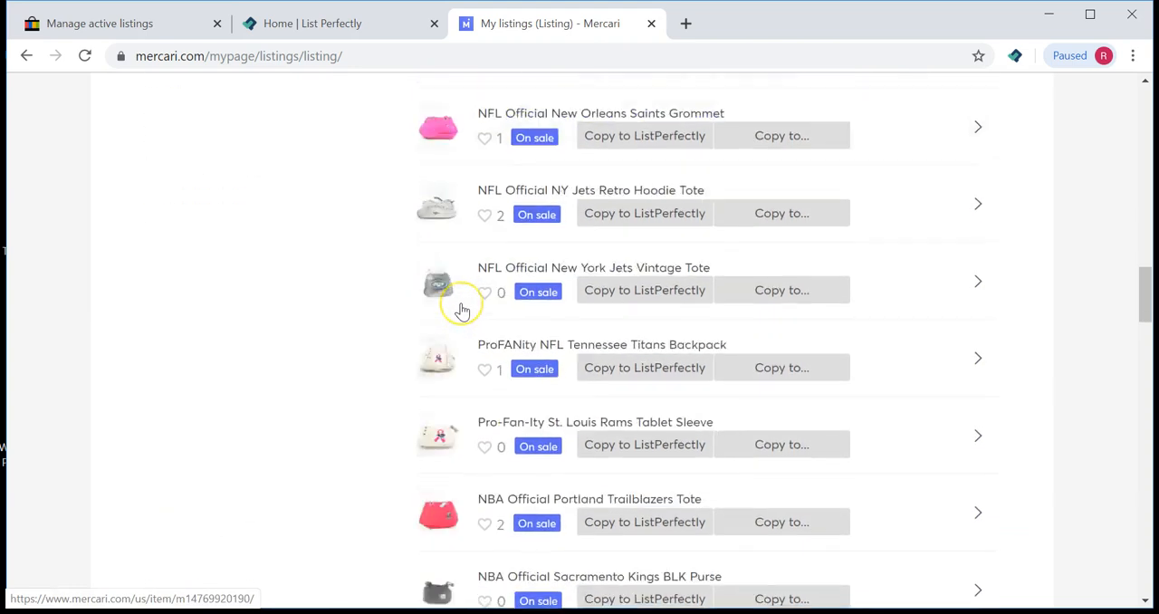
scroll(462, 312, down, 6)
scroll(462, 312, up, 4)
scroll(462, 312, up, 20)
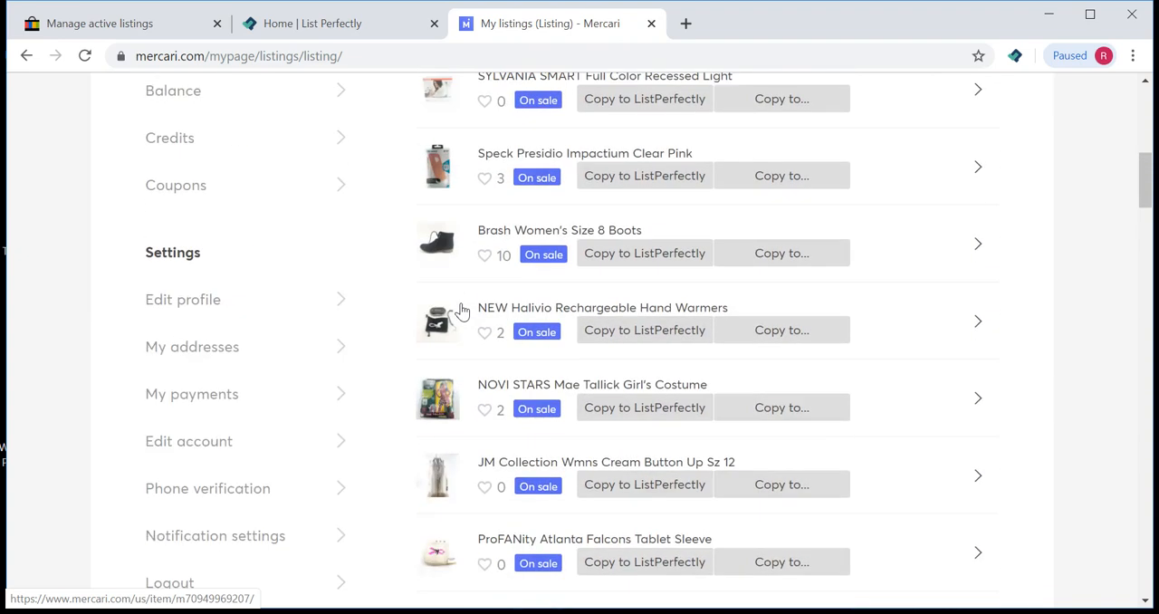
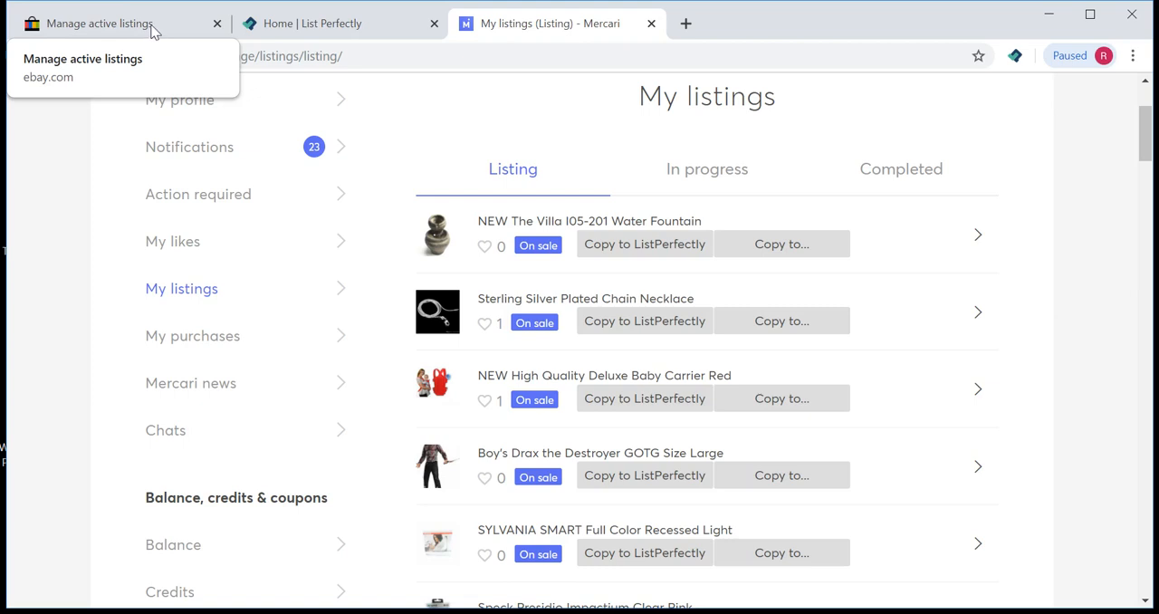
Step: Switch to the eBay tab and navigate it to open.inkfrog.com
click(152, 31)
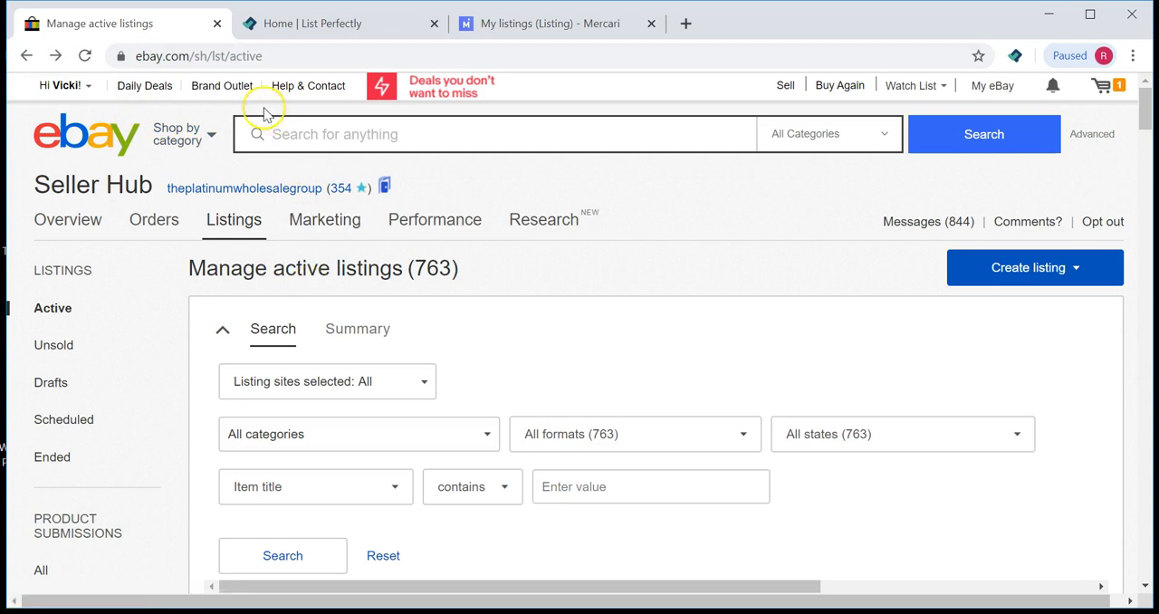
mouse_move(409, 237)
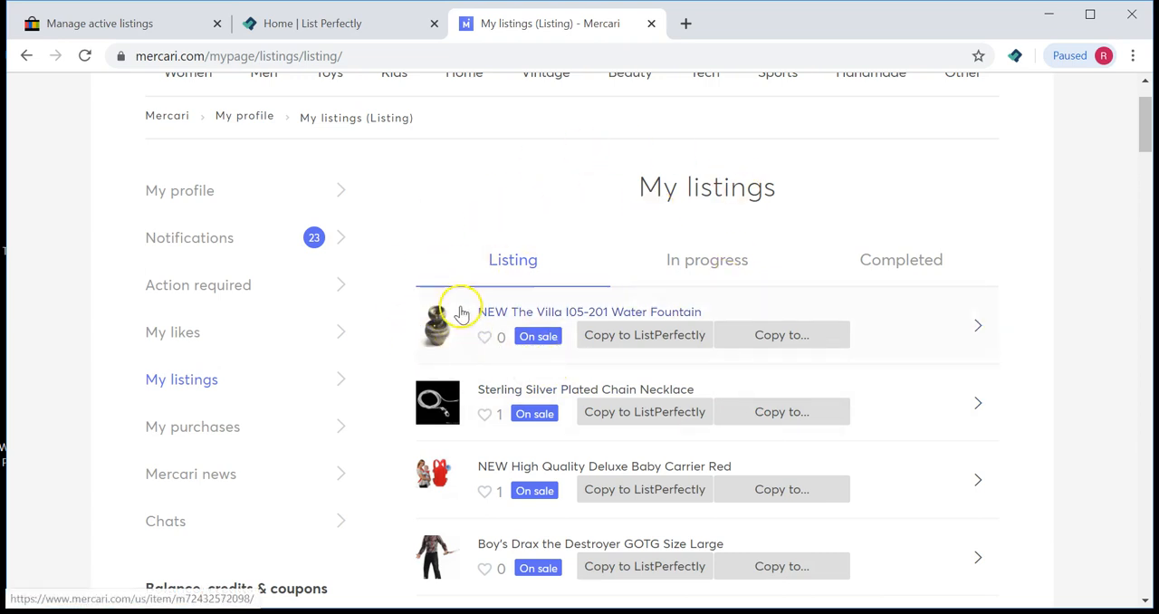
click(148, 27)
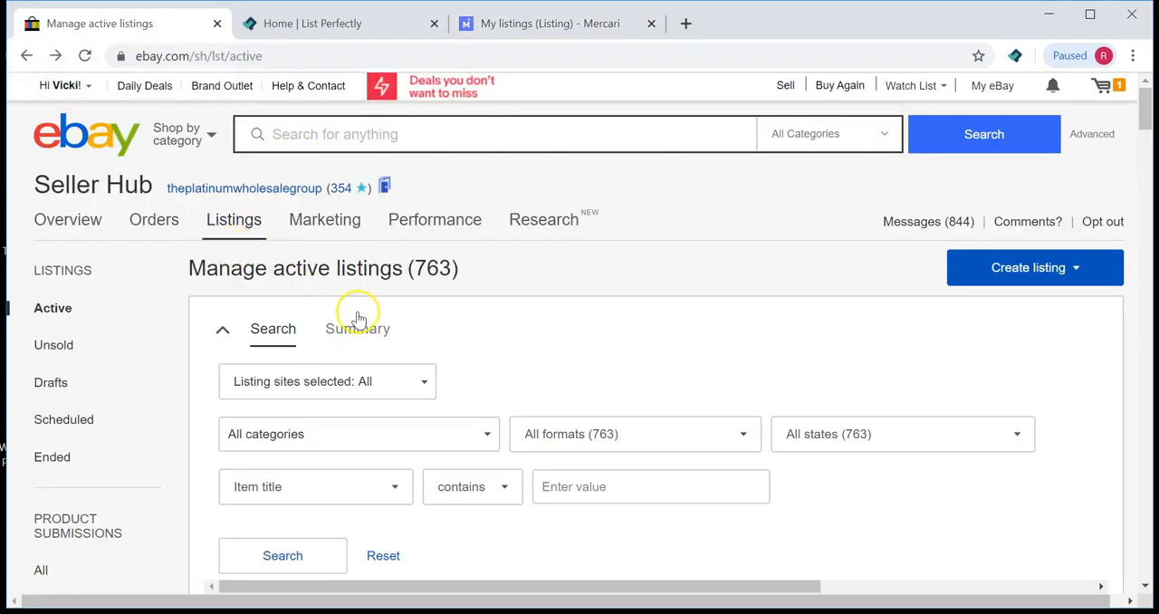
click(229, 56)
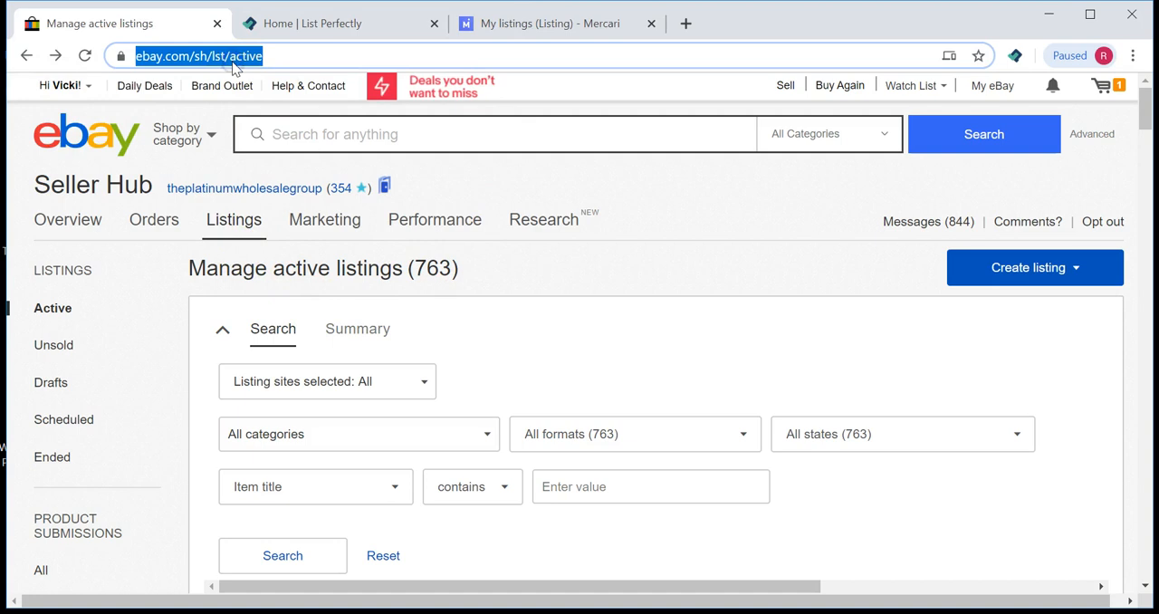
text(ink)
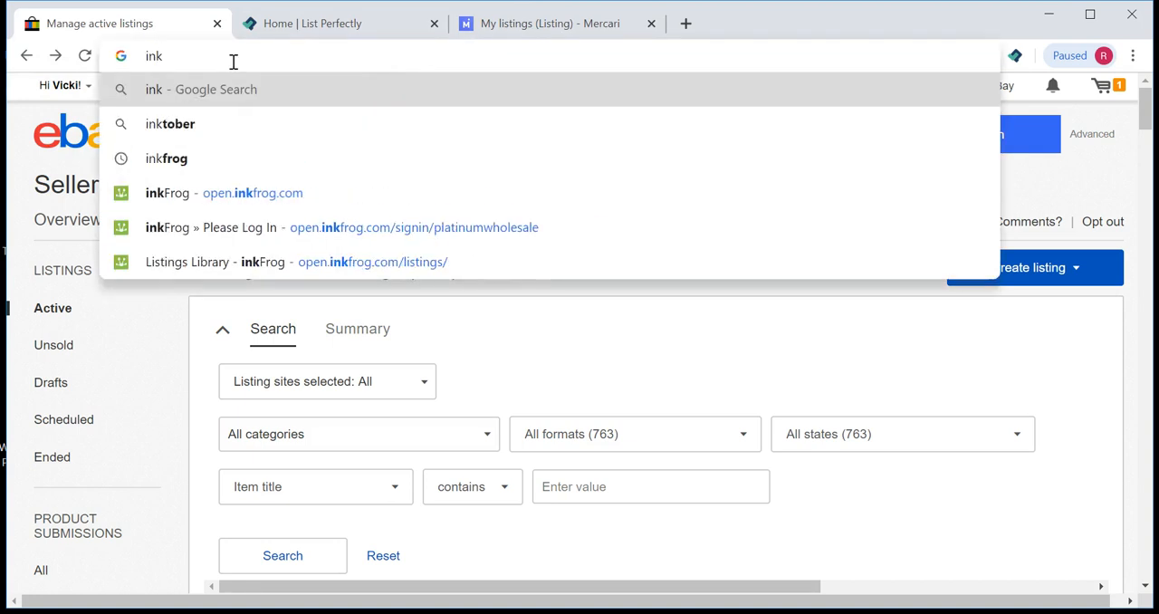
click(269, 204)
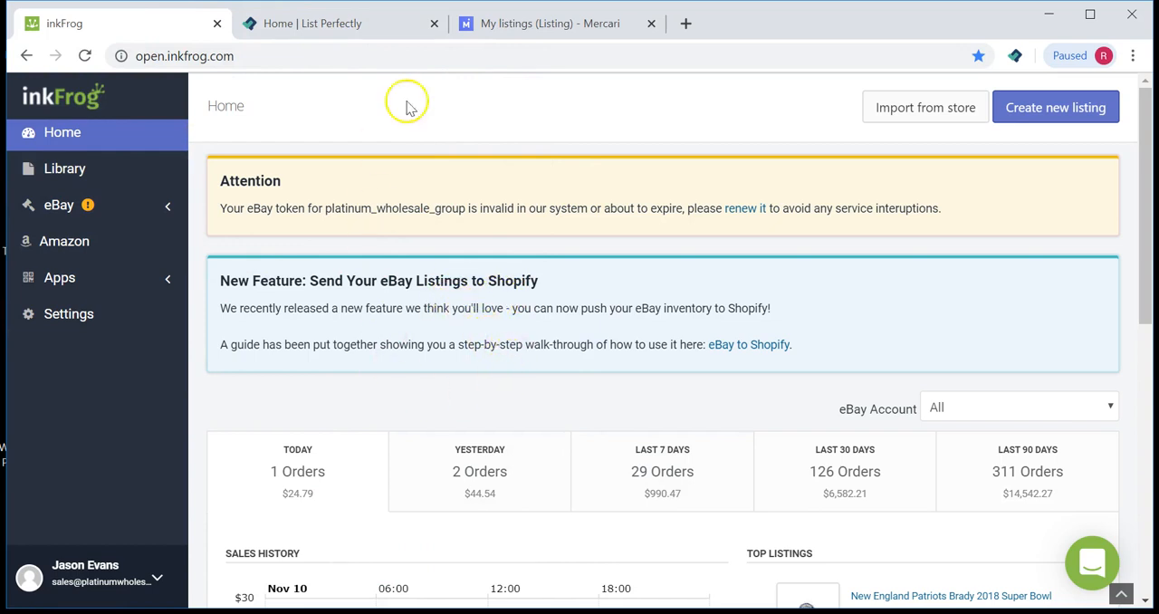
Step: Open the inkFrog listing library and search it for fountain
click(78, 172)
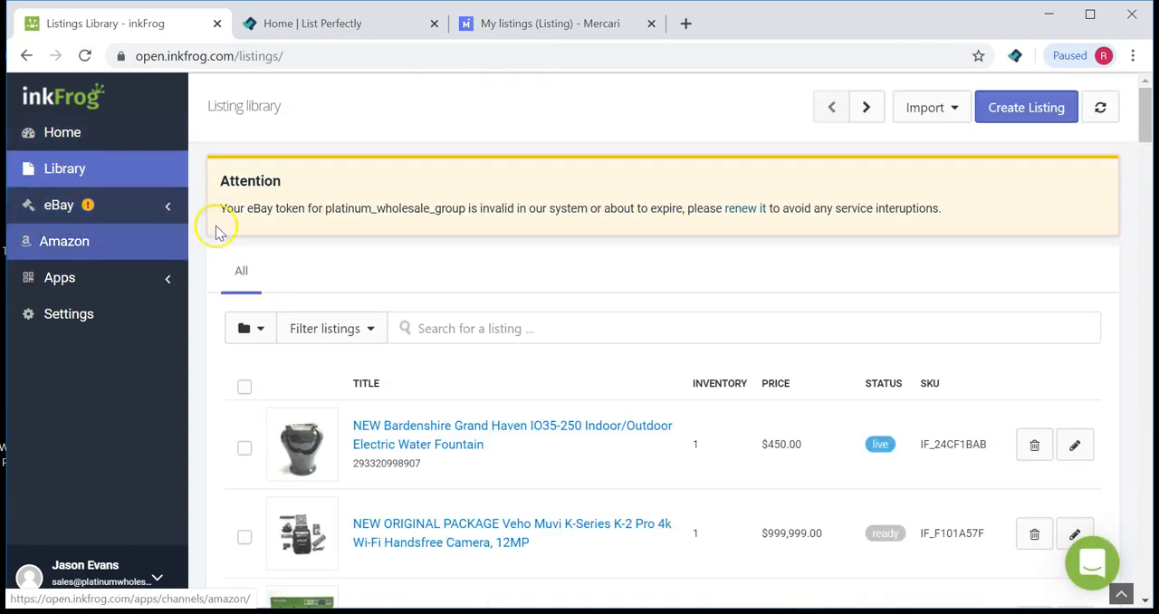
click(429, 333)
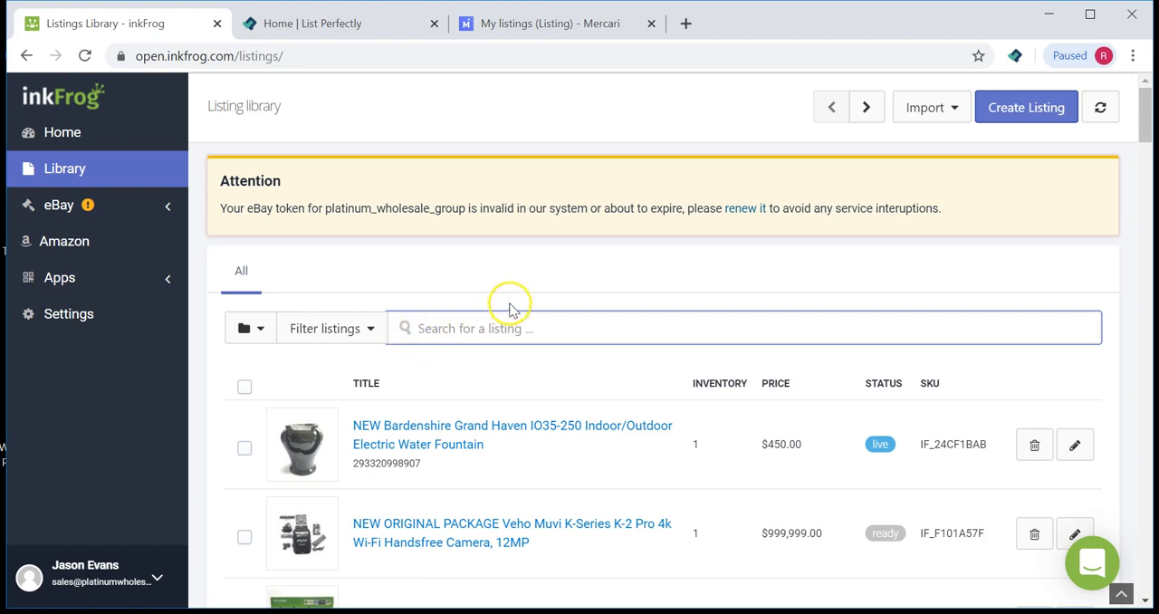
click(518, 22)
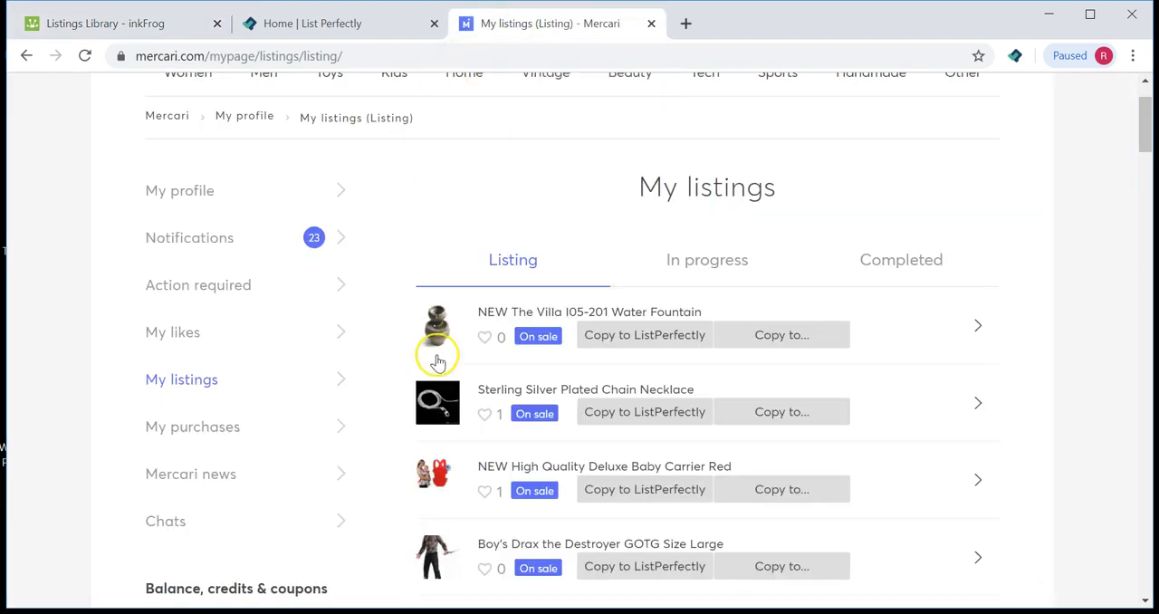
click(57, 29)
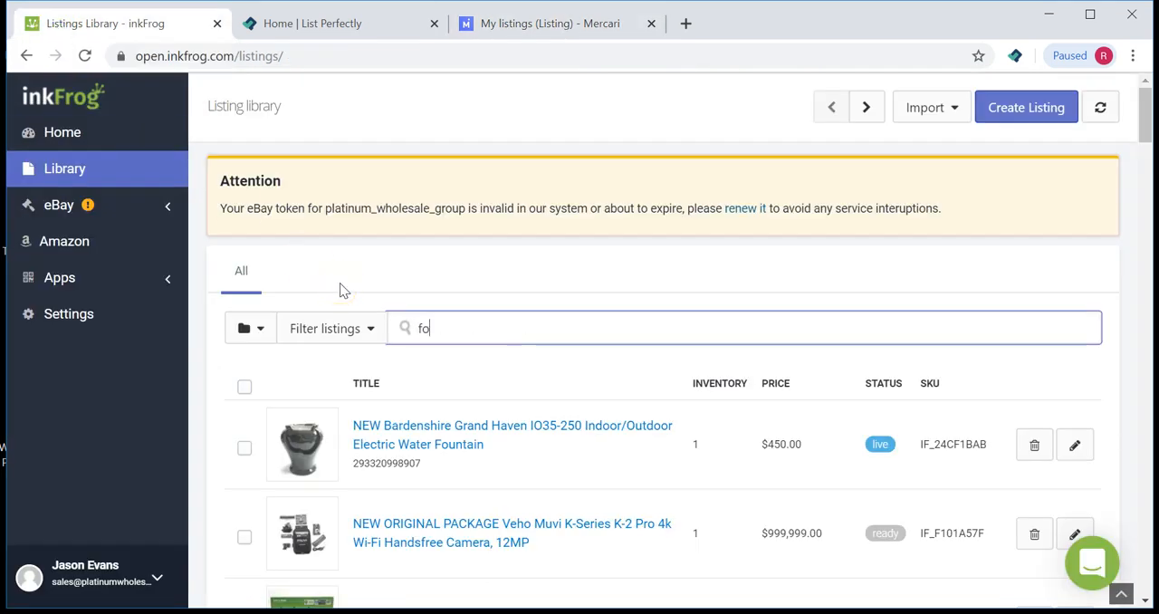
key(Return)
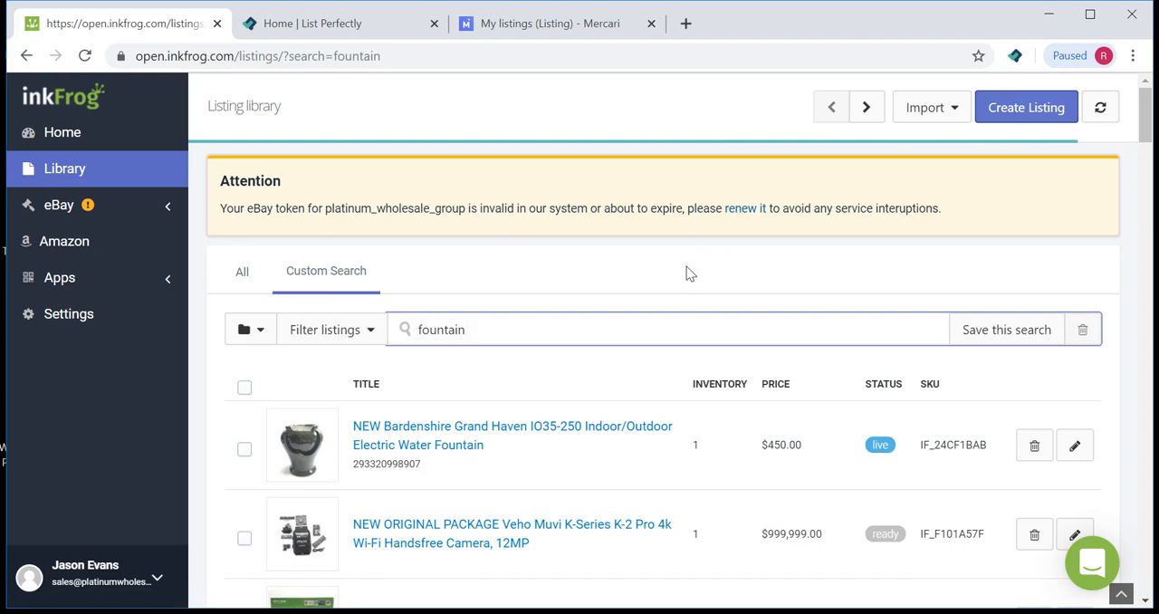
scroll(774, 316, down, 3)
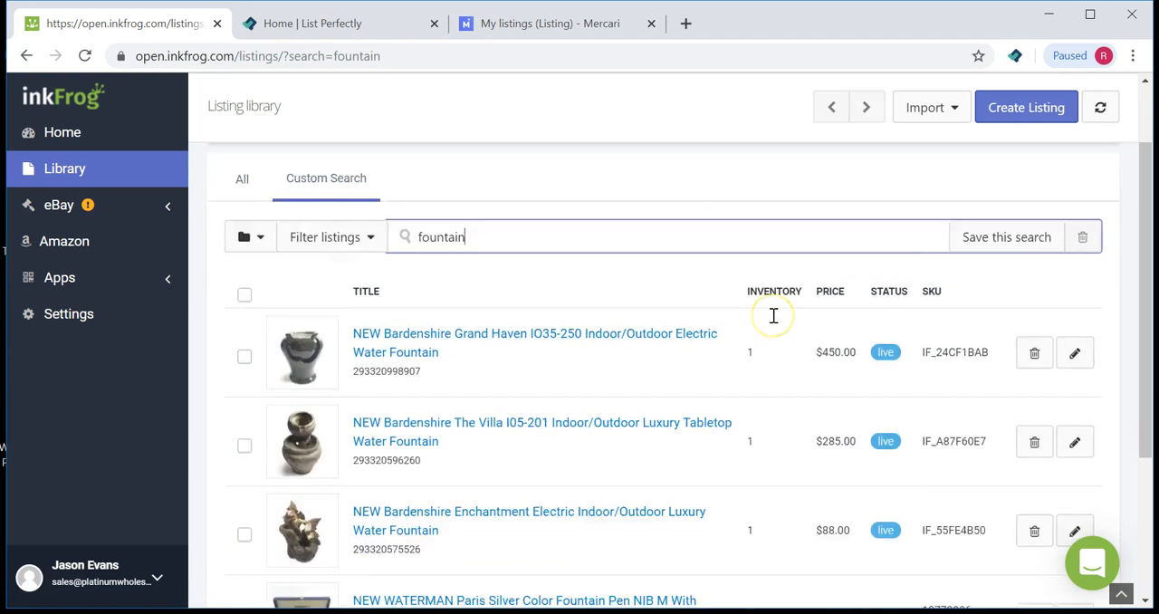
scroll(773, 315, down, 1)
scroll(670, 482, up, 3)
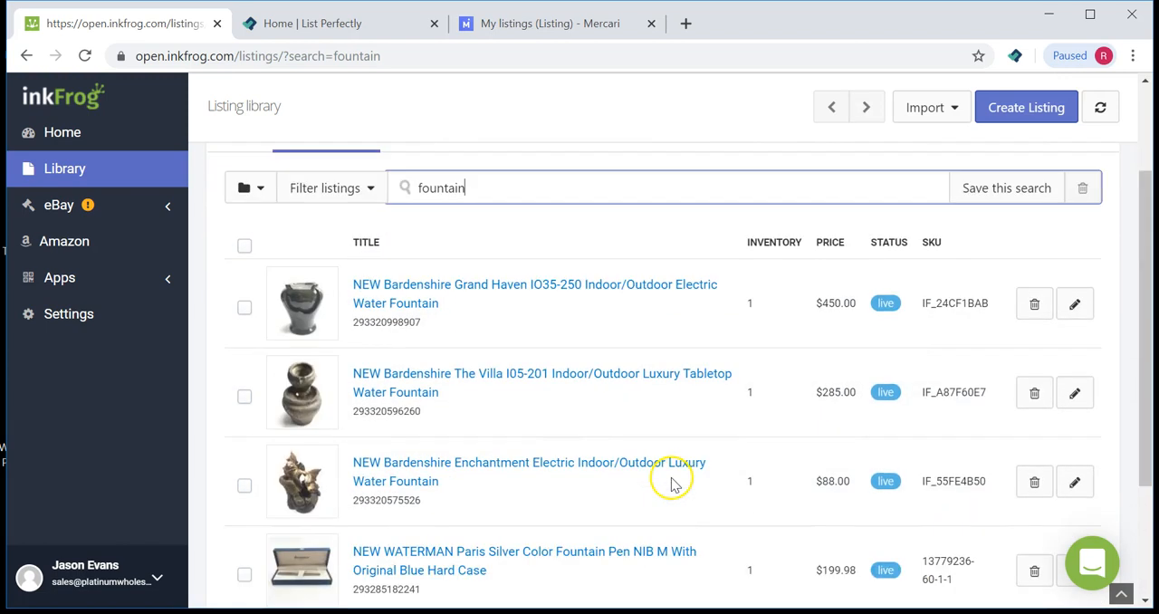
Step: Open the NEW Bardenshire The Villa I05-201 fountain listing in the inkFrog editor
click(546, 24)
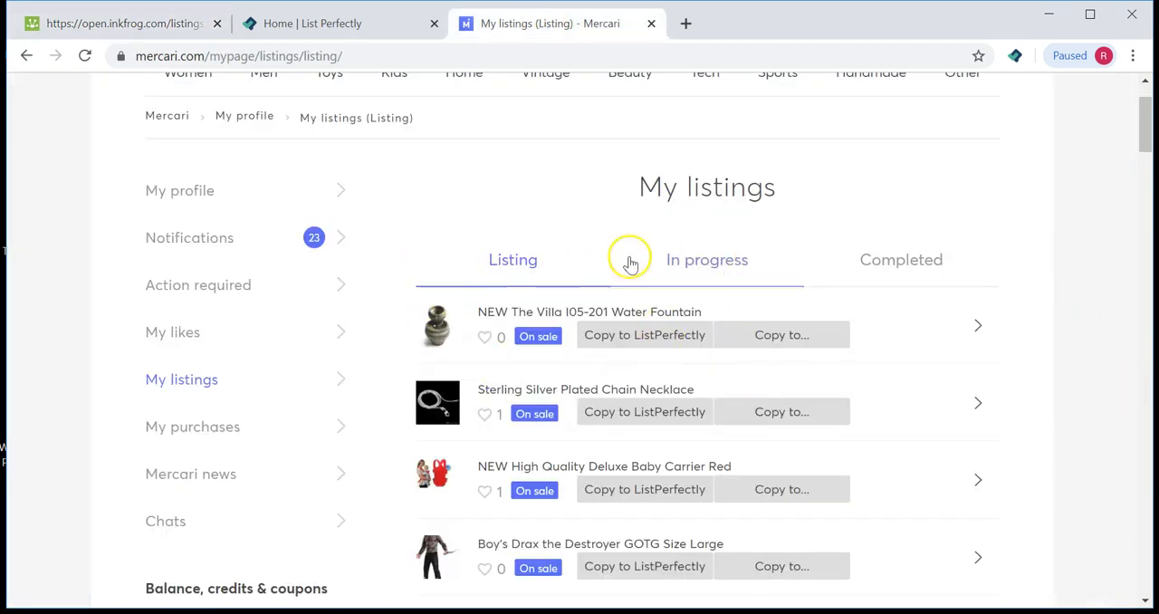
click(152, 28)
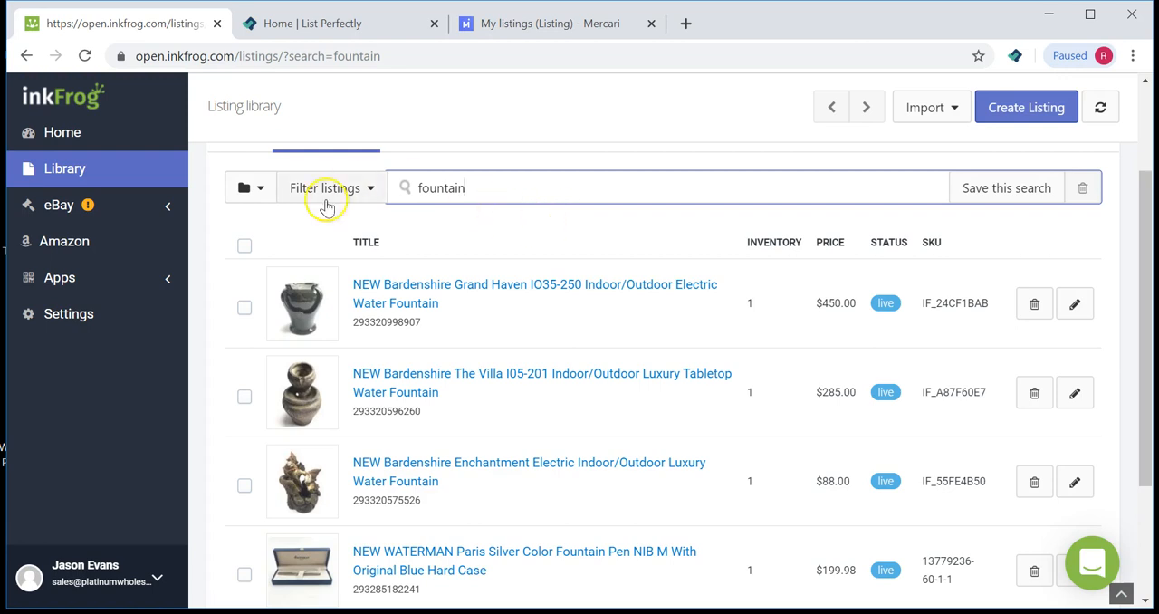
click(405, 381)
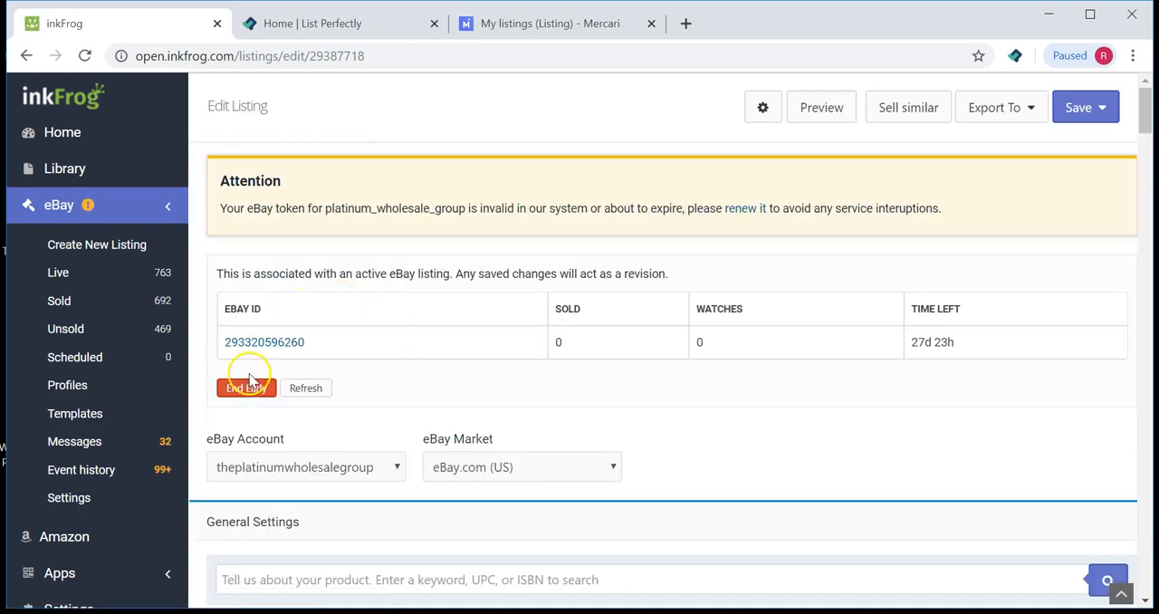
click(248, 389)
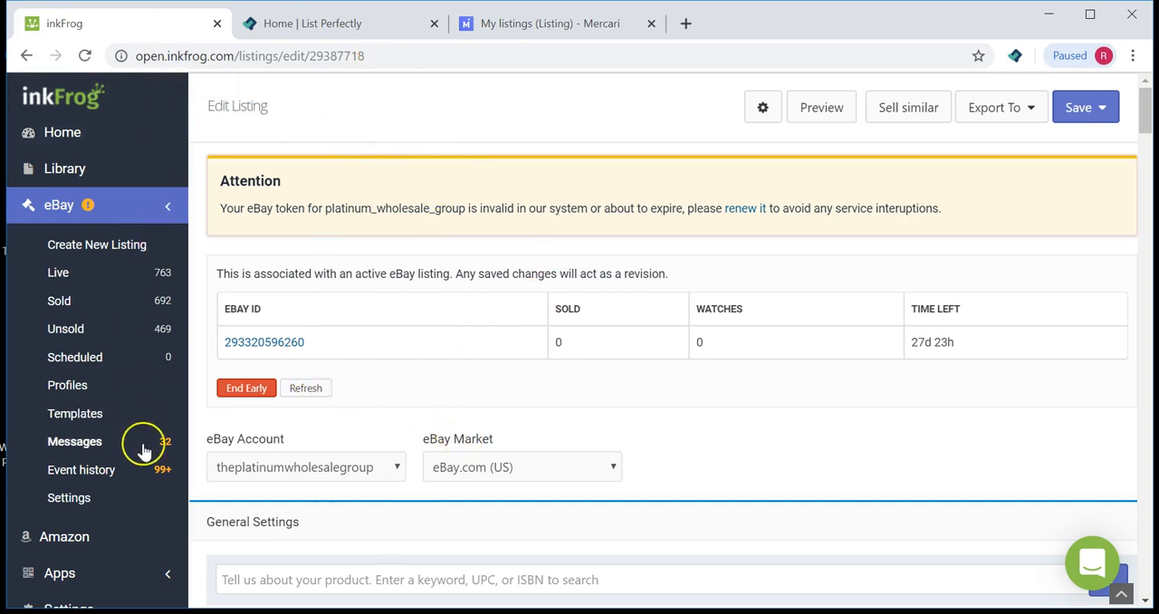
Step: Open a new tab and go to the Poshmark home feed at poshmark.com
click(686, 33)
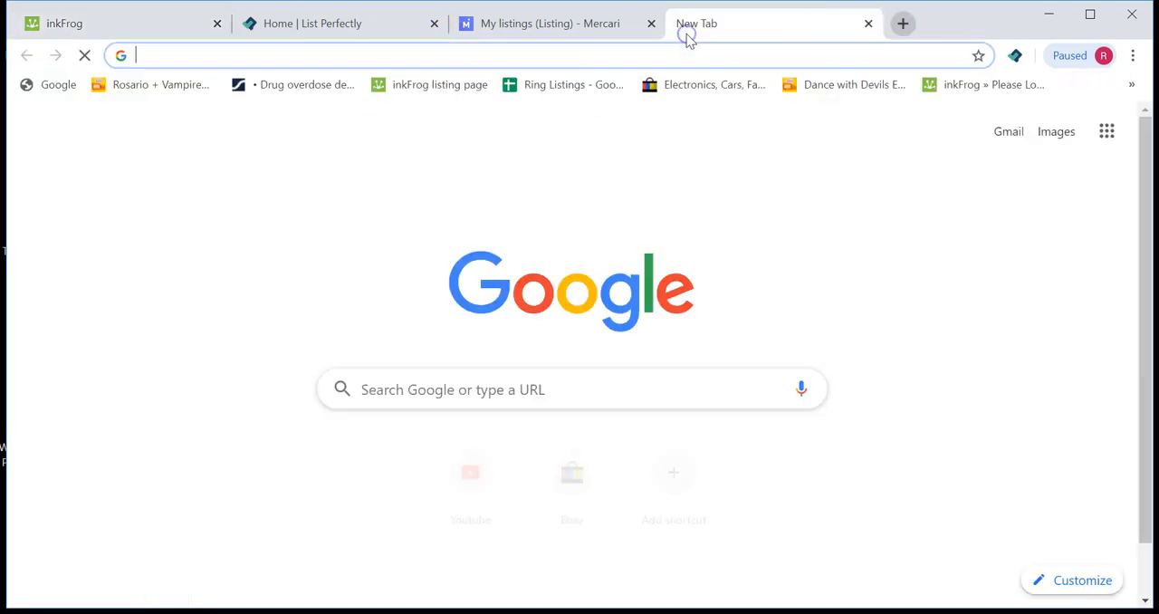
text(poshmark)
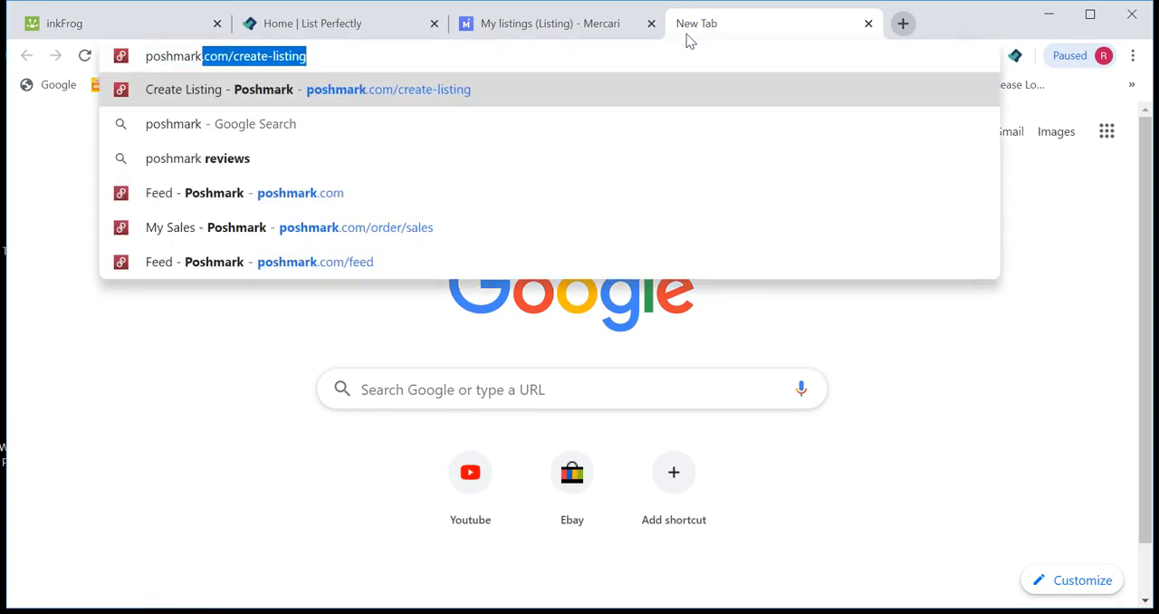
key(Return)
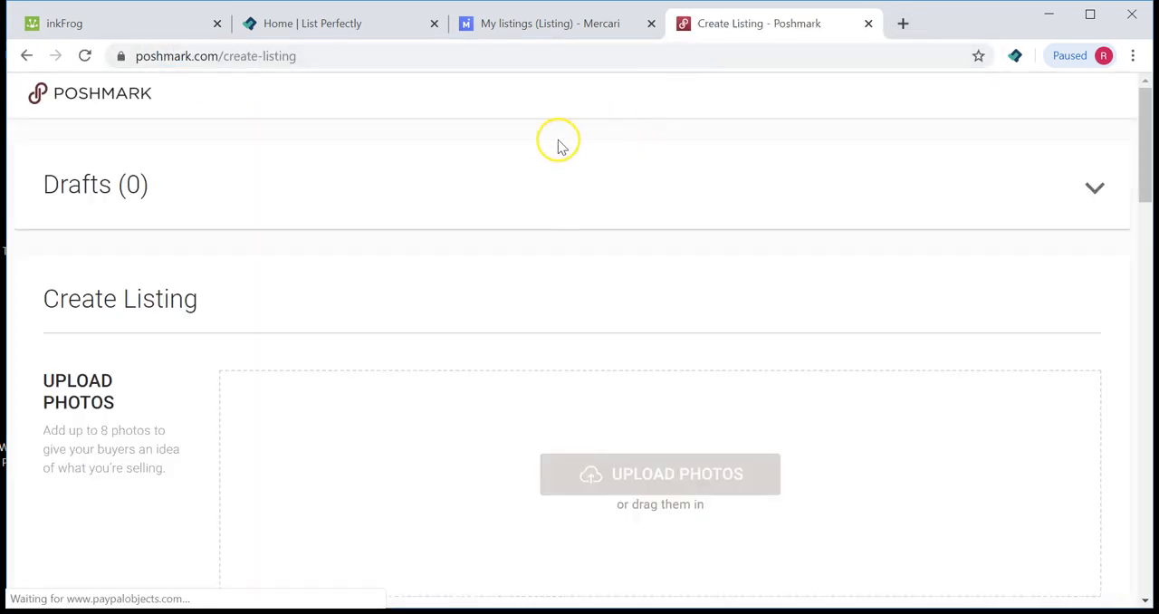
click(362, 57)
click(356, 58)
drag(355, 58, 262, 56)
key(BackSpace)
key(Return)
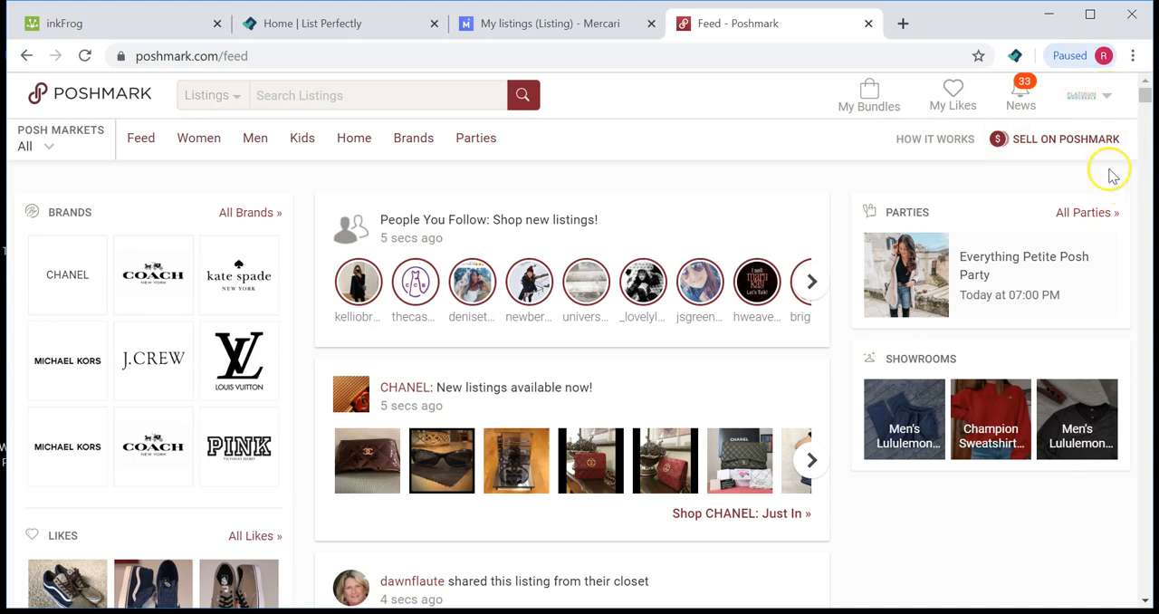
Step: Open My Closet on Poshmark and view The Villa I05-201 Water Fountain listing
click(1109, 99)
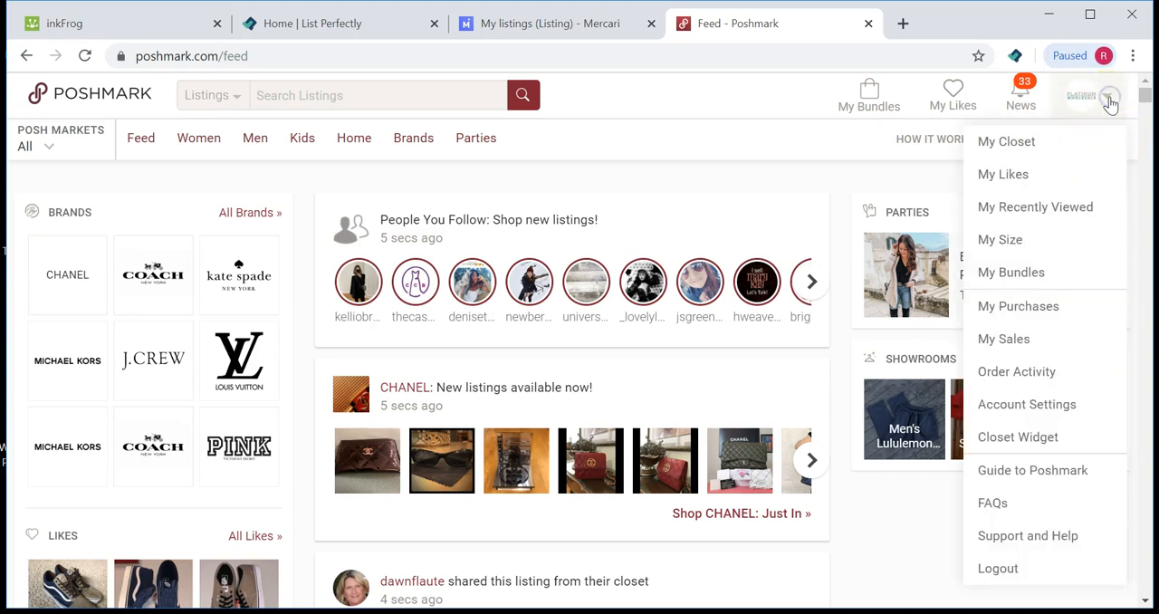
click(999, 145)
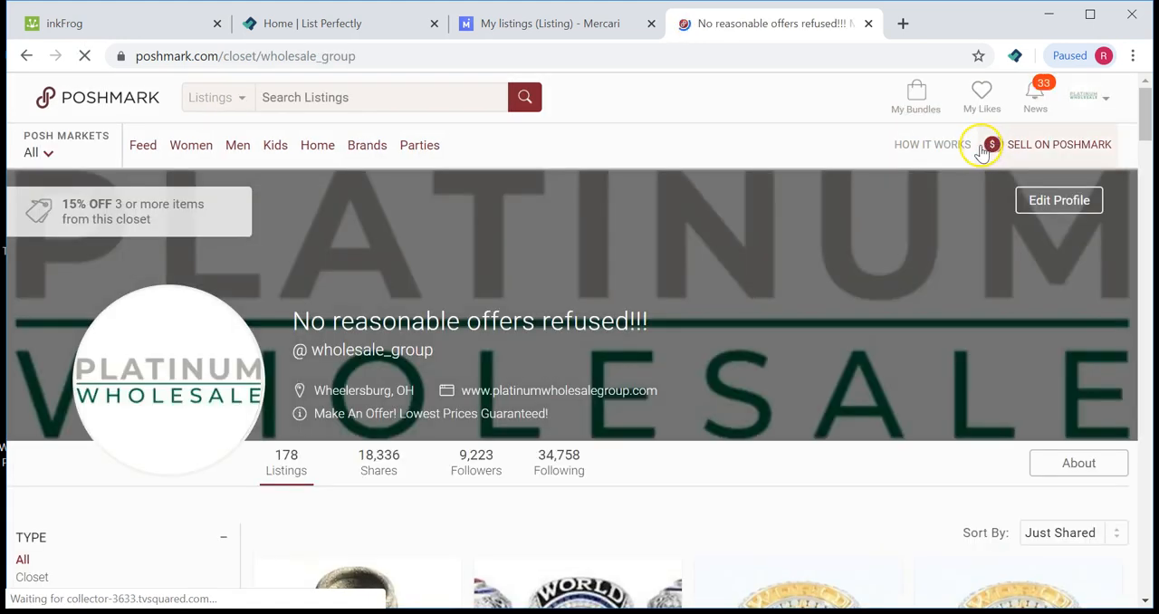
scroll(934, 186, down, 3)
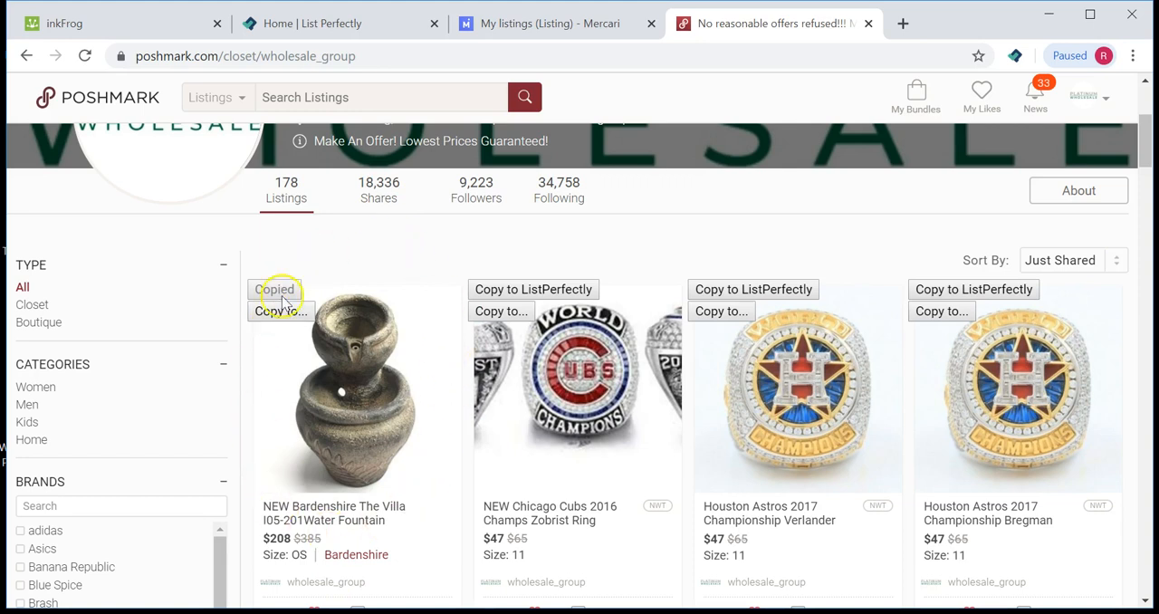
click(342, 380)
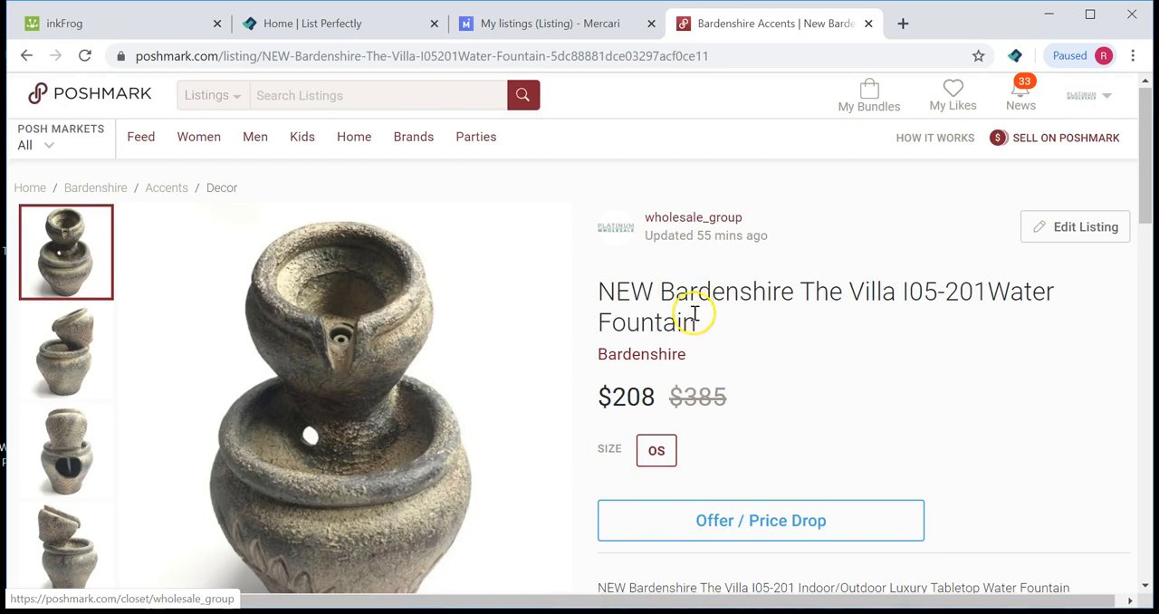
scroll(697, 317, down, 1)
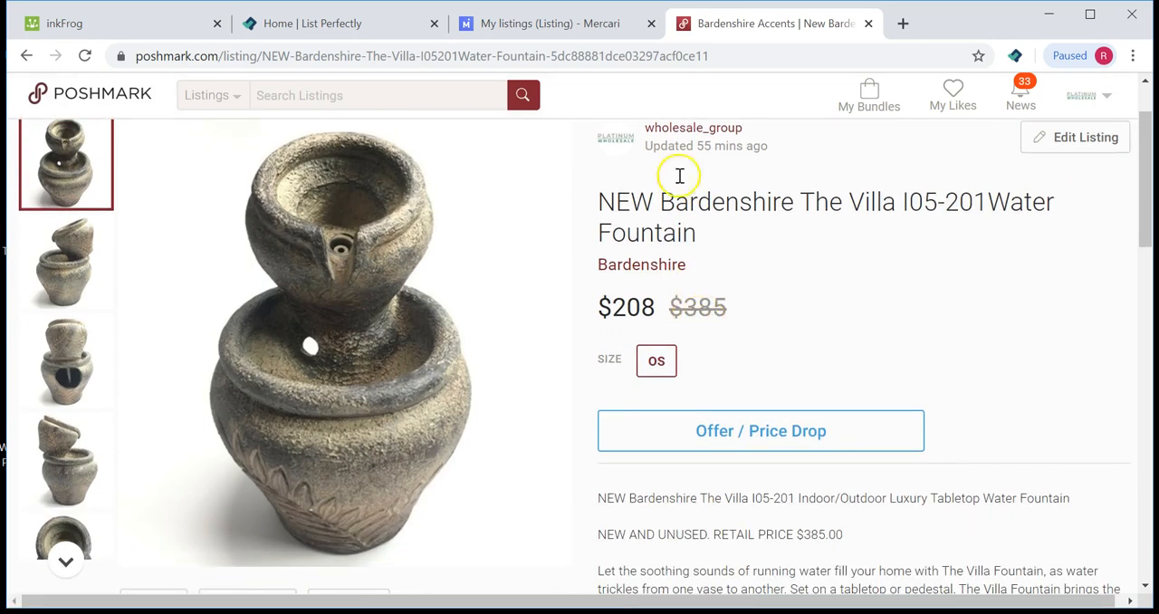
scroll(512, 295, down, 10)
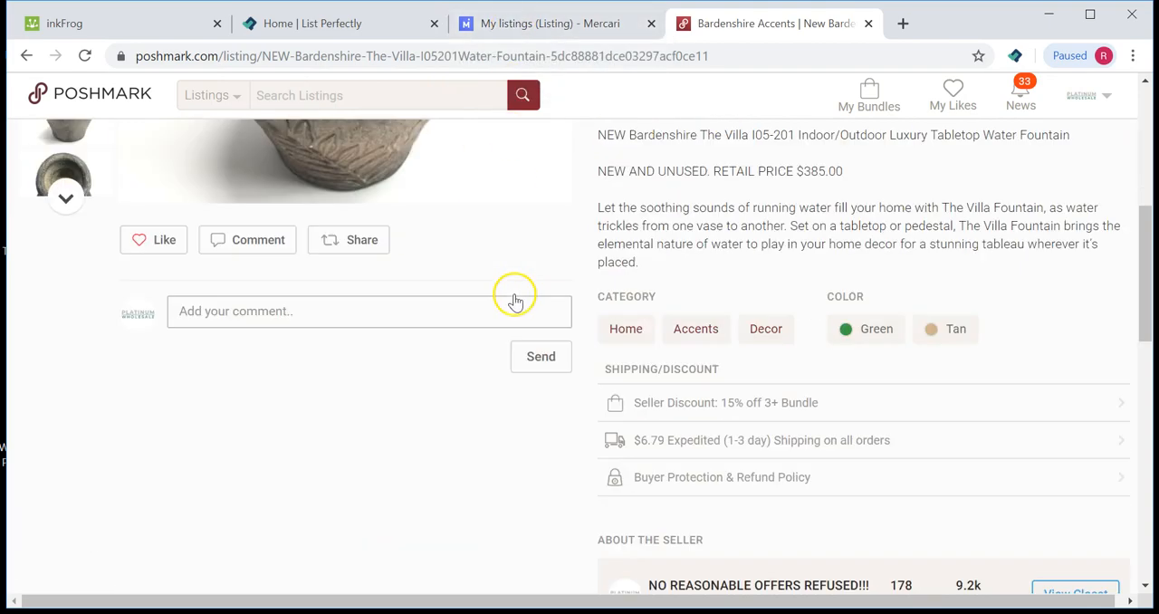
scroll(514, 294, down, 6)
scroll(515, 294, up, 11)
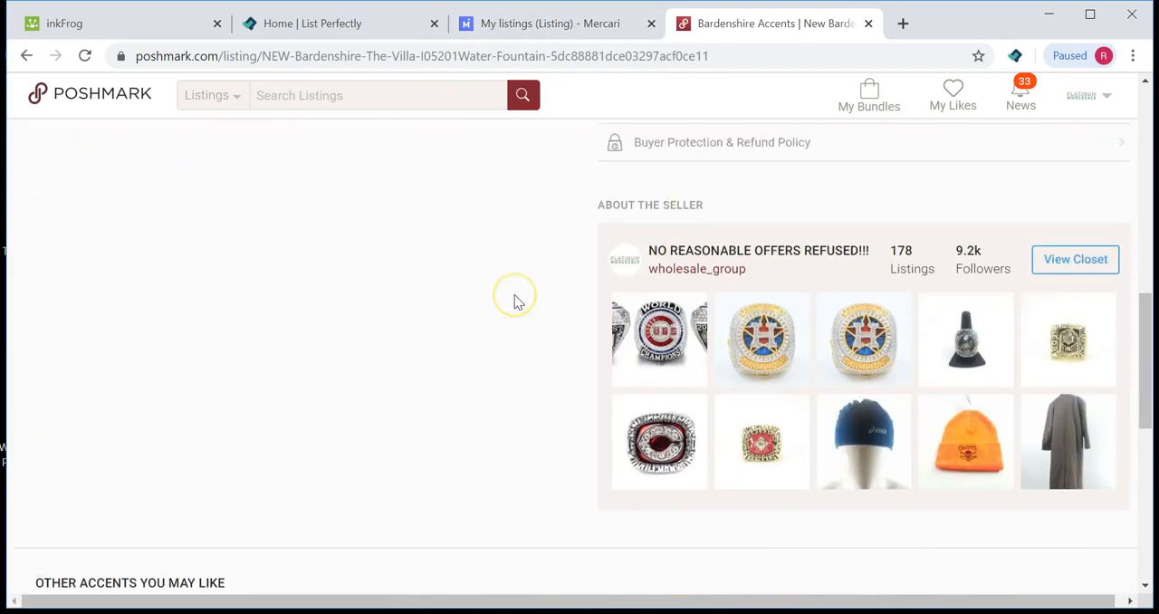
scroll(515, 299, up, 3)
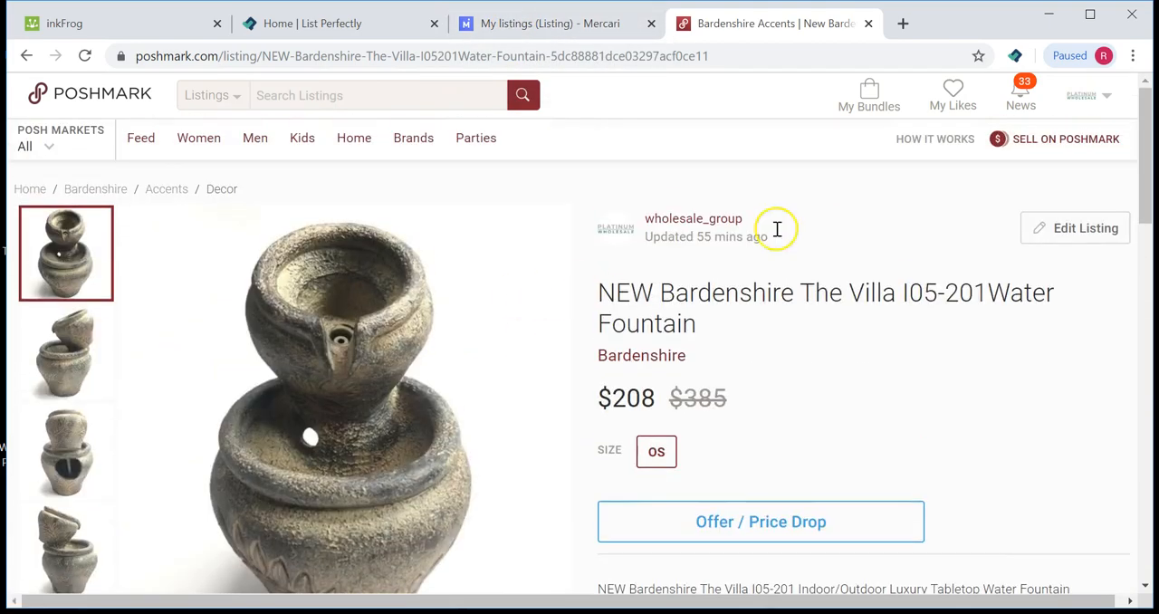
Step: Open Edit Listing for the Poshmark fountain listing and look through its fields
click(1056, 232)
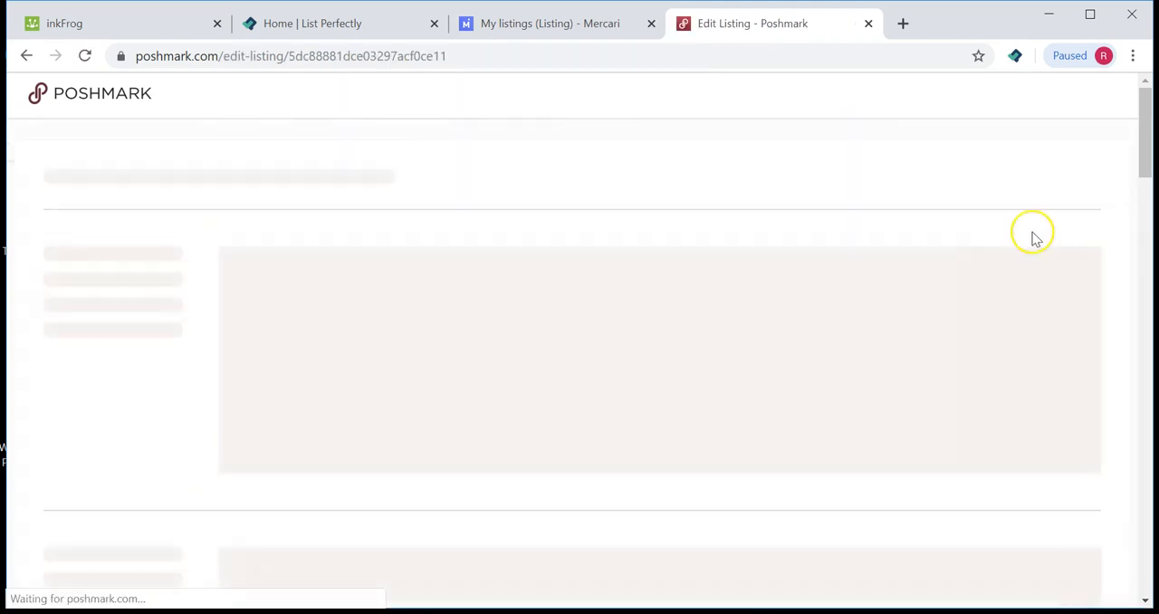
scroll(494, 213, down, 10)
scroll(495, 215, down, 10)
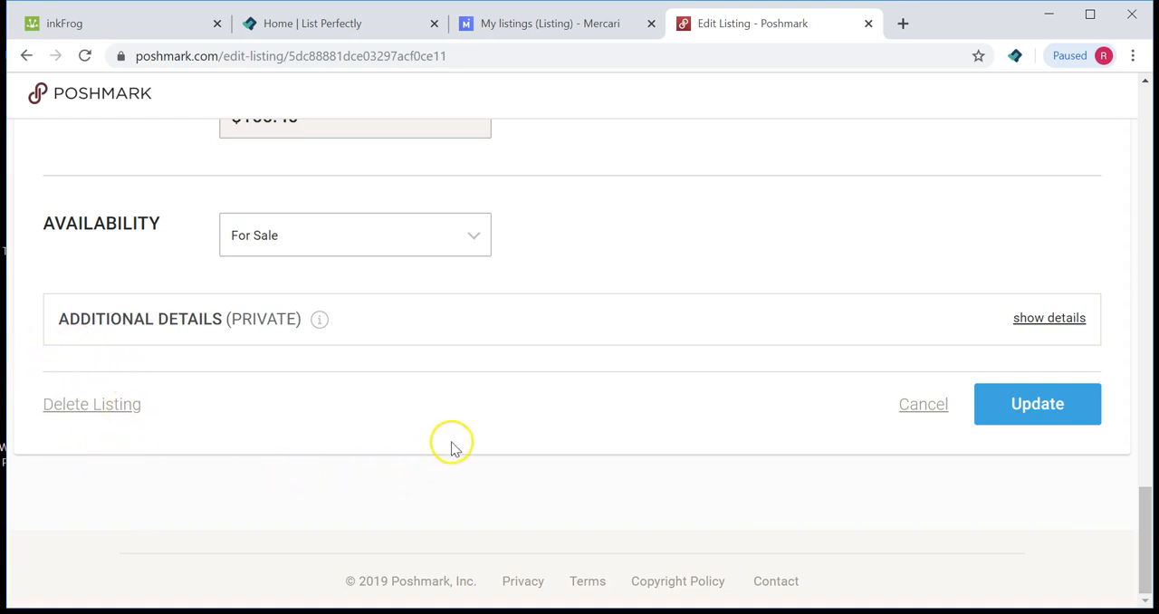
scroll(452, 445, up, 20)
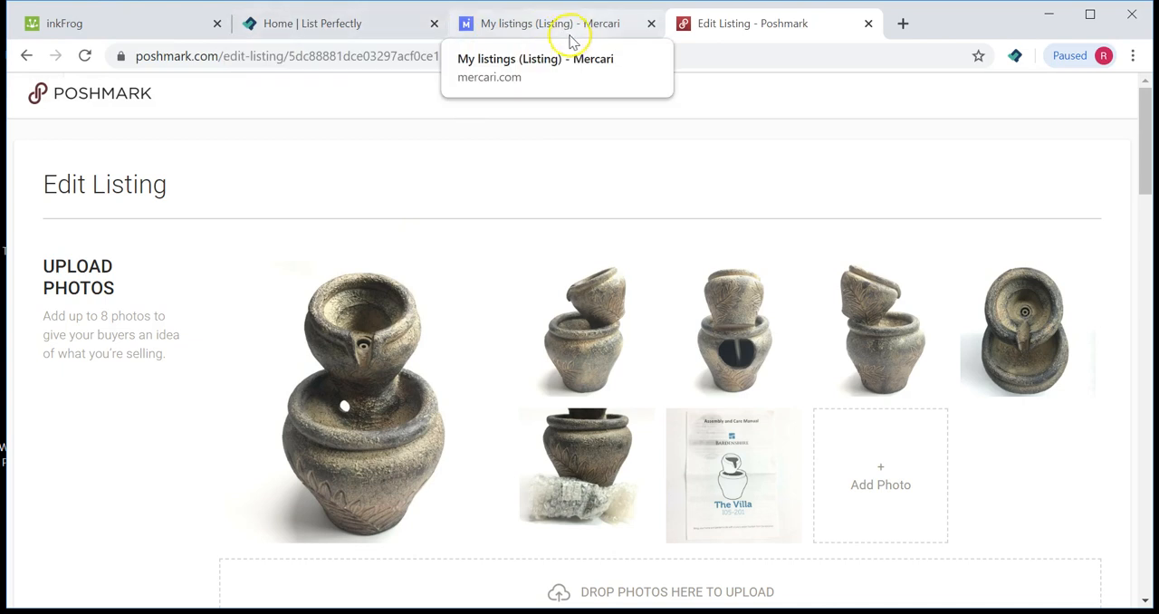
Step: Return to the inkFrog edit page for the Villa fountain listing
click(518, 30)
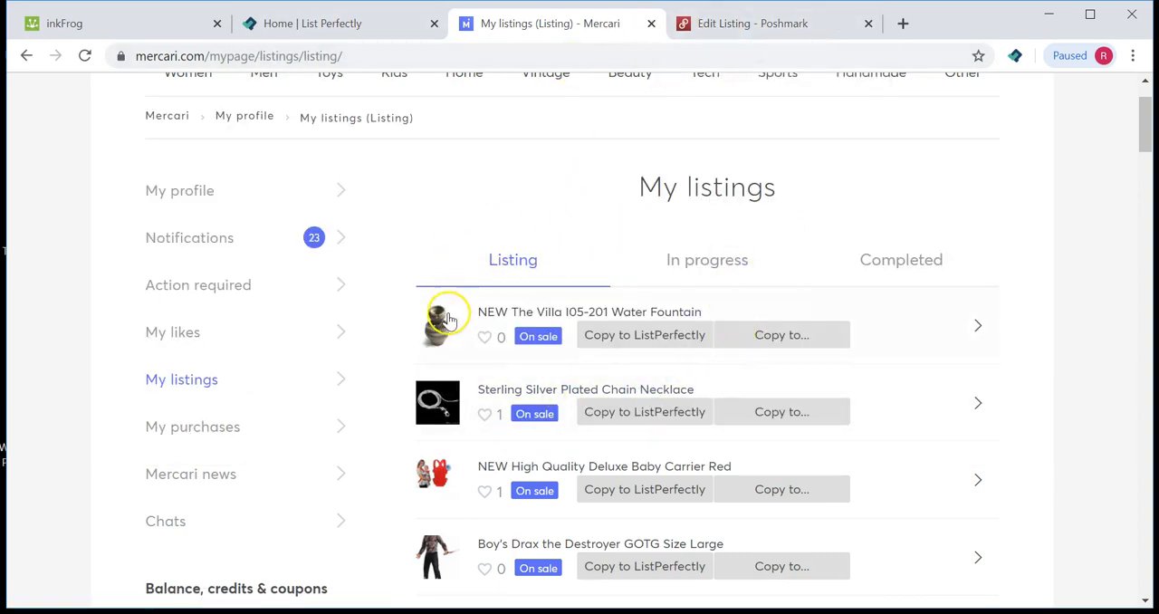
click(717, 326)
click(128, 28)
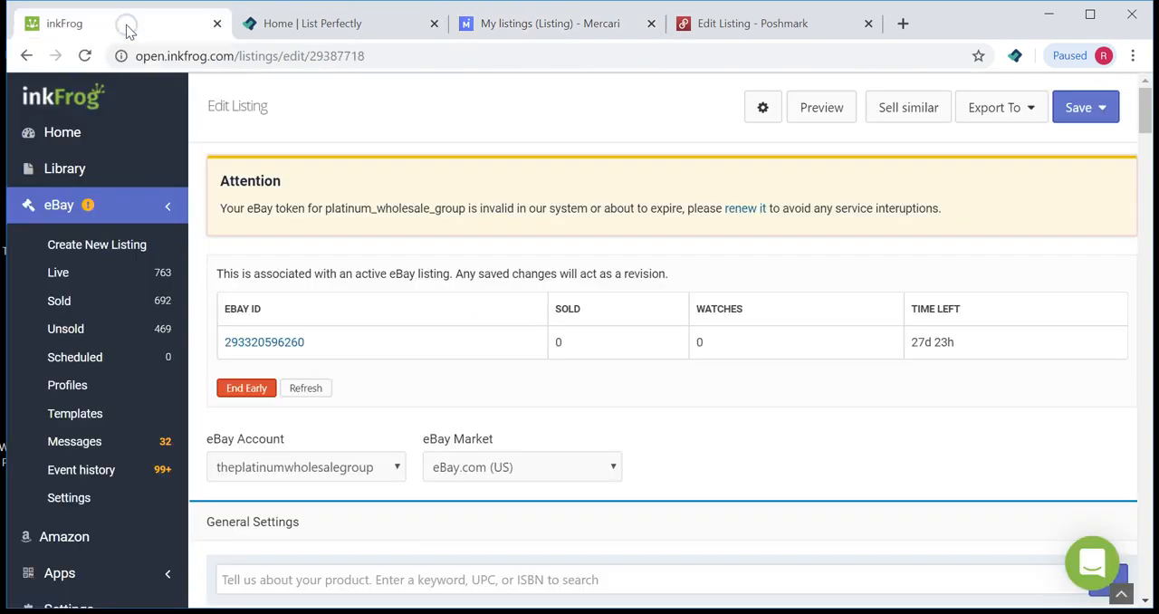
Step: Search the inkFrog library for fountain and open the Villa fountain listing's edit page
click(67, 170)
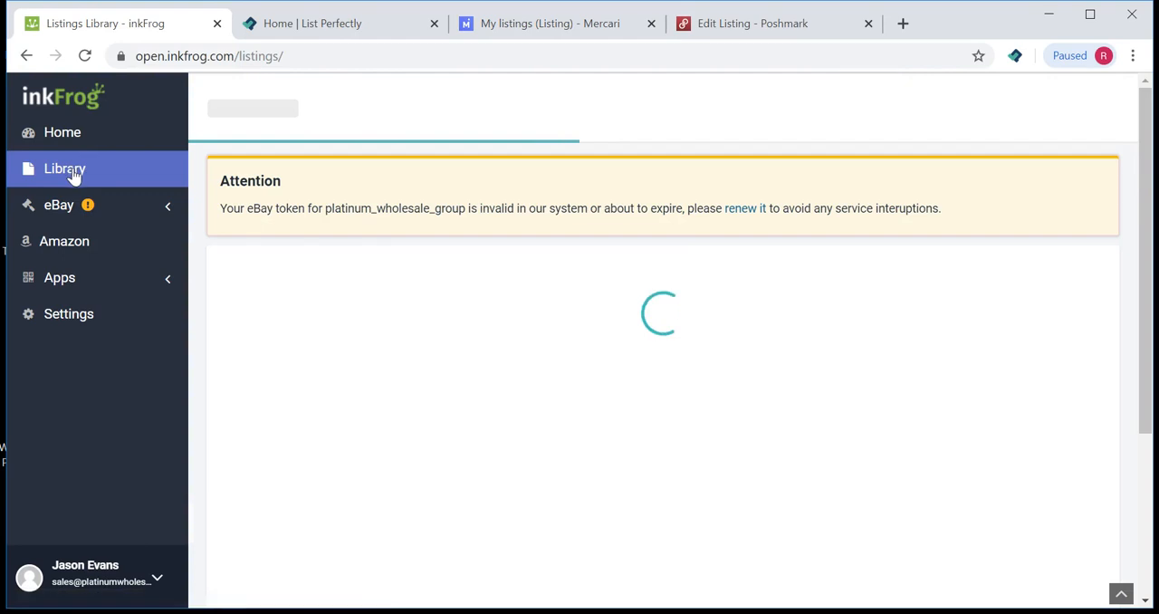
click(439, 323)
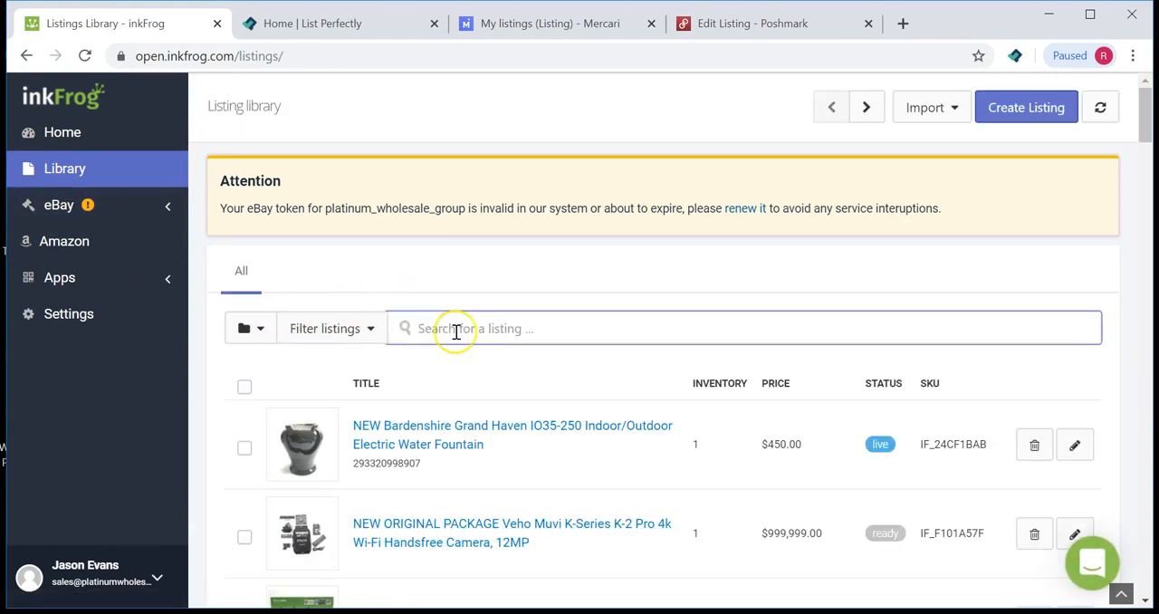
text(founta)
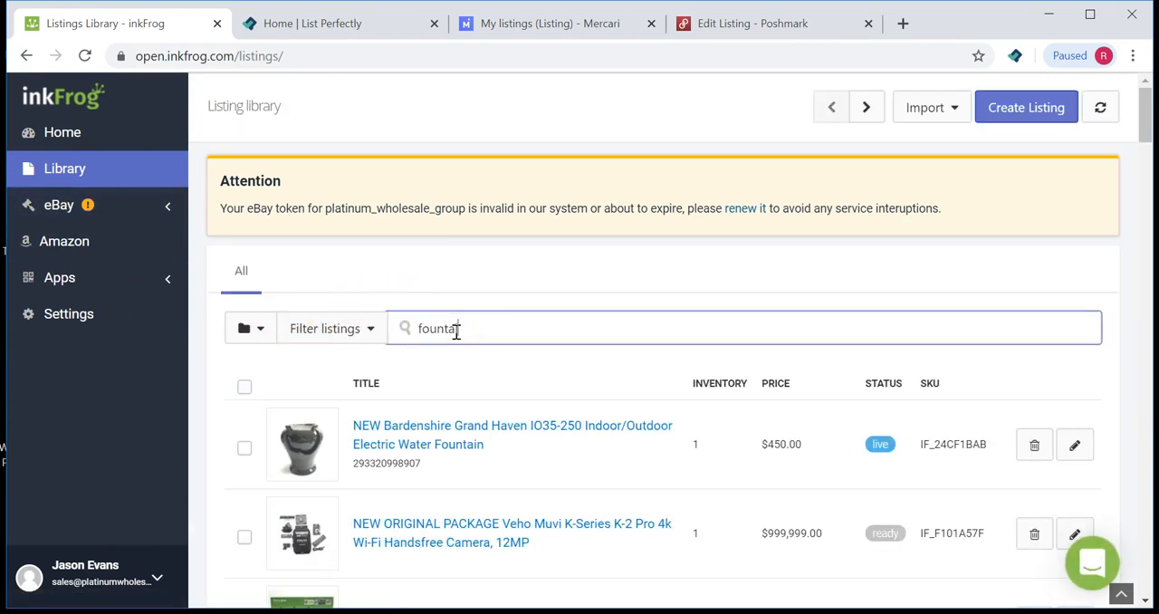
text(in)
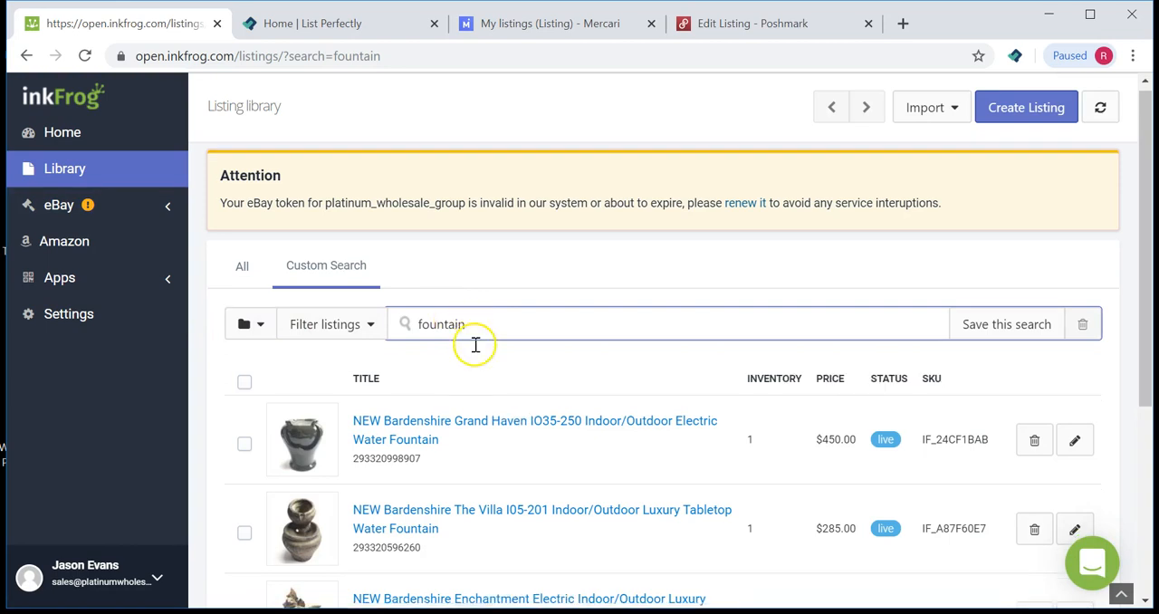
scroll(475, 344, down, 2)
click(403, 342)
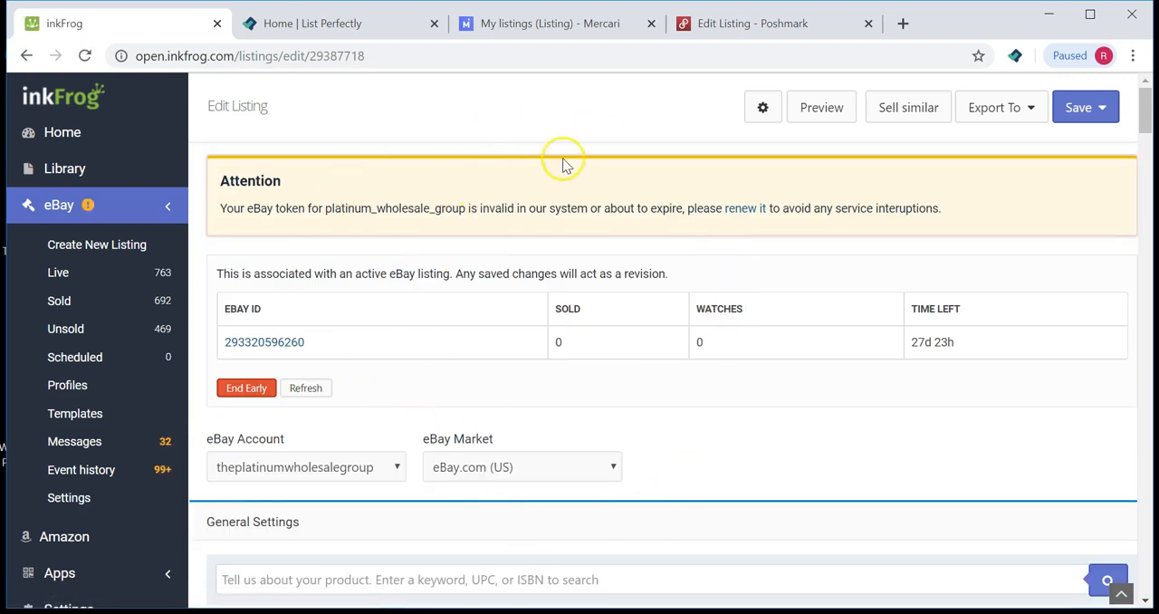
Step: Scroll through the Villa listing's edit page, reviewing its fields down to pricing and SKU
scroll(652, 412, down, 2)
scroll(652, 412, down, 10)
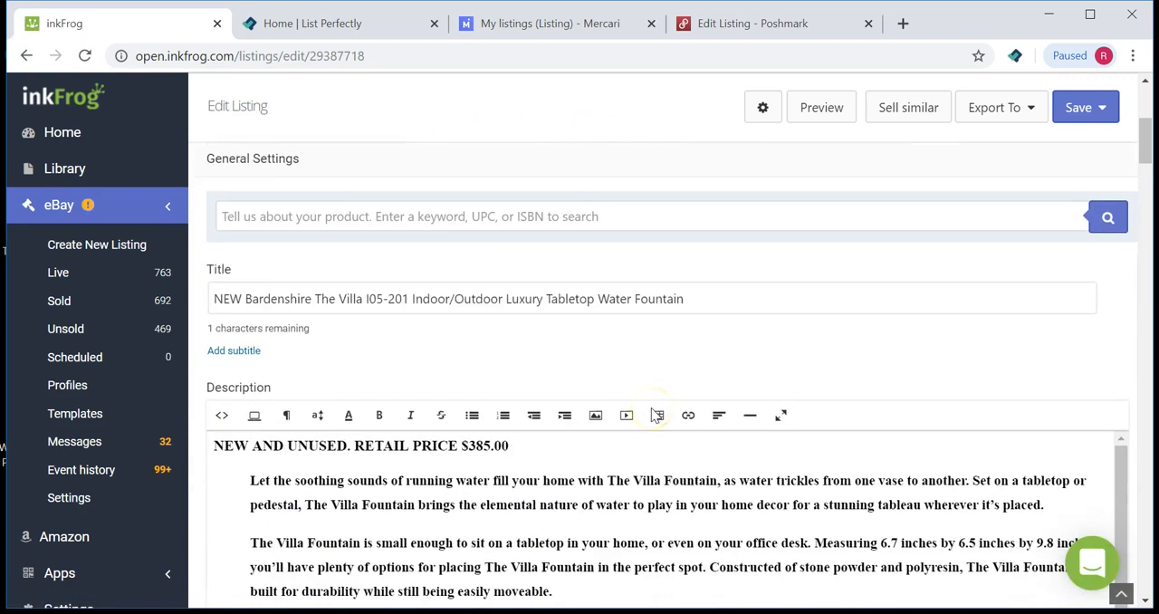
scroll(679, 344, down, 10)
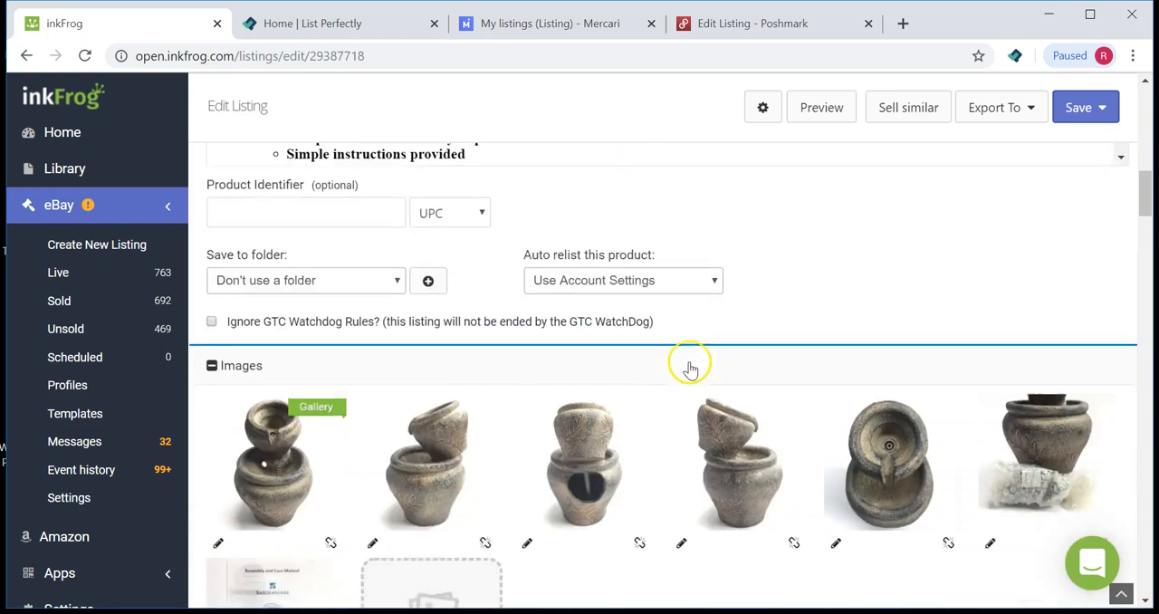
scroll(685, 369, down, 3)
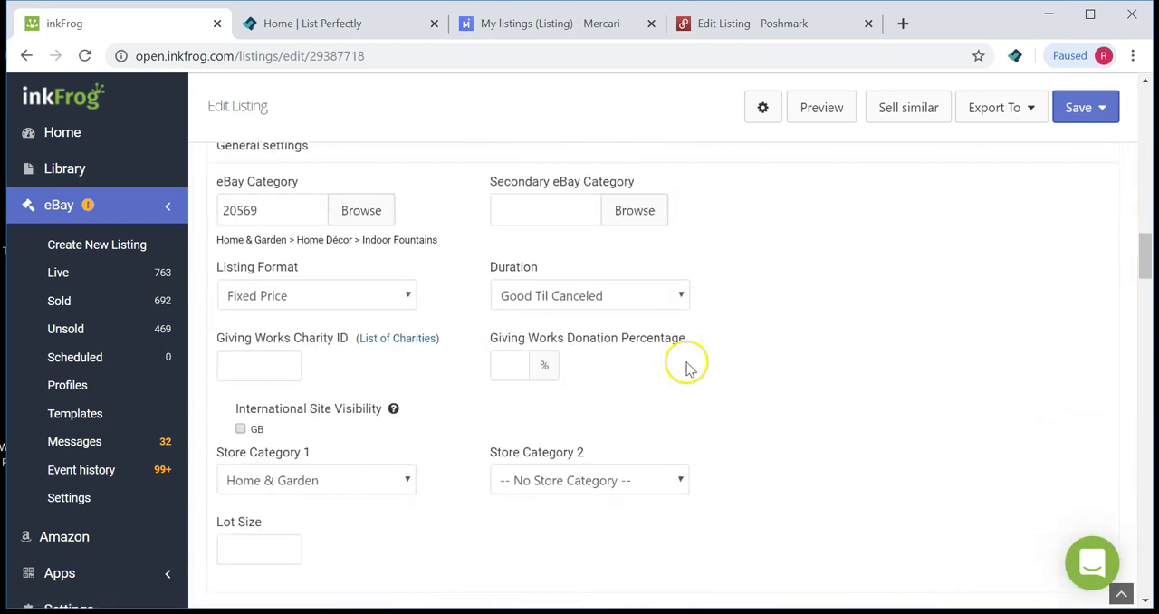
scroll(706, 253, down, 3)
scroll(724, 285, down, 15)
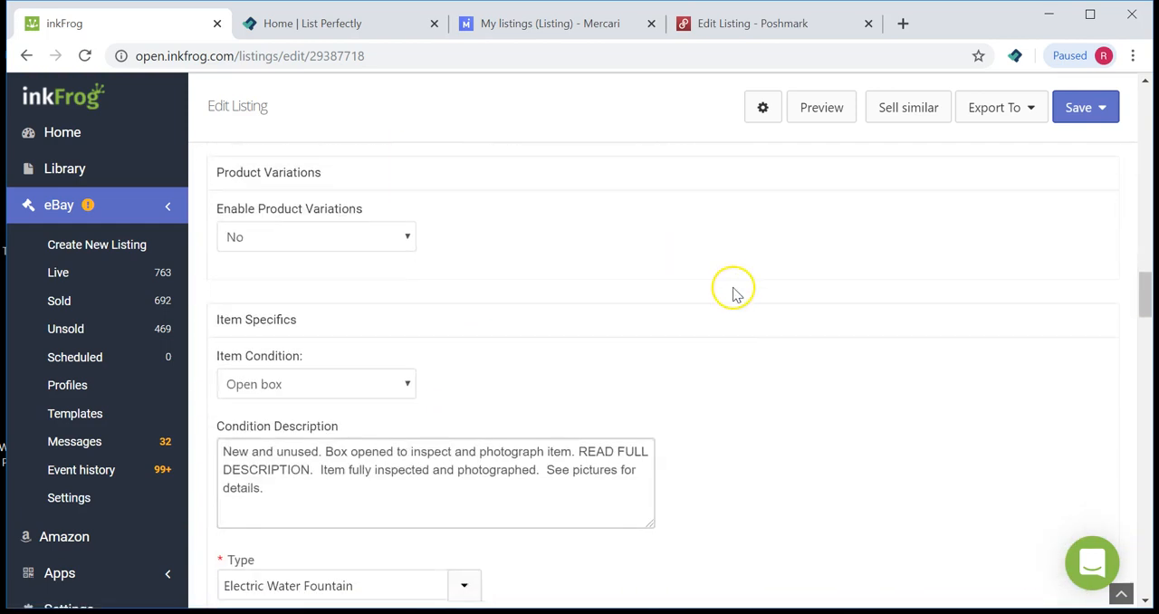
scroll(736, 296, down, 15)
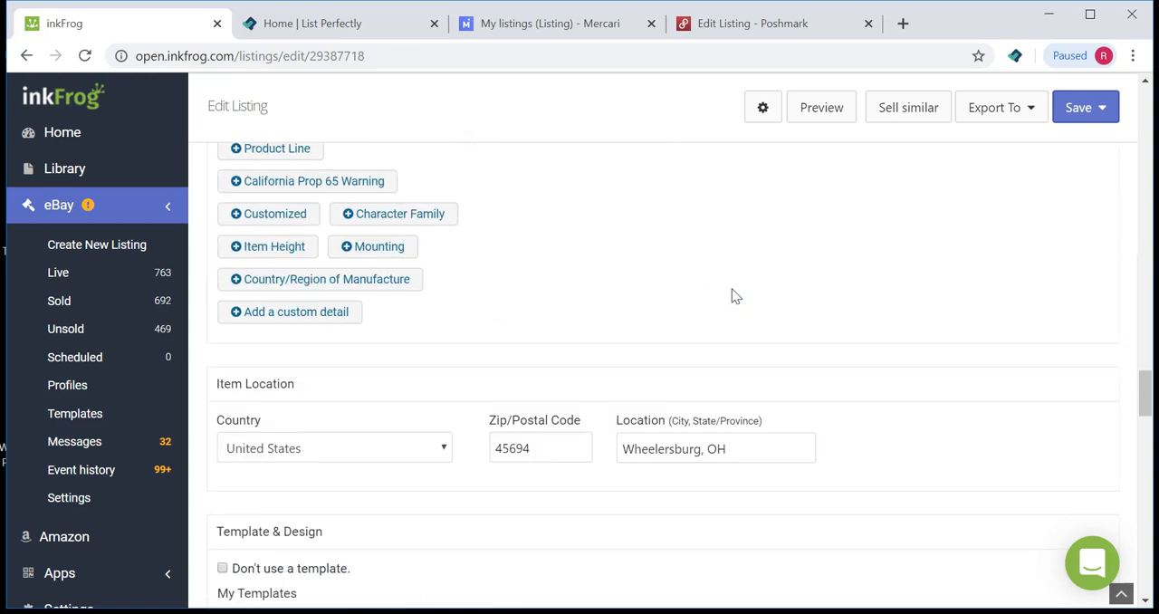
scroll(736, 297, down, 3)
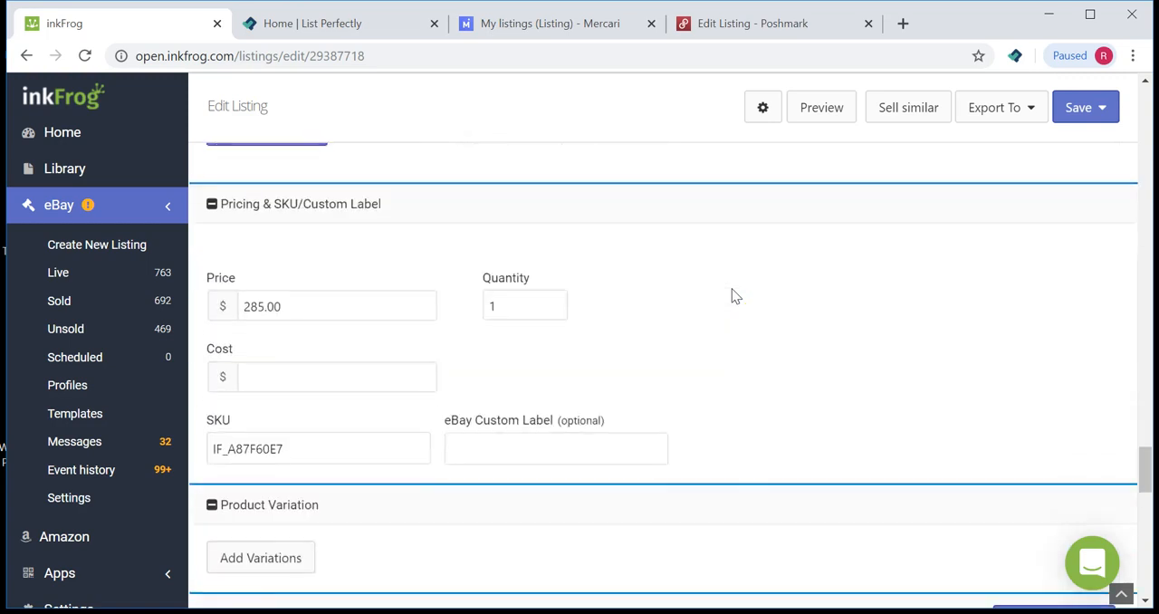
scroll(736, 296, up, 2)
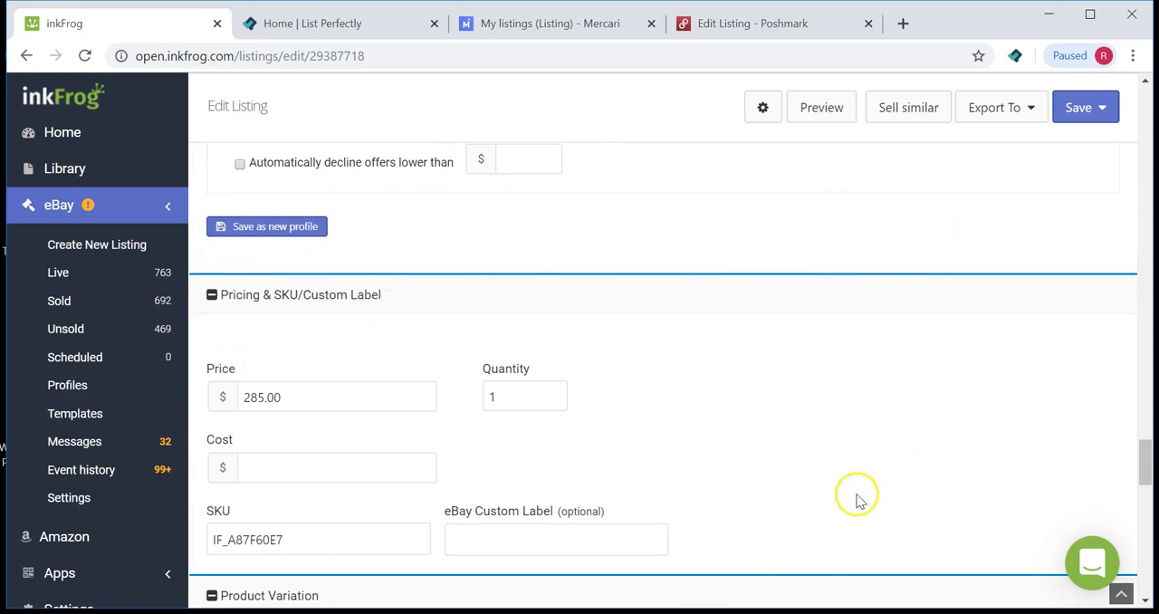
Step: Try changing the listing quantity and saving the revision, then reset the quantity to 1
click(528, 398)
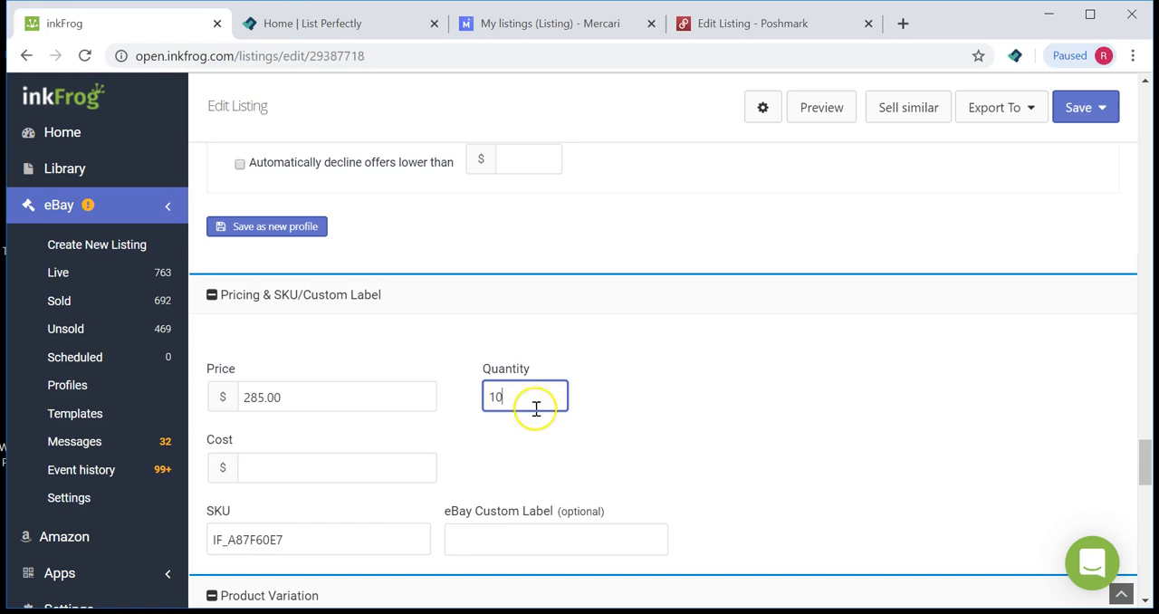
click(541, 22)
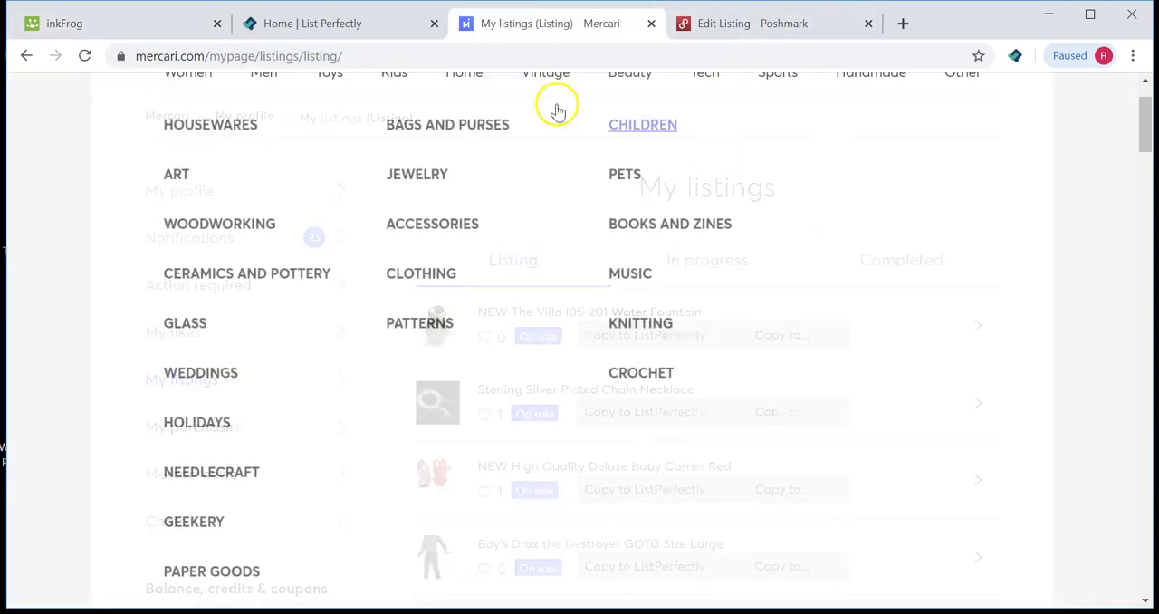
click(160, 24)
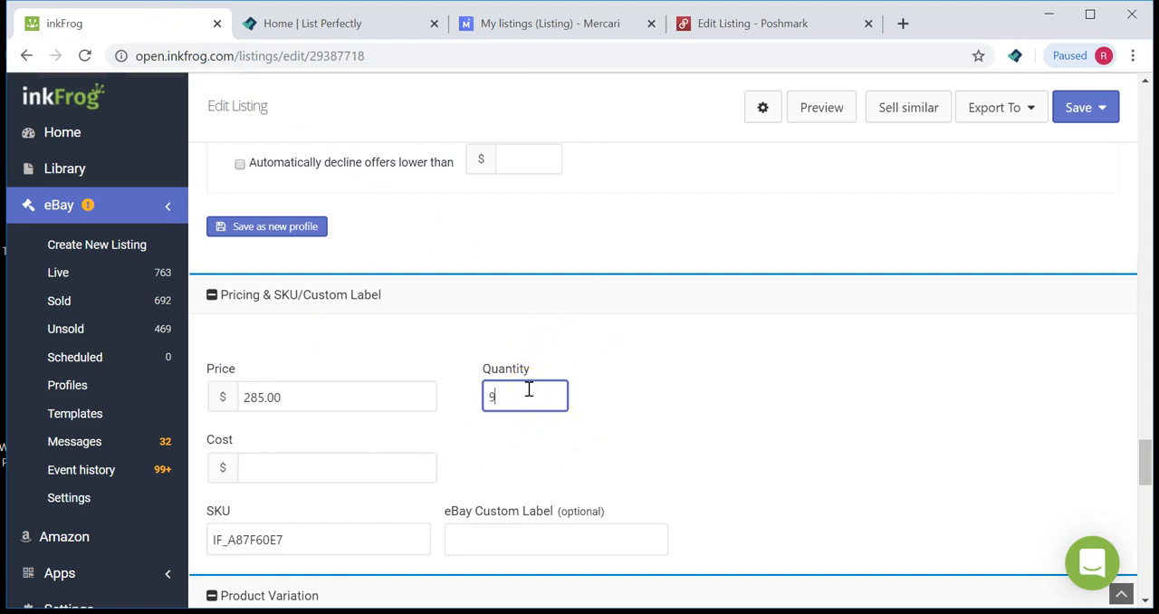
click(1076, 113)
click(999, 157)
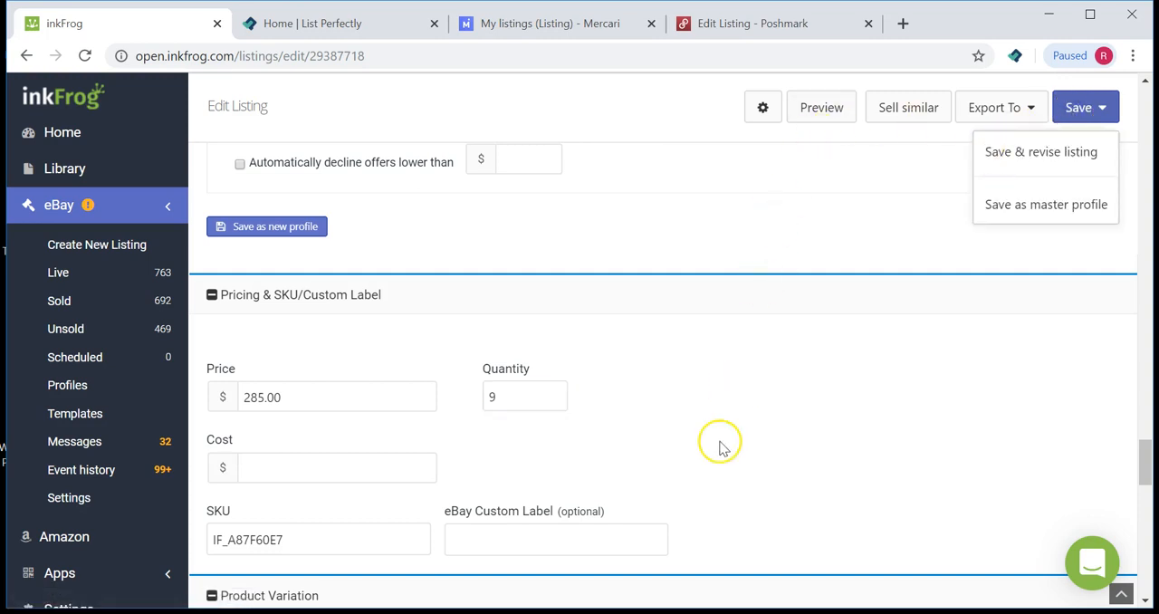
drag(516, 394, 469, 396)
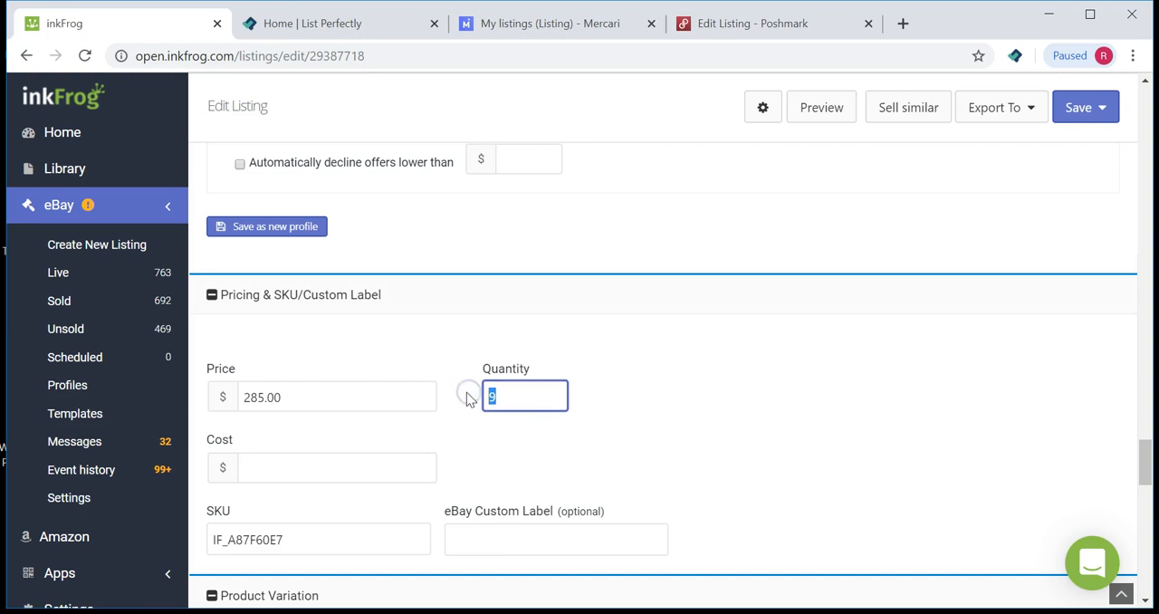
click(713, 399)
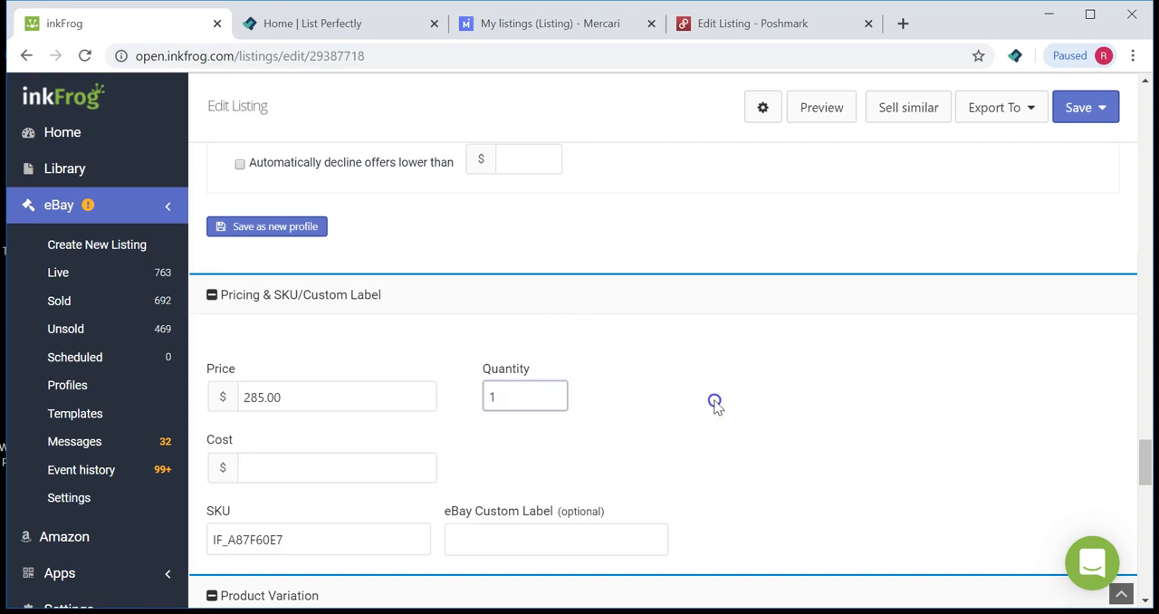
Step: Return to the inkFrog listing library
scroll(763, 536, up, 3)
click(104, 174)
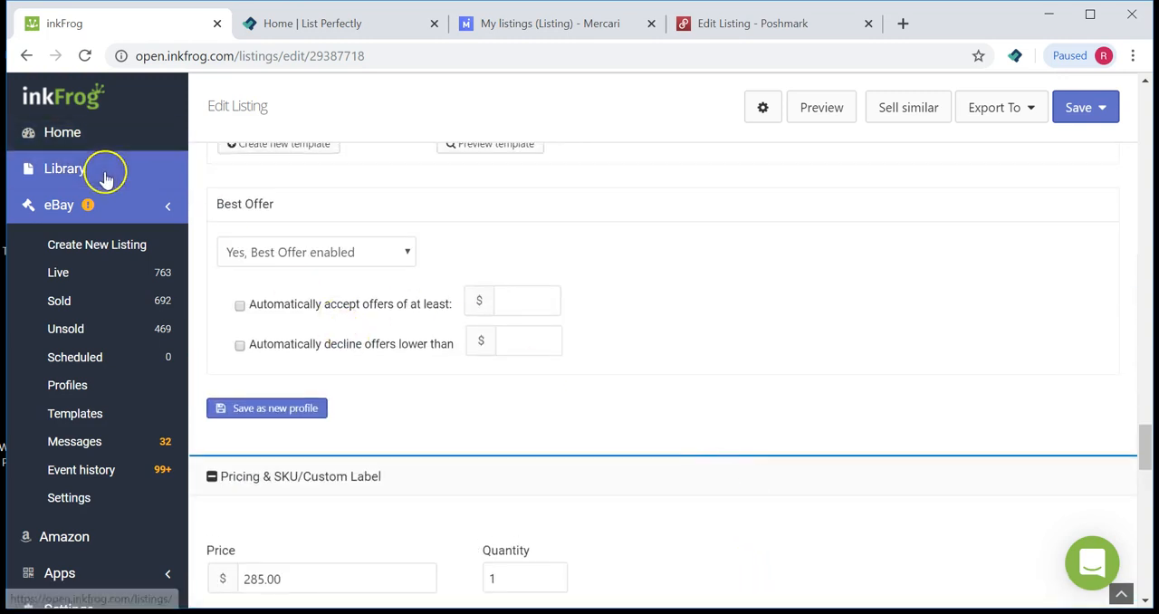
click(667, 156)
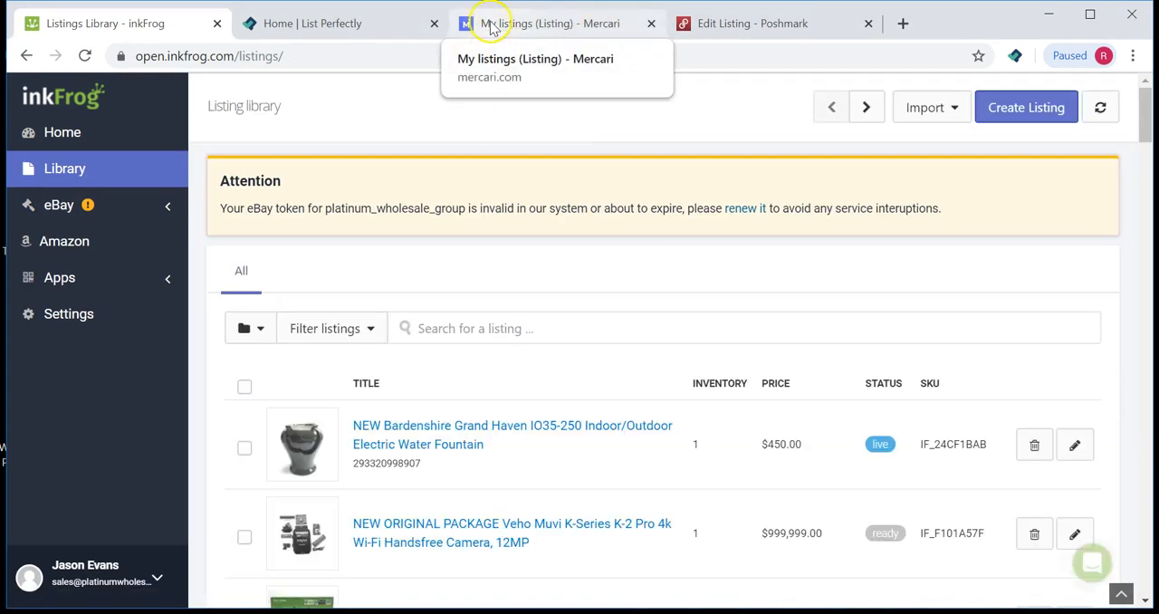
Step: Switch to the Poshmark Edit Listing tab and view its title and description
click(790, 23)
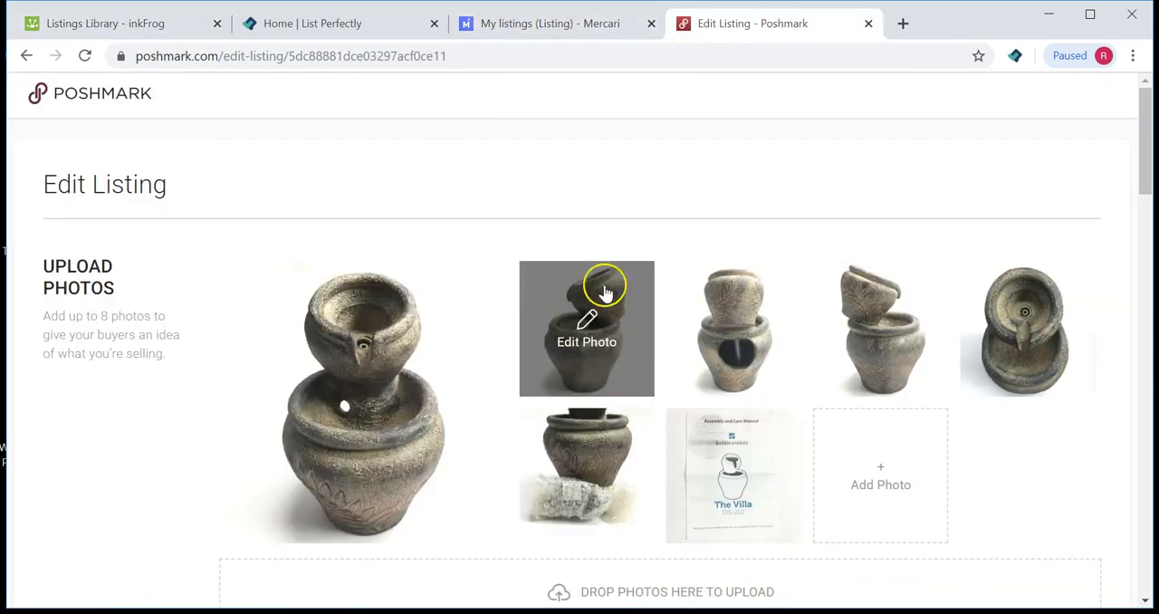
scroll(552, 182, down, 4)
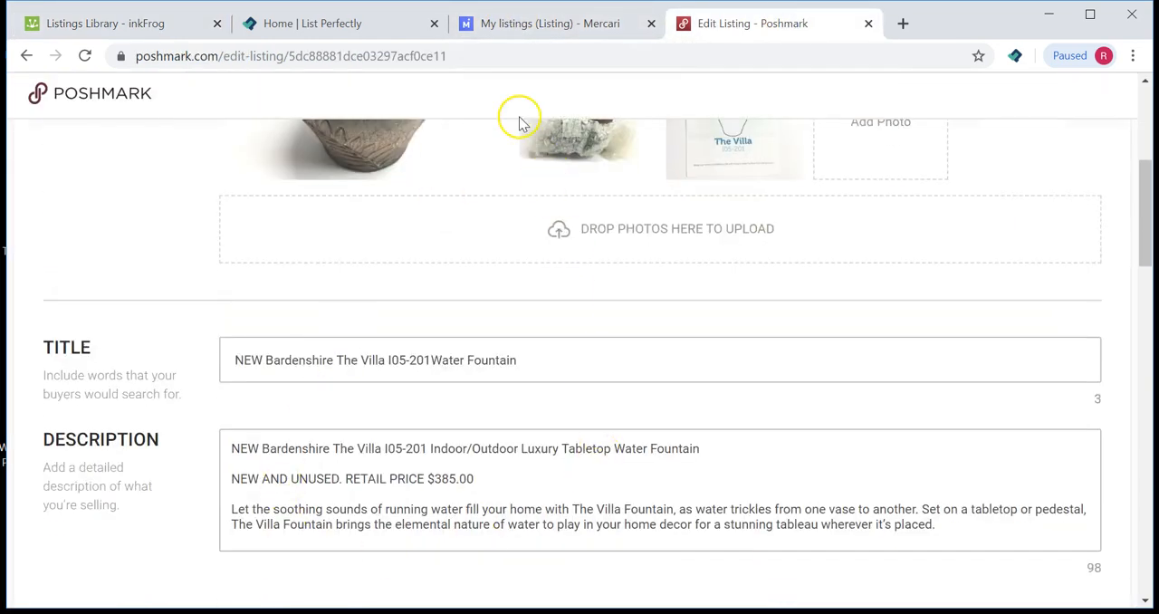
Step: Open the Villa I05-201 Water Fountain item from My listings on Mercari
click(579, 25)
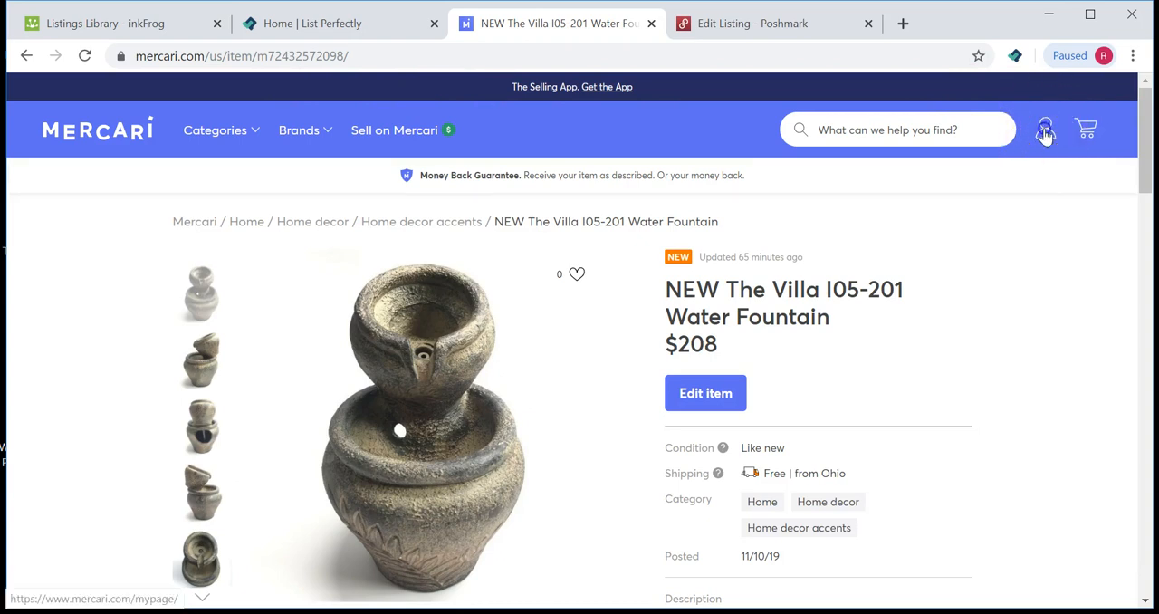
mouse_move(1045, 132)
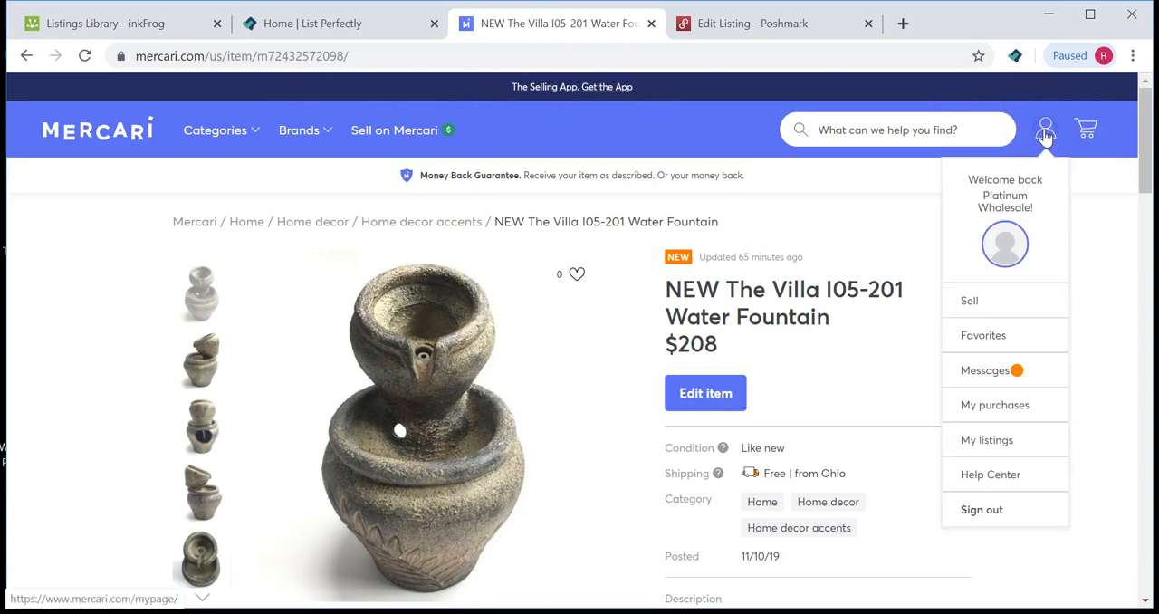
click(976, 446)
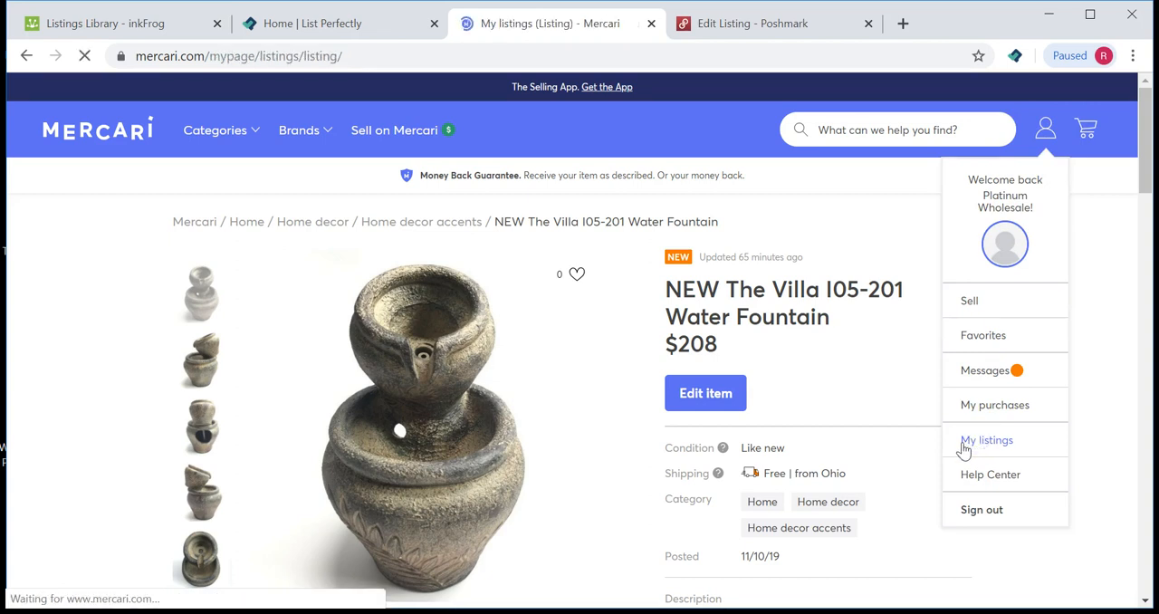
click(634, 403)
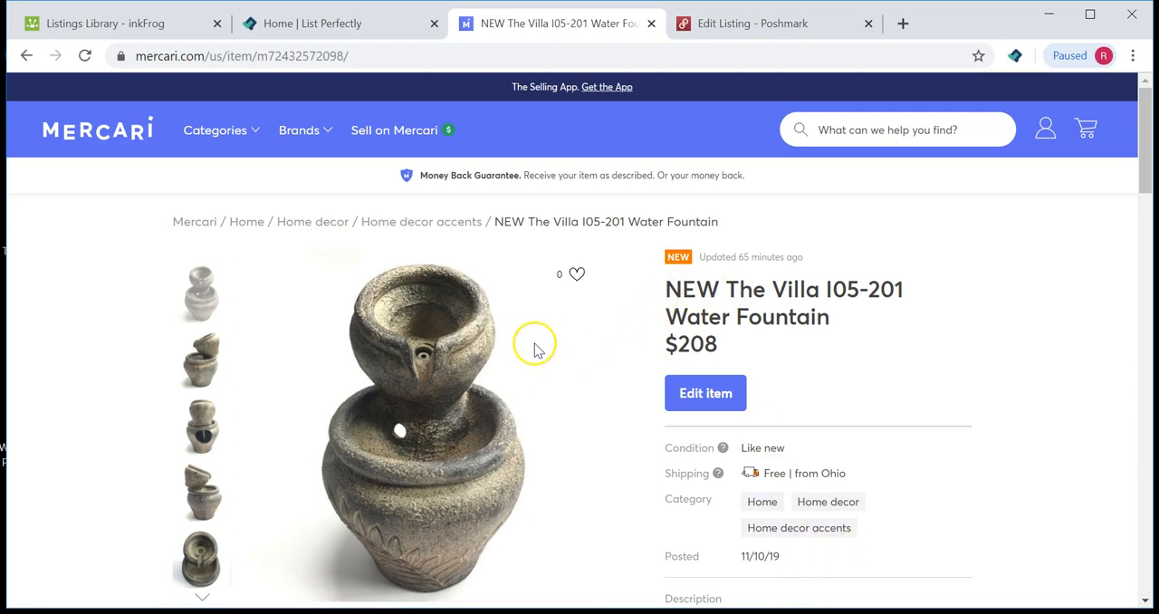
Step: Review the Mercari Villa fountain item page and open it with Edit item
scroll(532, 347, down, 1)
scroll(531, 347, down, 15)
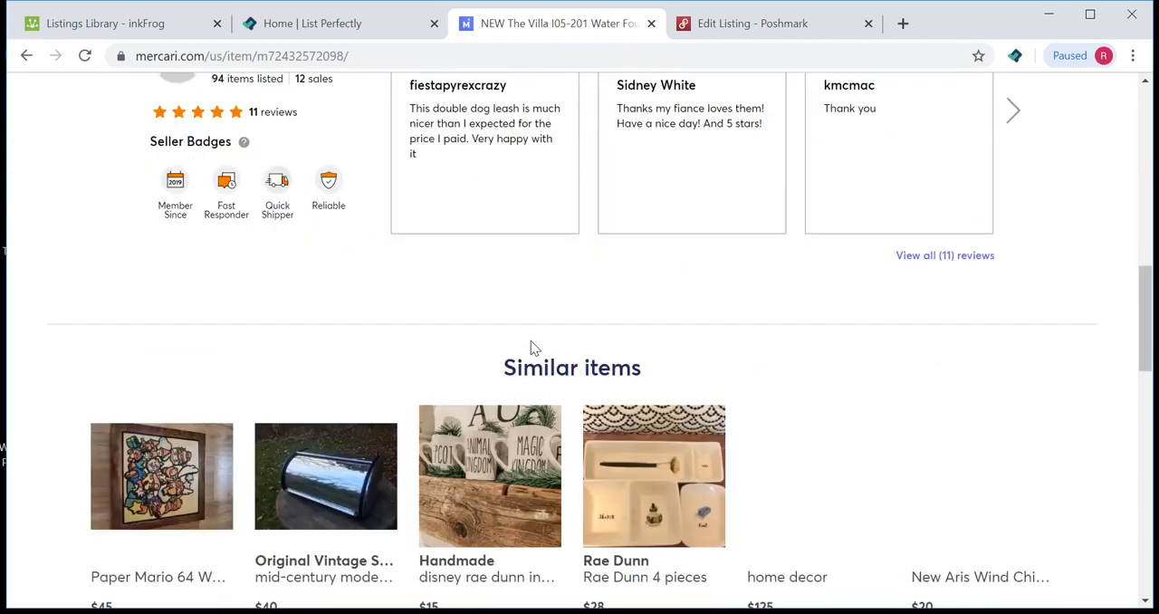
scroll(531, 347, up, 7)
scroll(531, 346, down, 12)
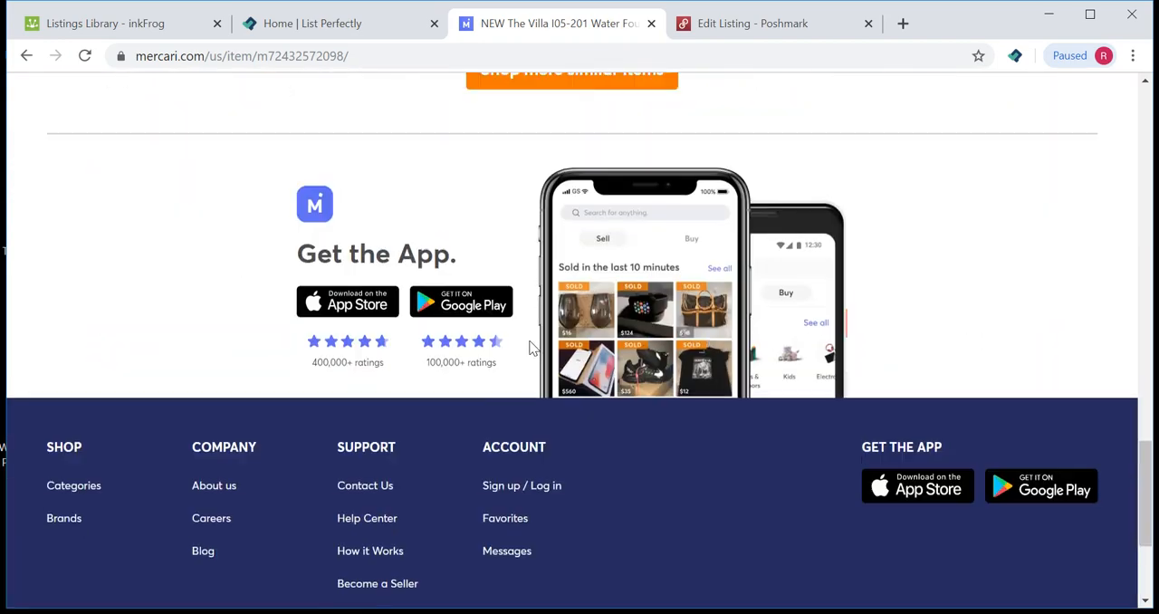
scroll(530, 347, up, 8)
scroll(531, 347, up, 15)
scroll(530, 347, down, 2)
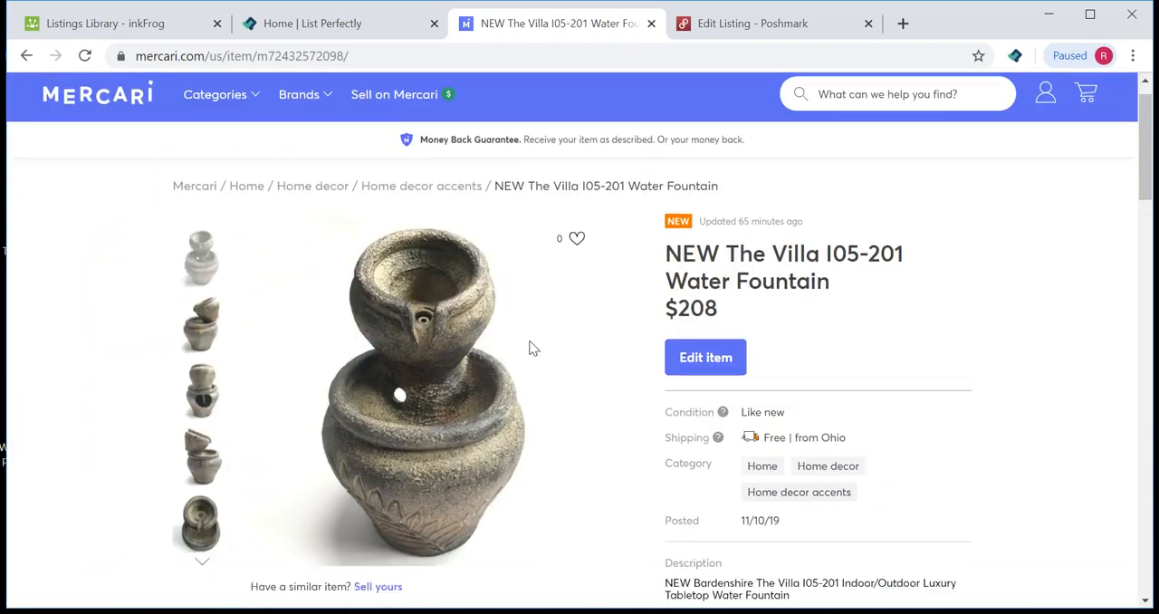
click(693, 297)
click(692, 308)
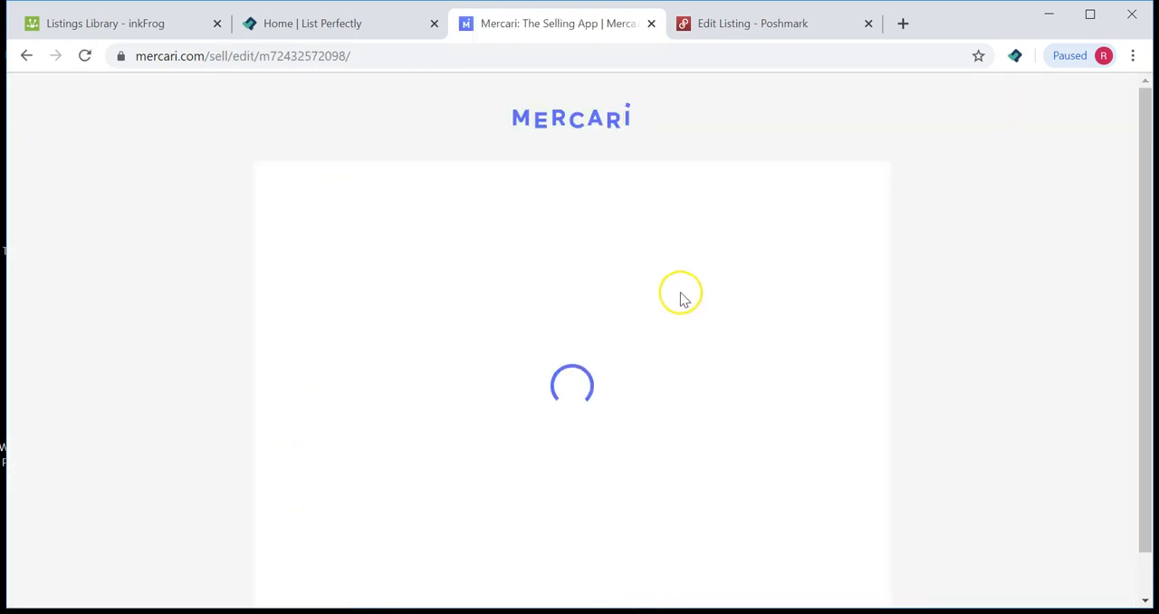
Step: Scroll through the Mercari edit form down to the price and back to the photos
scroll(670, 301, down, 5)
scroll(664, 305, down, 15)
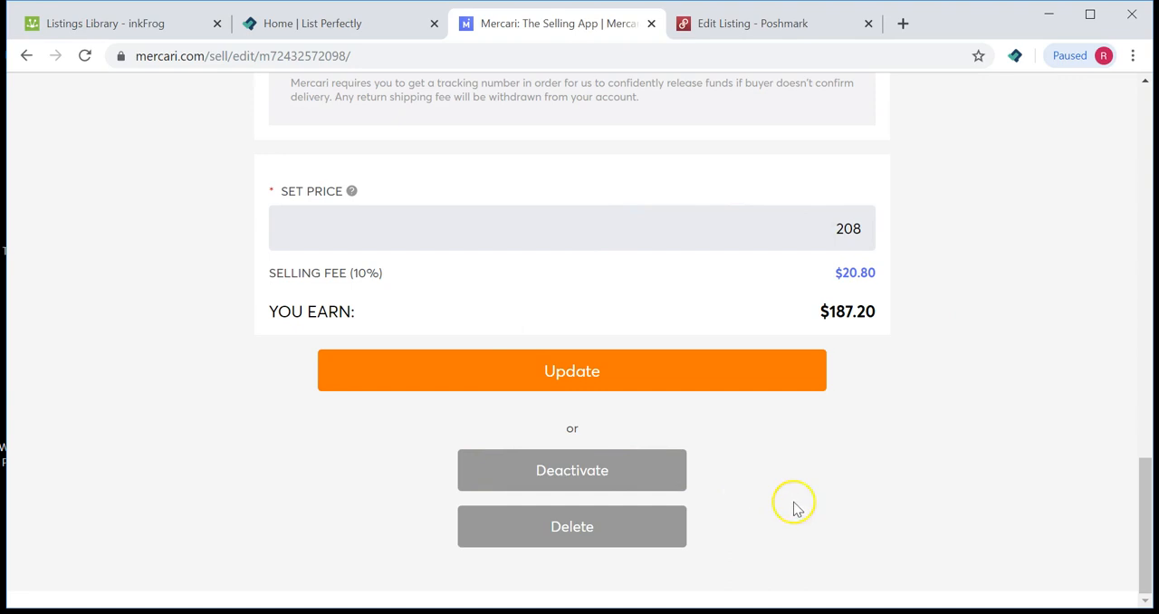
scroll(805, 513, up, 4)
scroll(806, 513, up, 10)
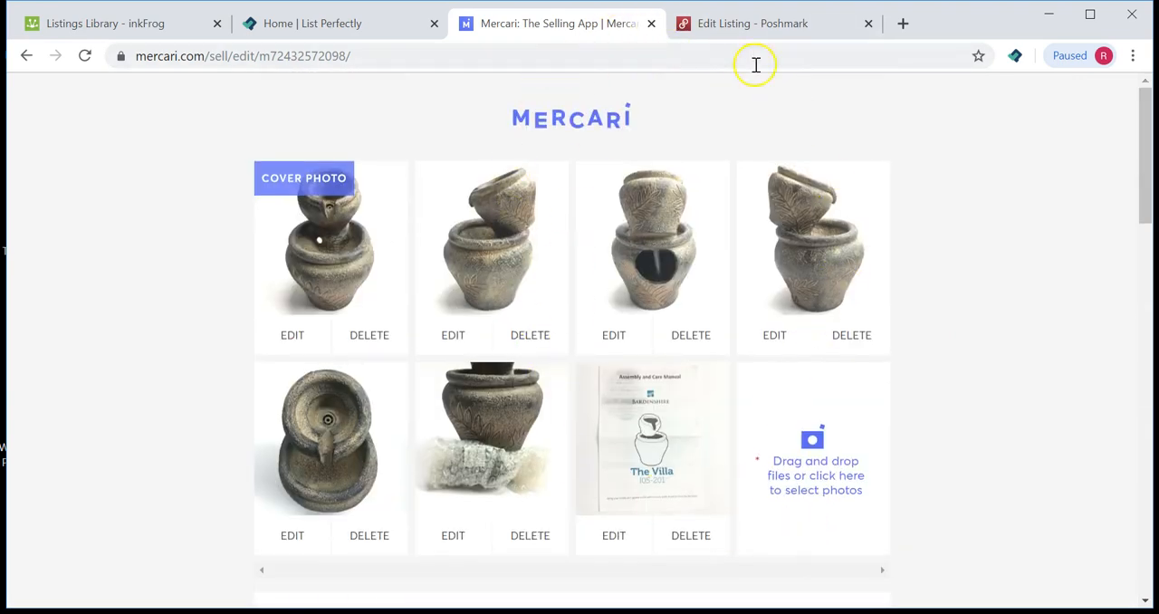
Step: Switch back to the inkFrog listings library tab
click(129, 28)
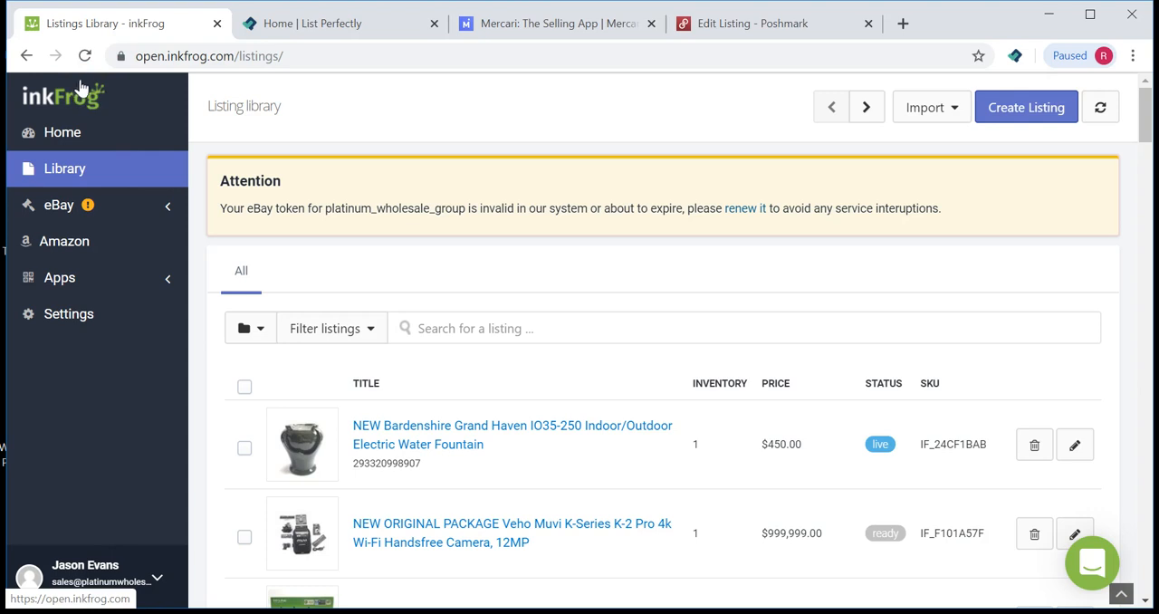
click(303, 24)
click(61, 30)
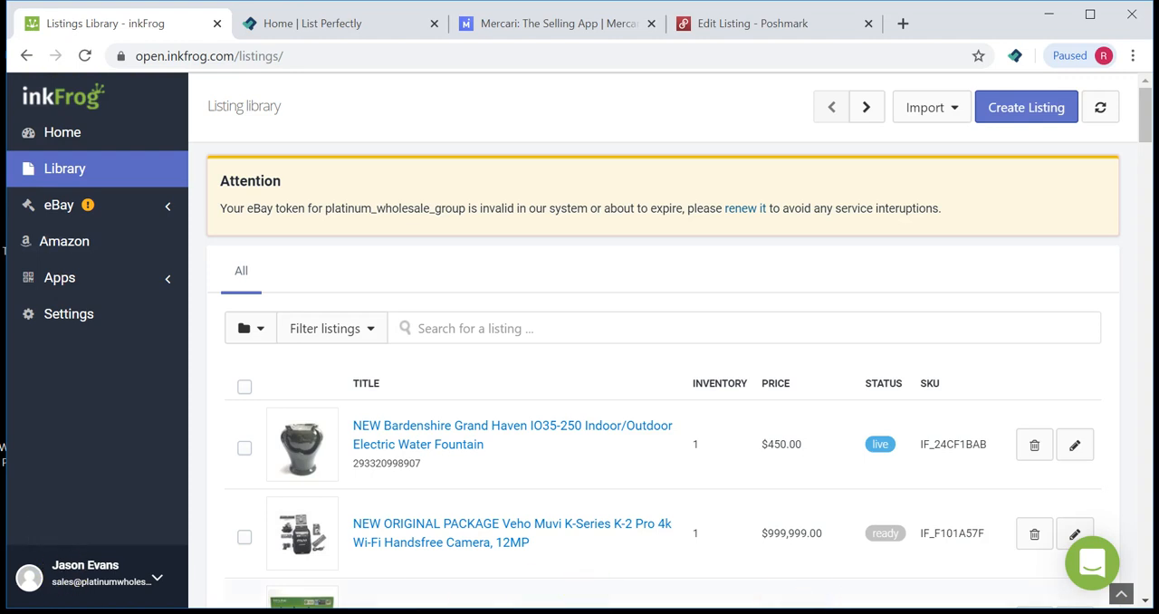
mouse_move(876, 613)
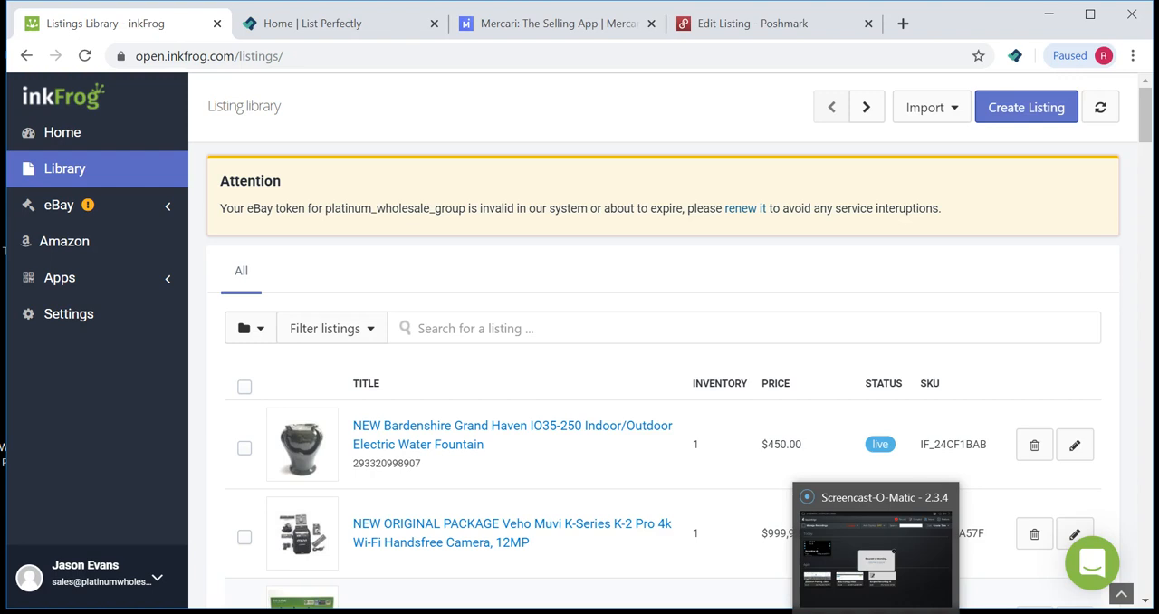
click(876, 613)
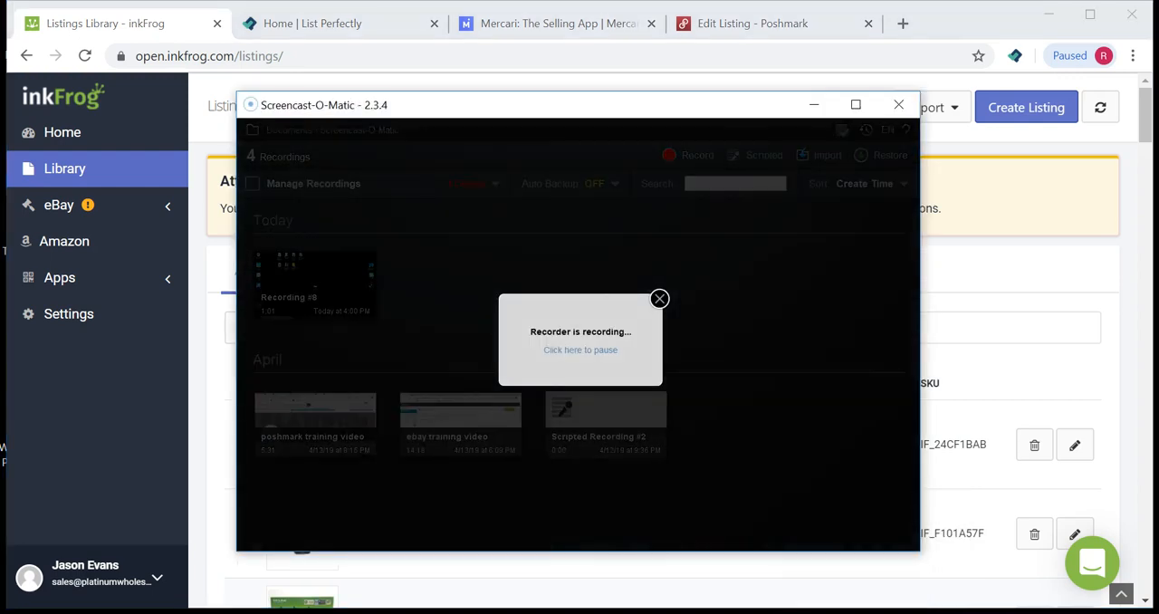